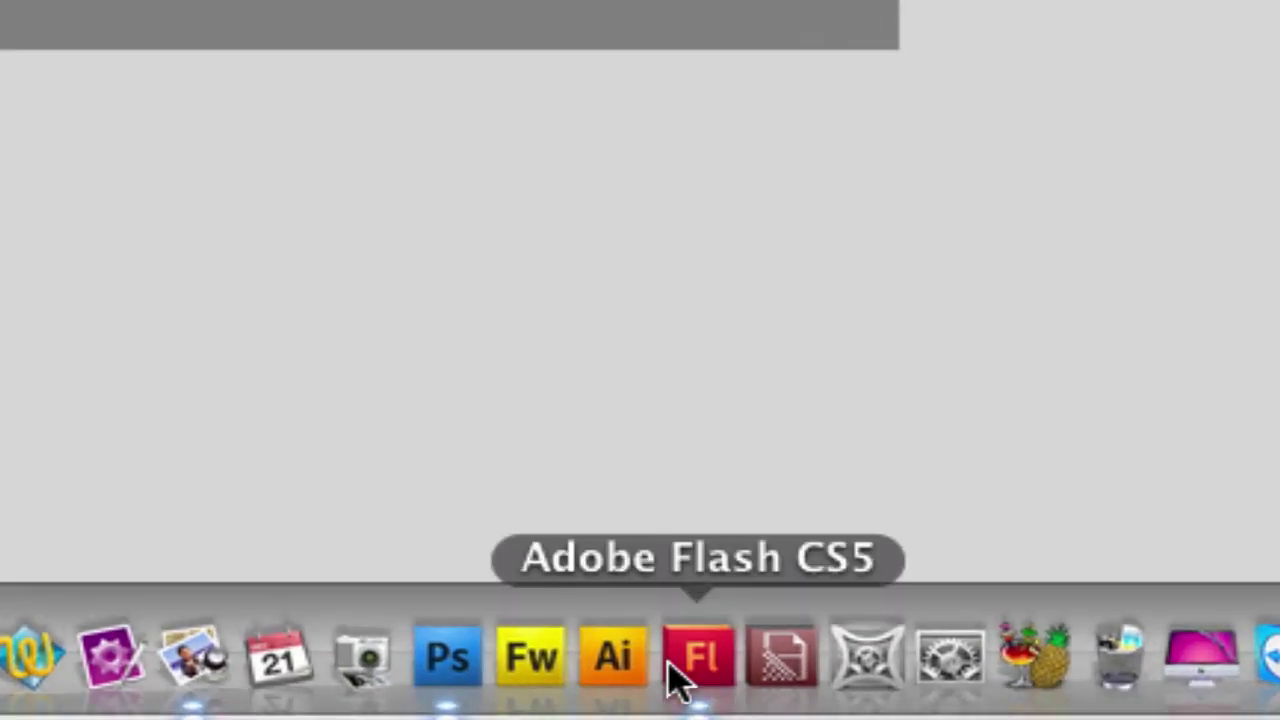
# Step: Create a new ActionScript 3.0 document in Adobe Flash CS5 and switch to the Designer workspace
pyautogui.click(675, 668)
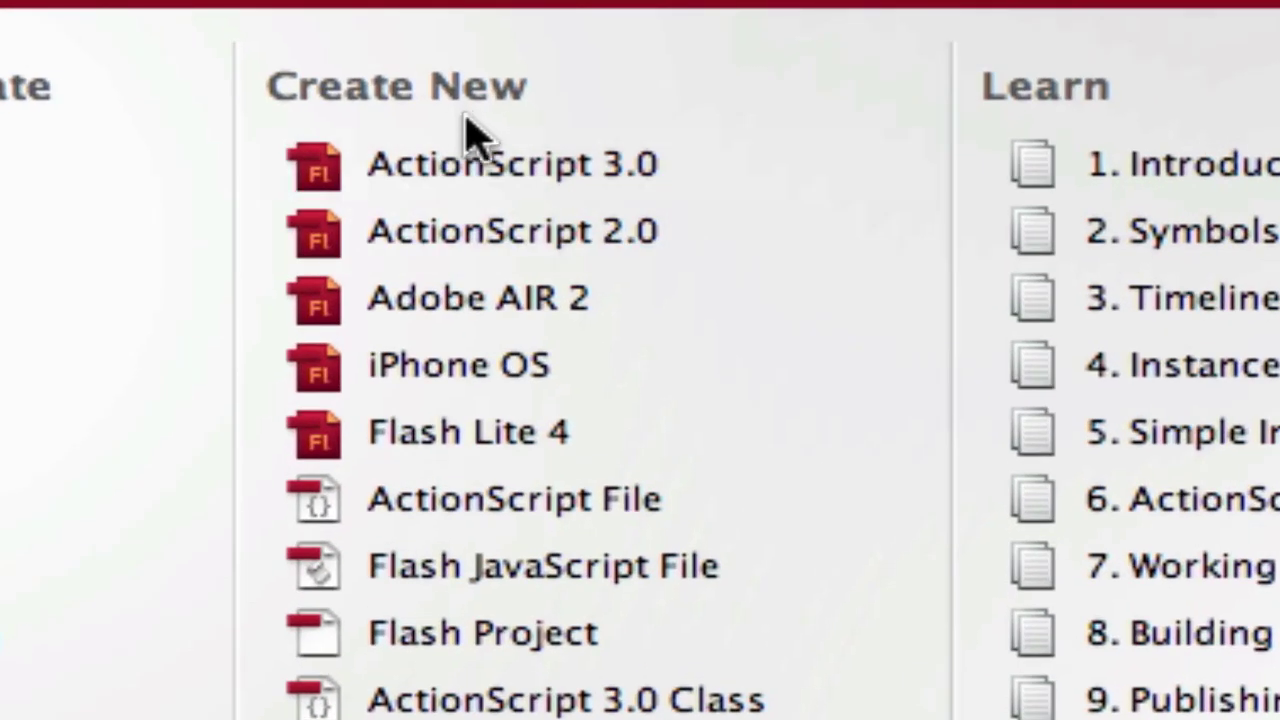
pyautogui.click(485, 178)
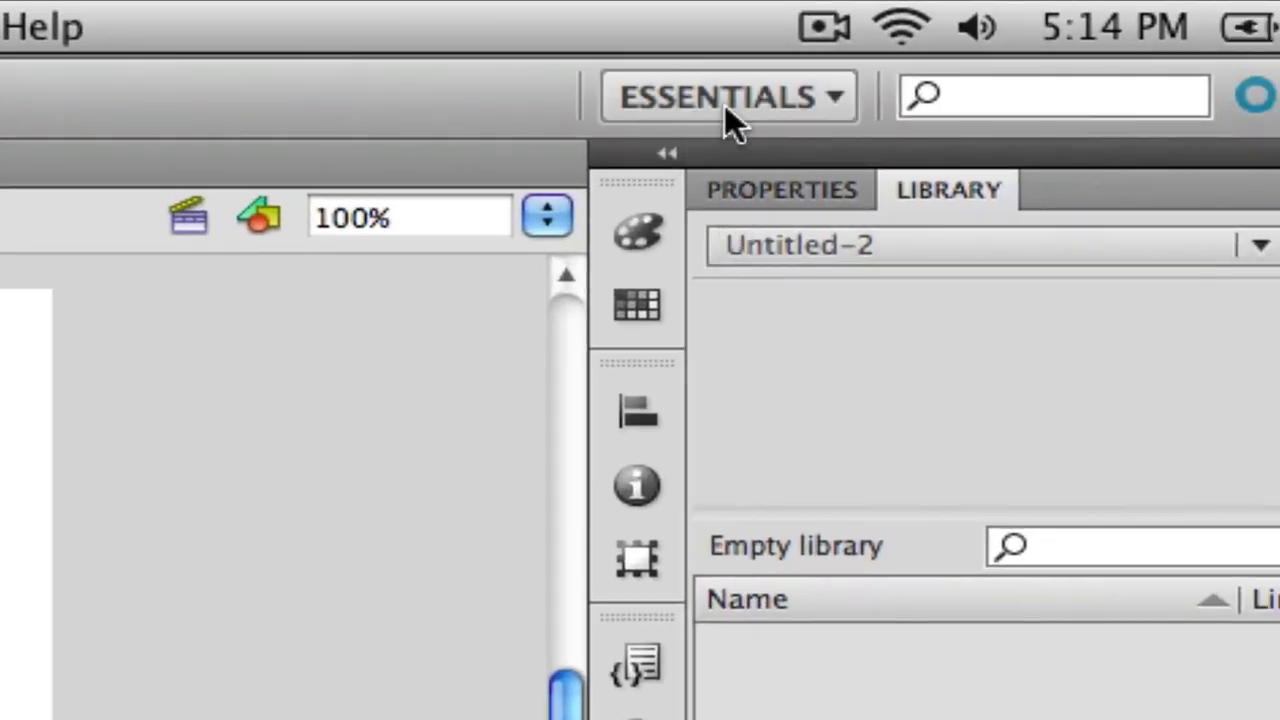
pyautogui.click(728, 110)
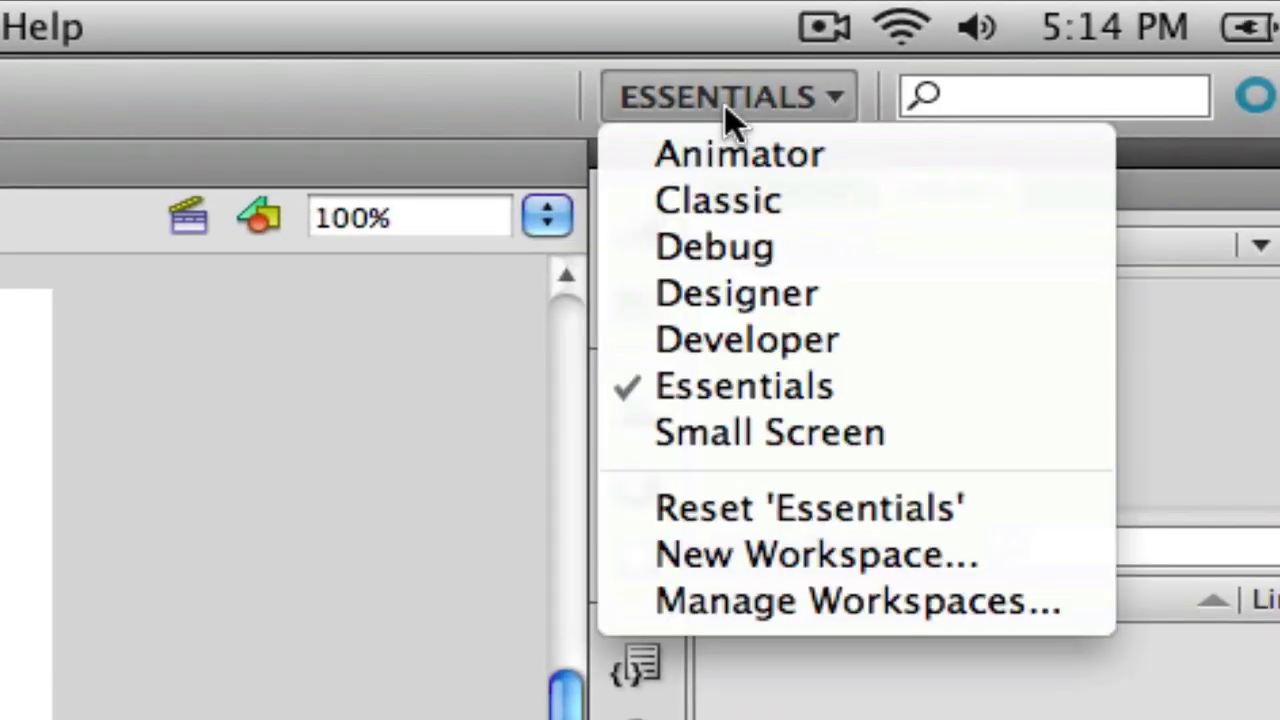
pyautogui.click(730, 292)
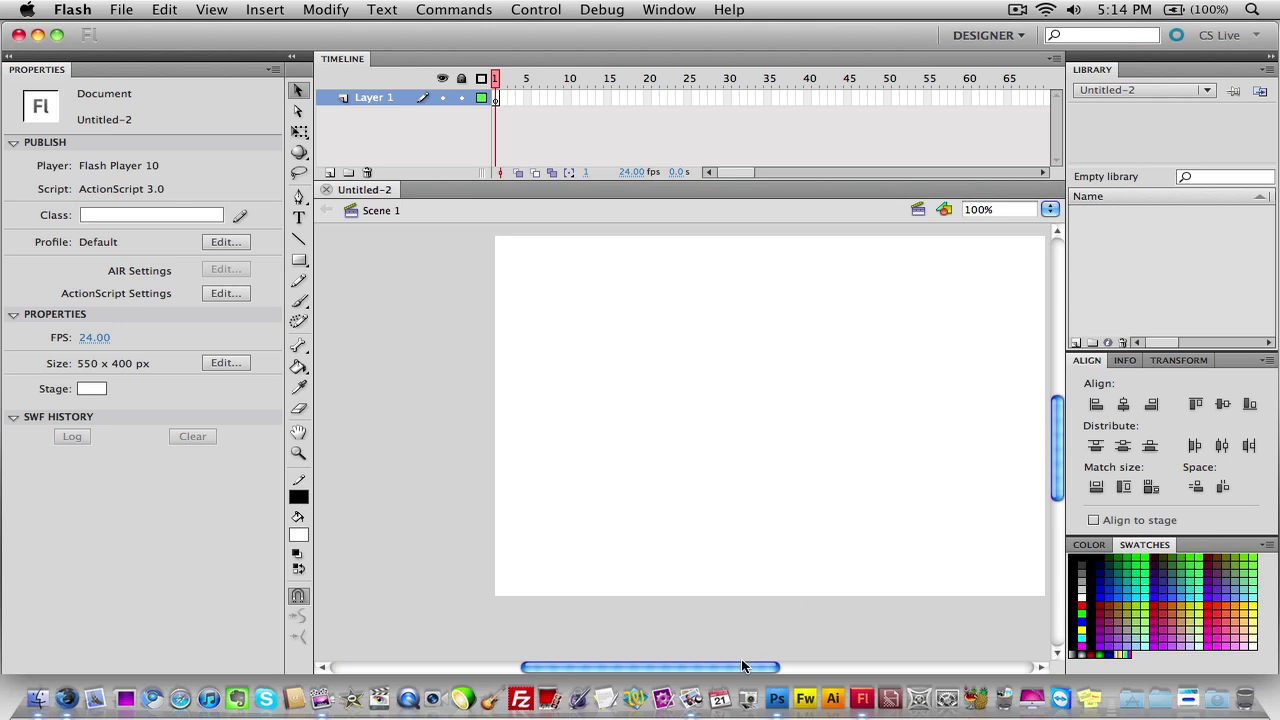
pyautogui.hscroll(3, 742, 648)
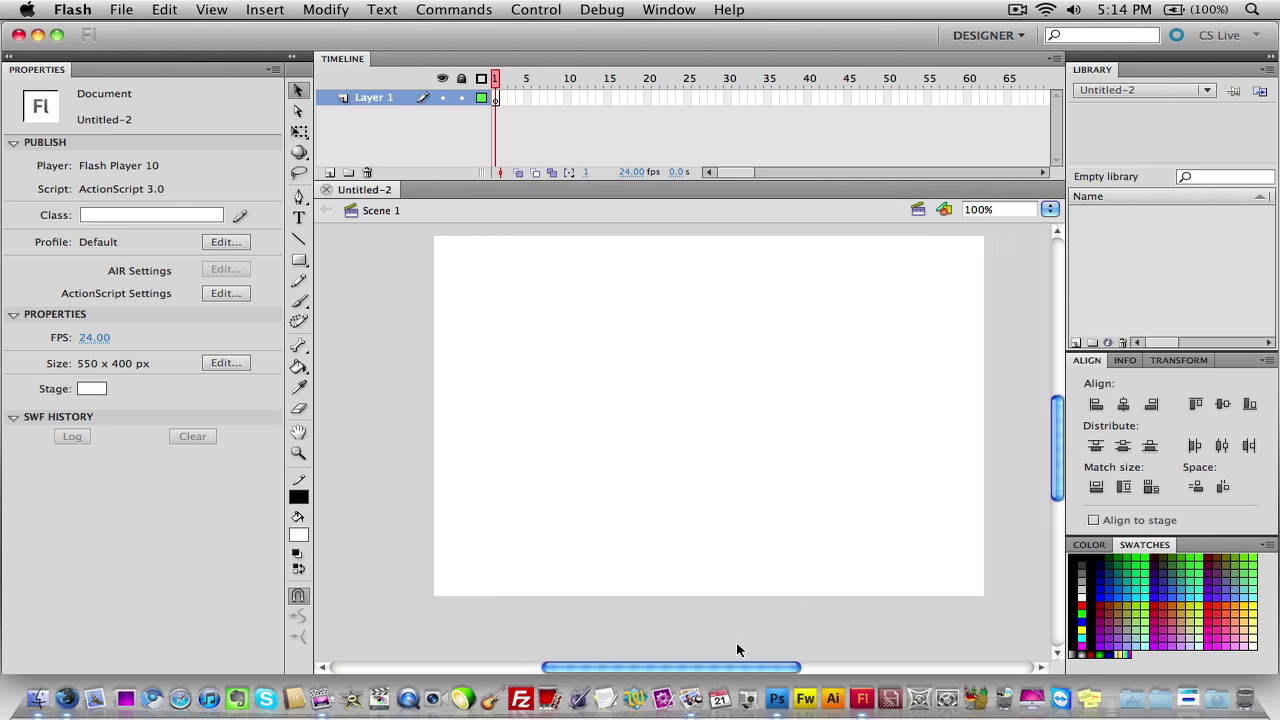
# Step: Look at the Video Page Example Template PNG and PSD files on the desktop, closing each one after viewing
pyautogui.click(37, 35)
pyautogui.doubleClick(127, 178)
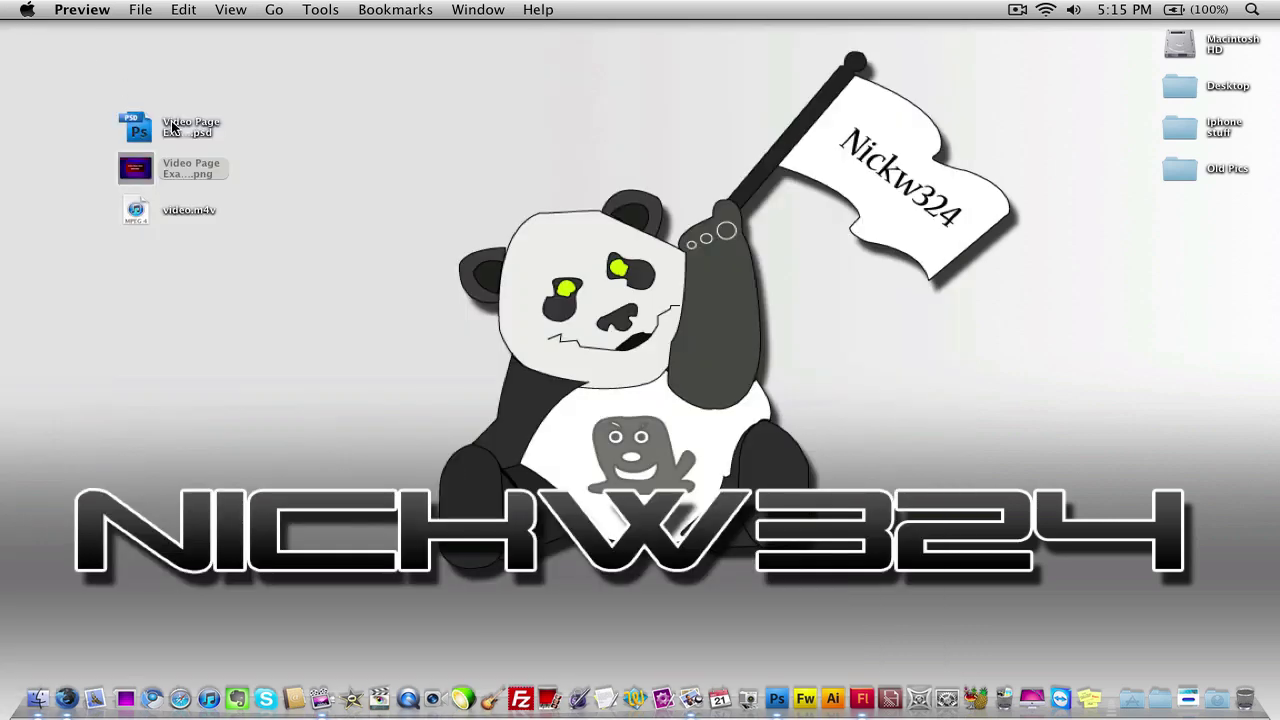
pyautogui.click(18, 33)
pyautogui.doubleClick(172, 128)
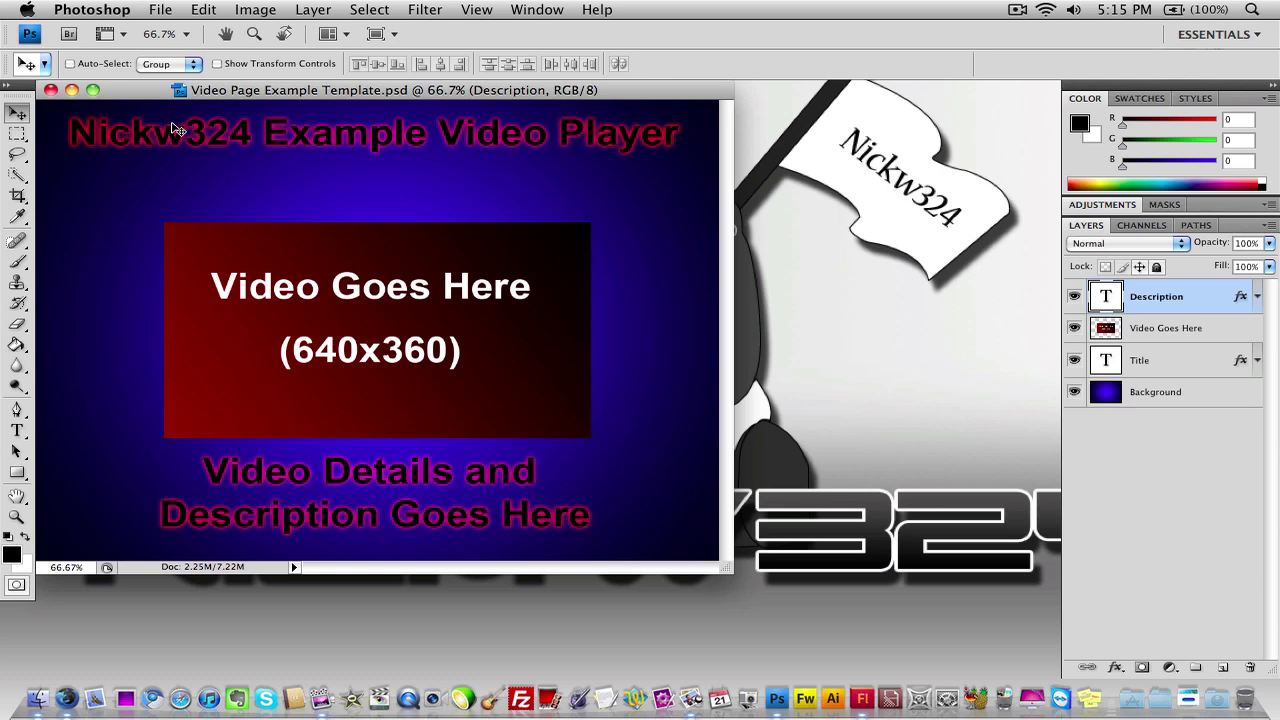
pyautogui.click(50, 90)
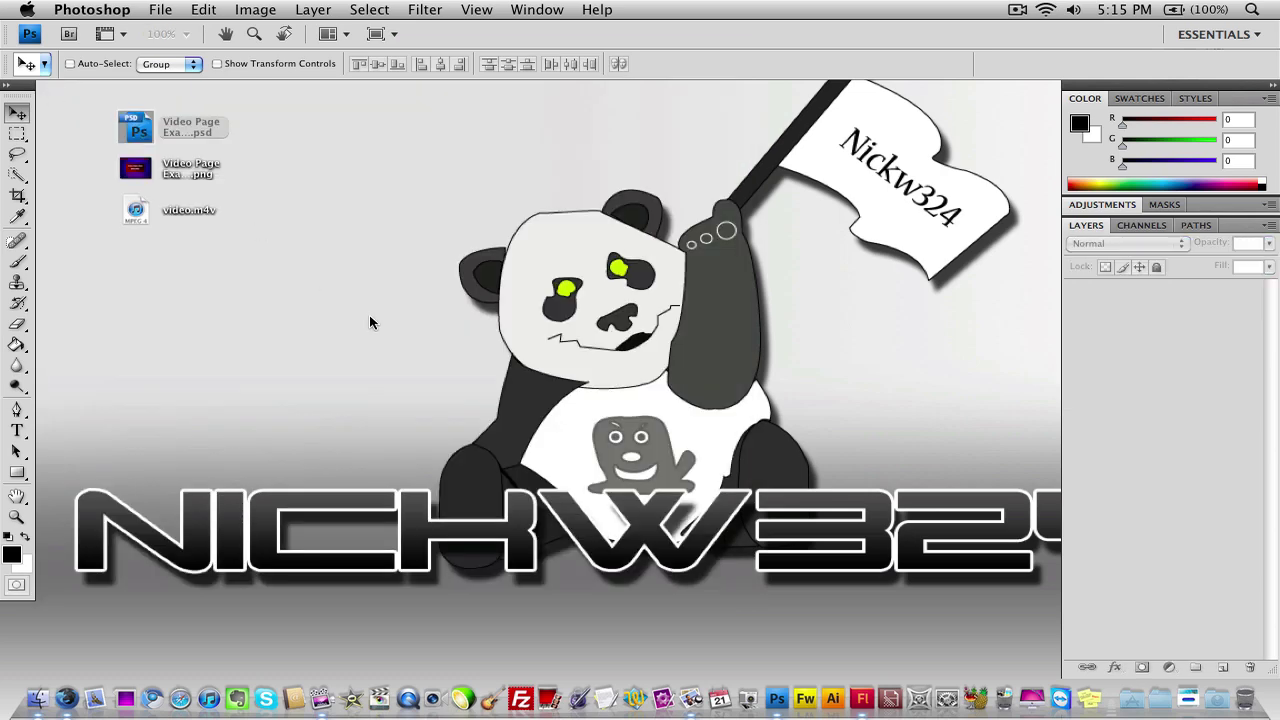
pyautogui.click(370, 322)
# Step: Return to Adobe Flash CS5 and set the document dimensions to 1024 px wide by 768 px high
pyautogui.click(862, 700)
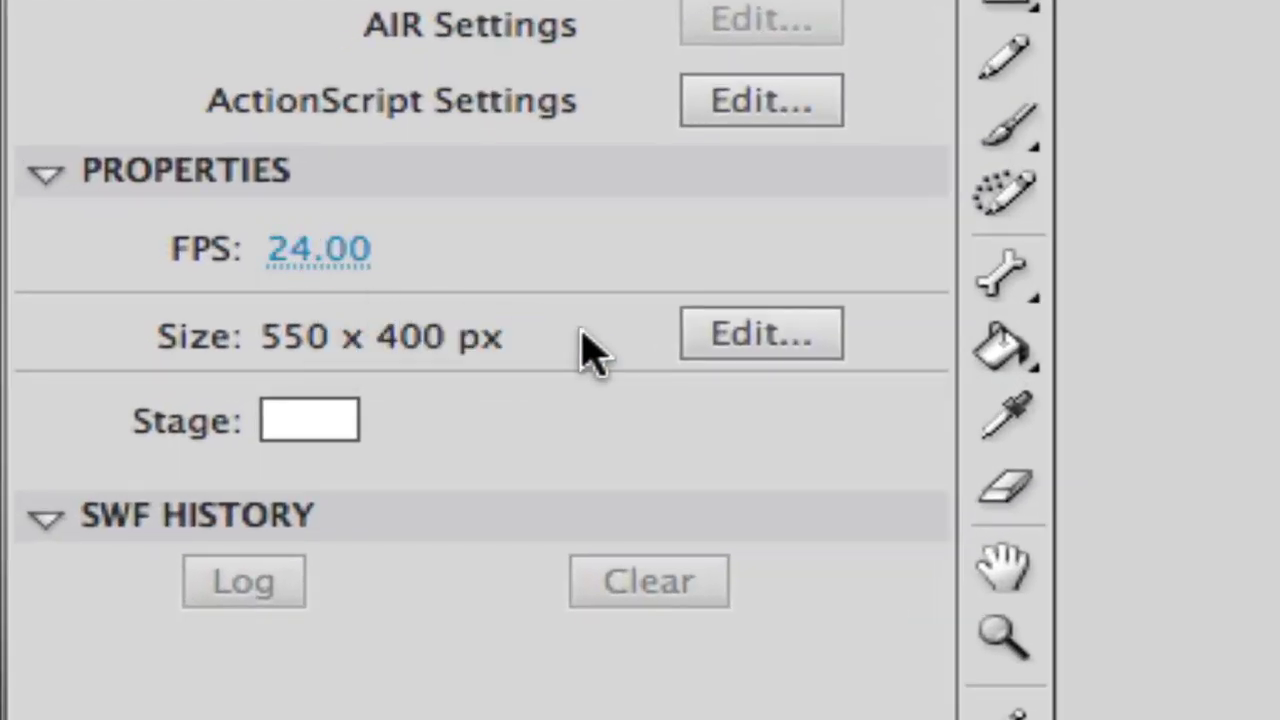
pyautogui.click(712, 340)
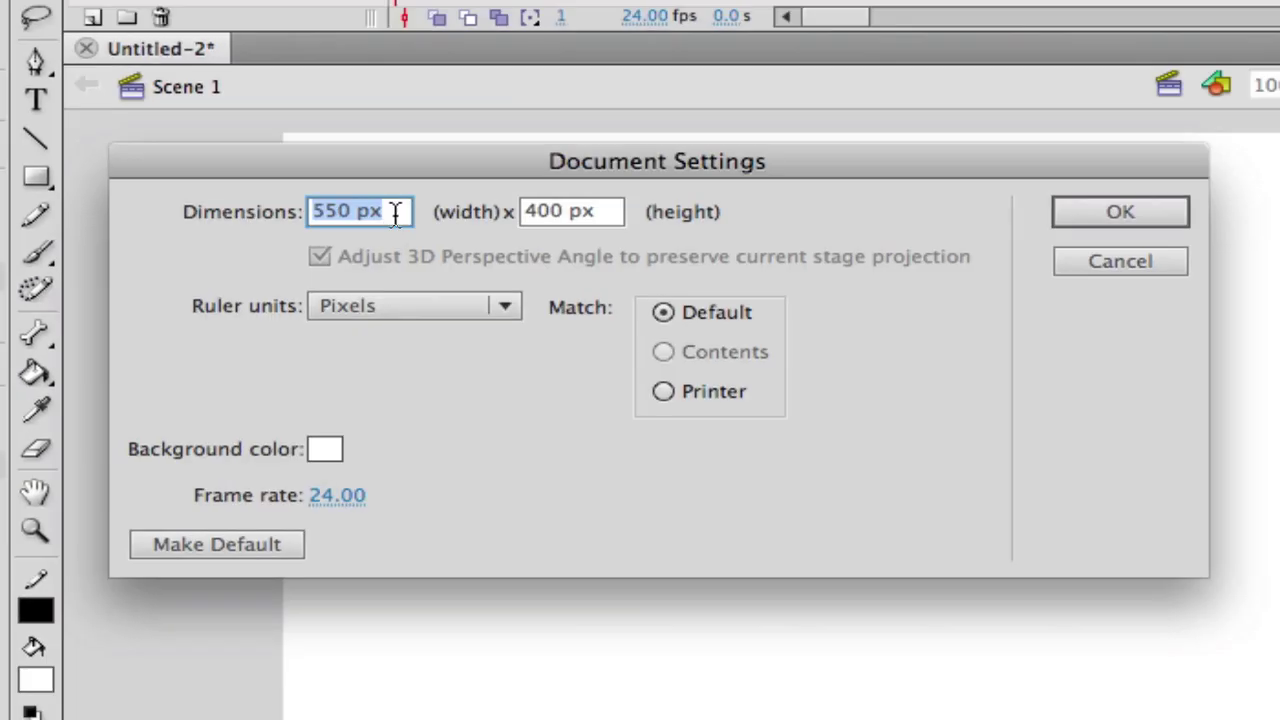
pyautogui.write('1024')
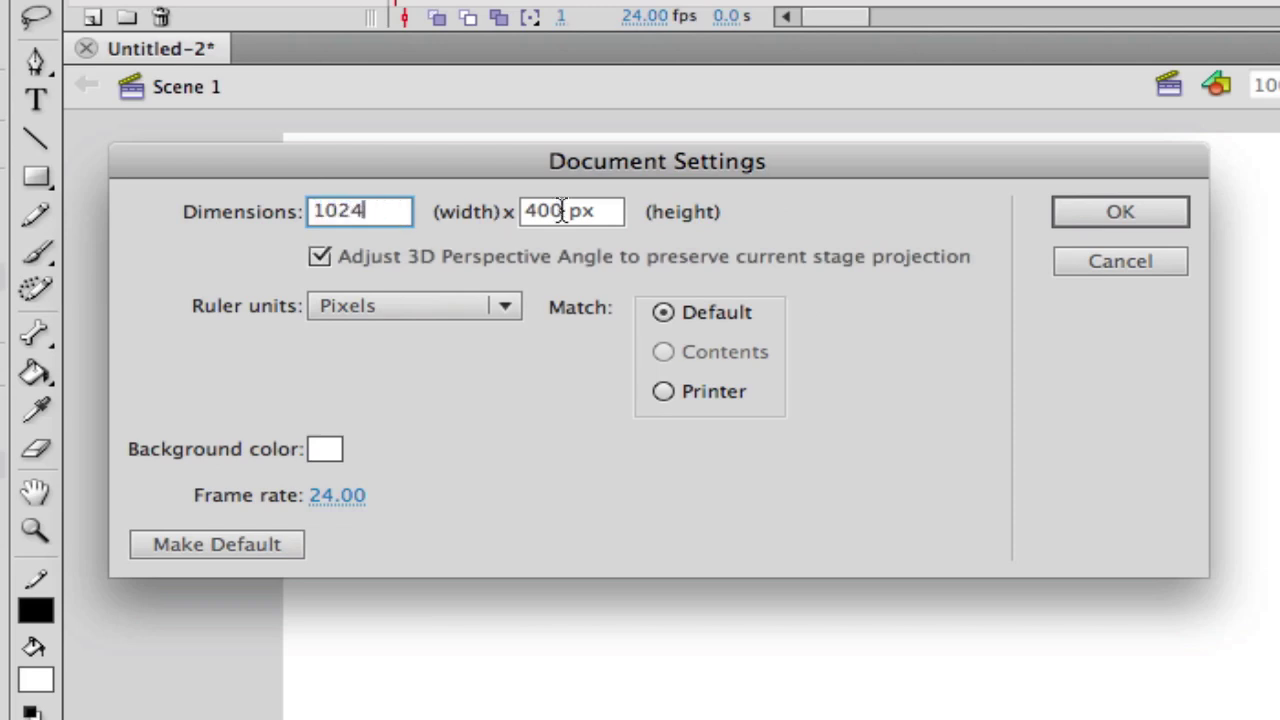
pyautogui.press('Tab')
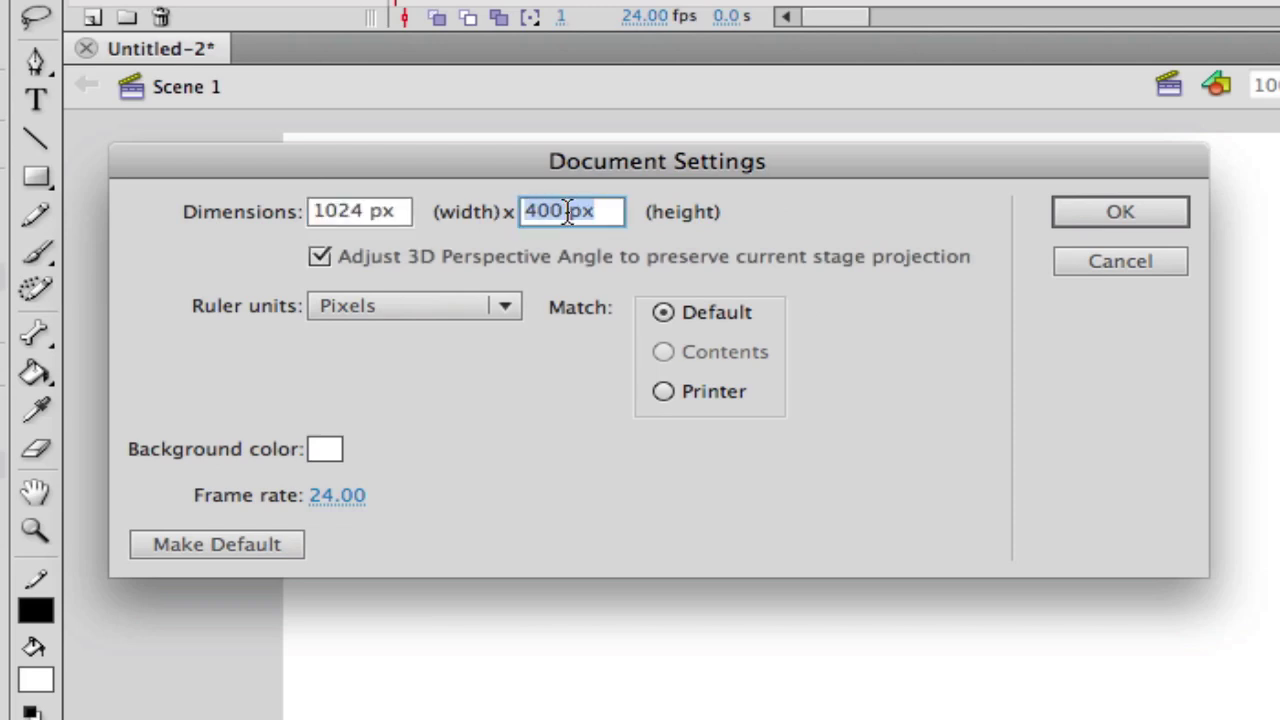
pyautogui.write('768')
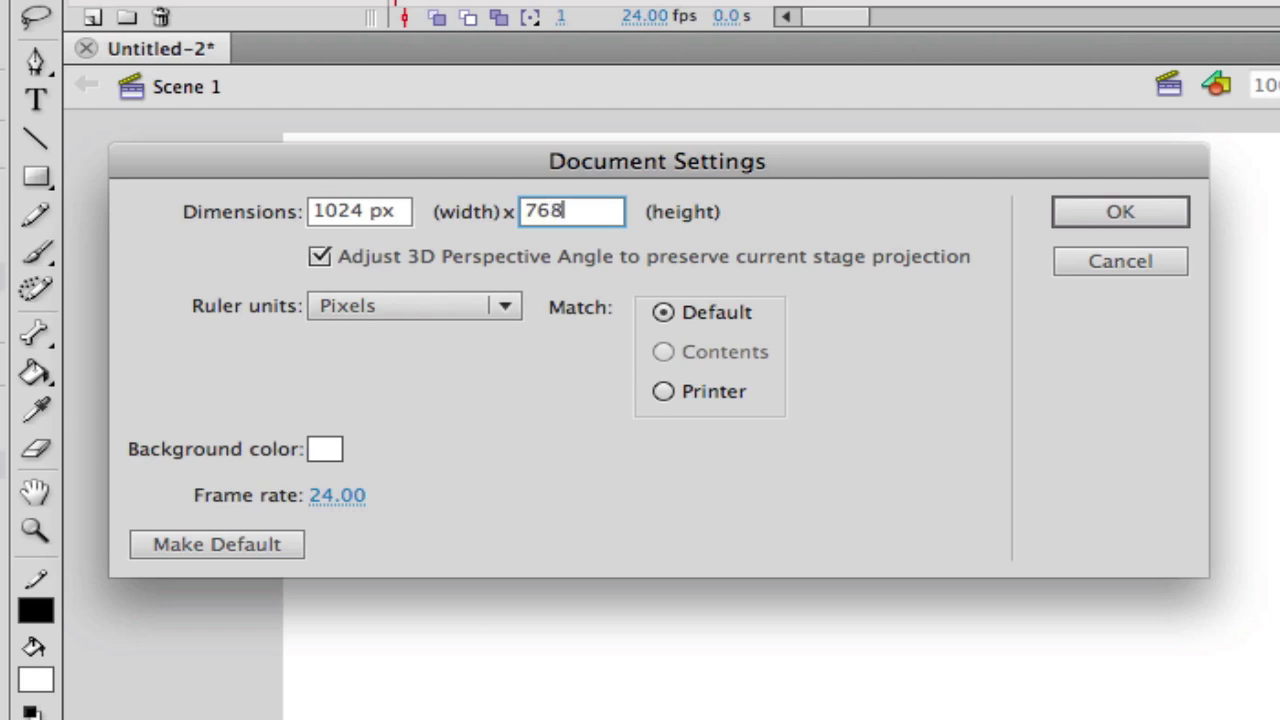
pyautogui.click(1078, 216)
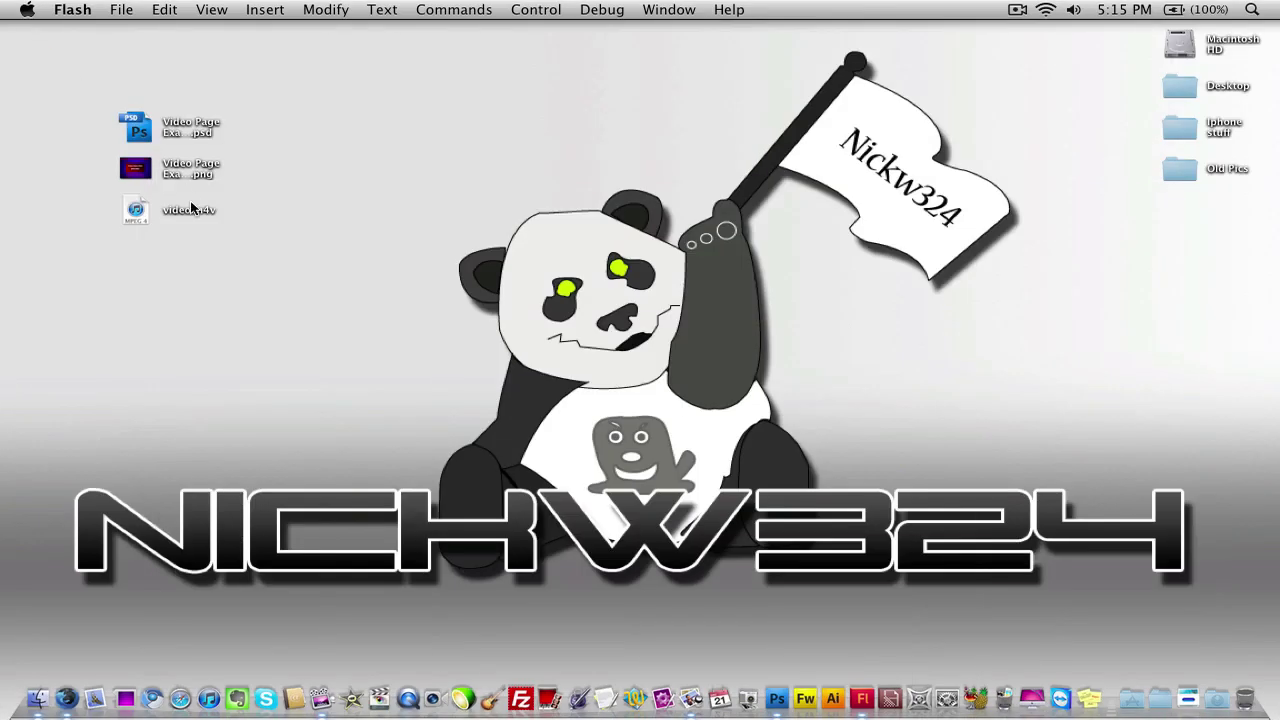
# Step: View Video Page Example Template.png from the desktop once more, close it and return to Flash
pyautogui.doubleClick(190, 168)
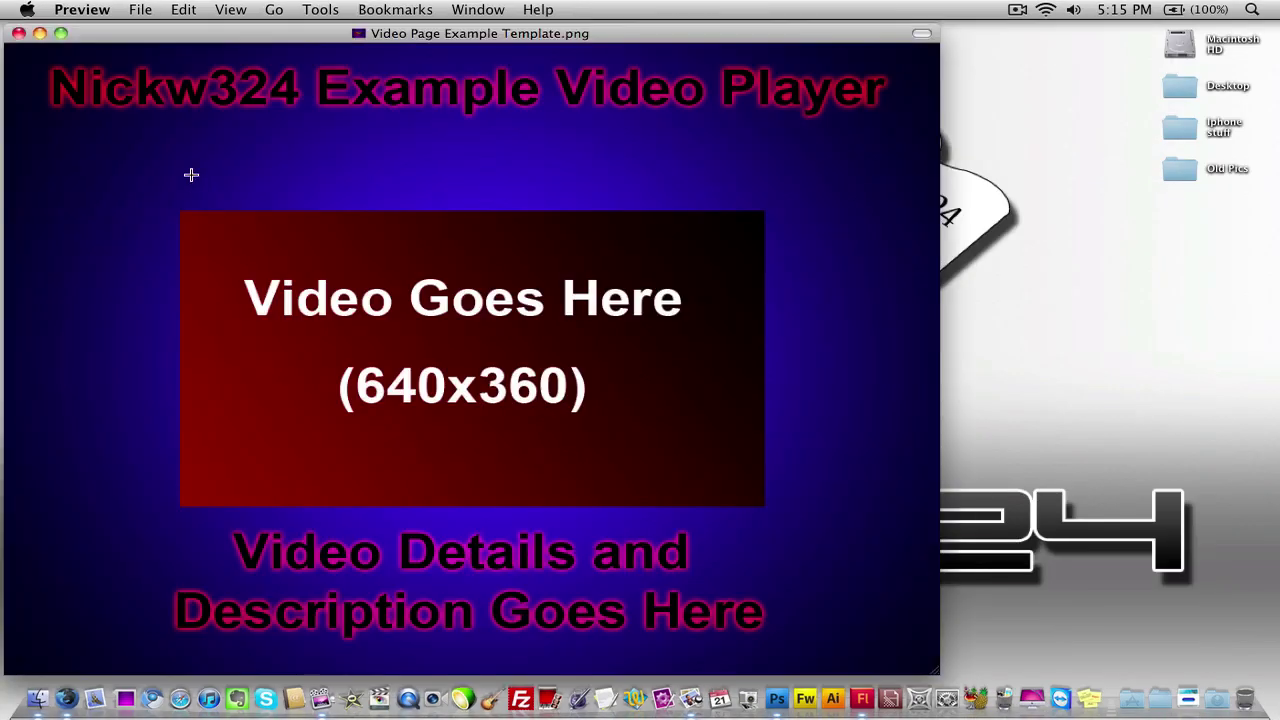
pyautogui.click(18, 33)
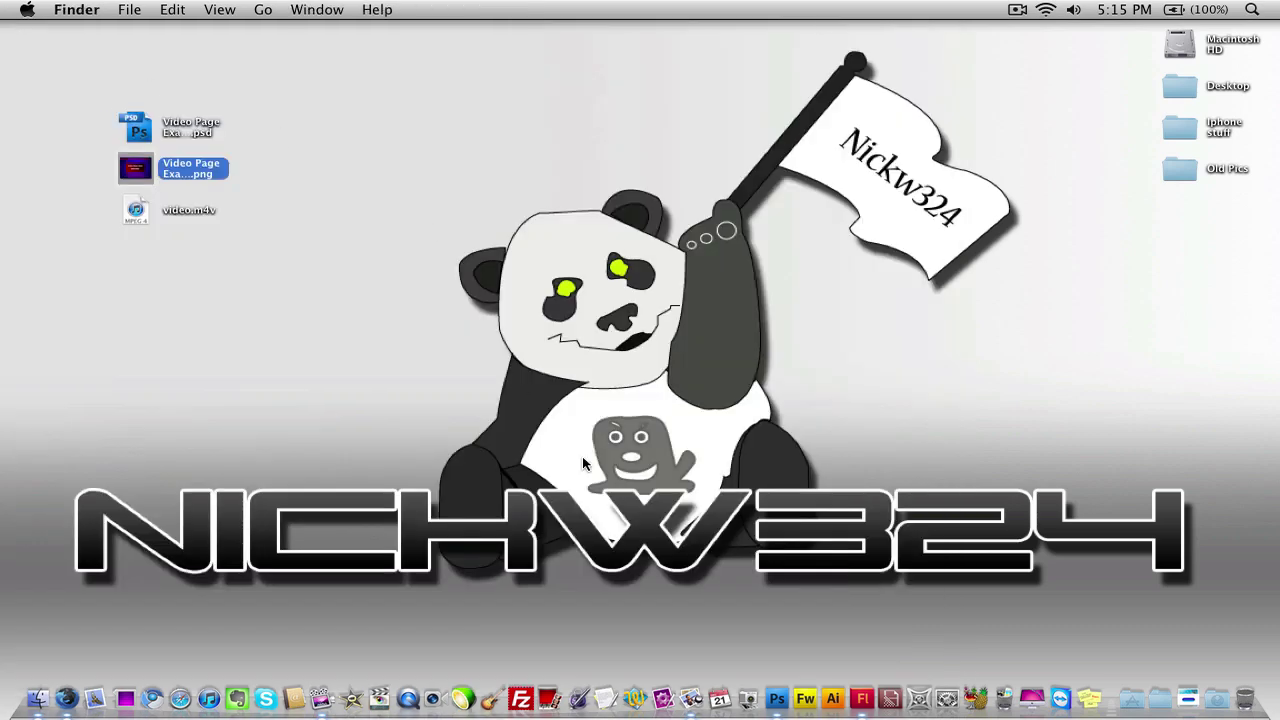
pyautogui.click(861, 698)
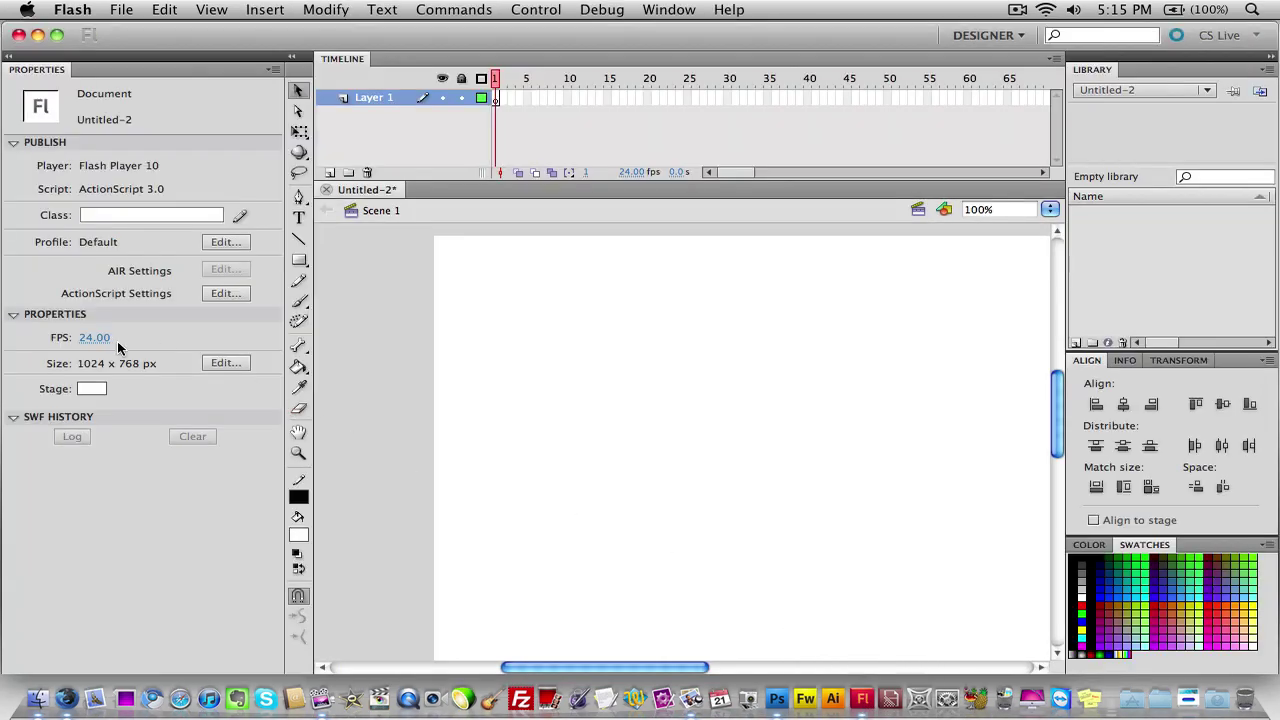
# Step: Import Video Page Example Template.png from the desktop into the document's library
pyautogui.moveTo(678, 666); pyautogui.dragTo(696, 666)
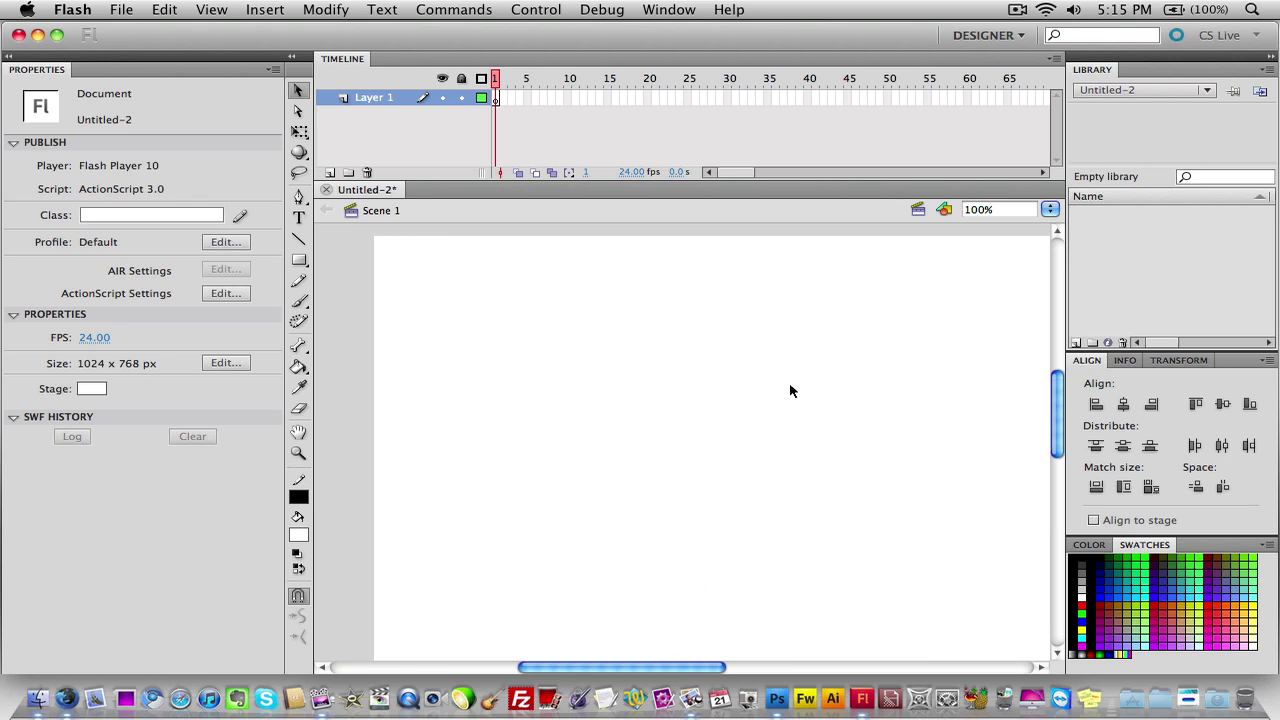
pyautogui.press('super+minus')
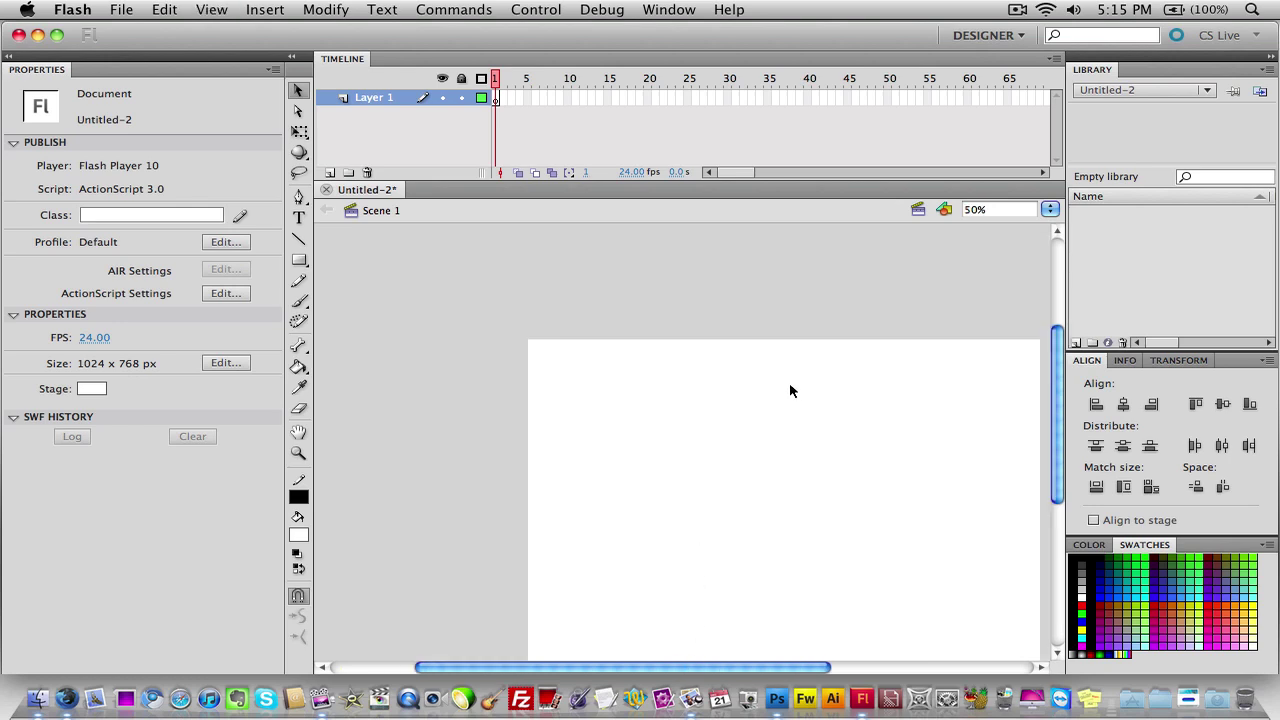
pyautogui.moveTo(770, 666); pyautogui.dragTo(797, 666)
pyautogui.moveTo(1057, 443)
pyautogui.mouseDown()
pyautogui.moveTo(1062, 432)
pyautogui.moveTo(1063, 456)
pyautogui.mouseUp()
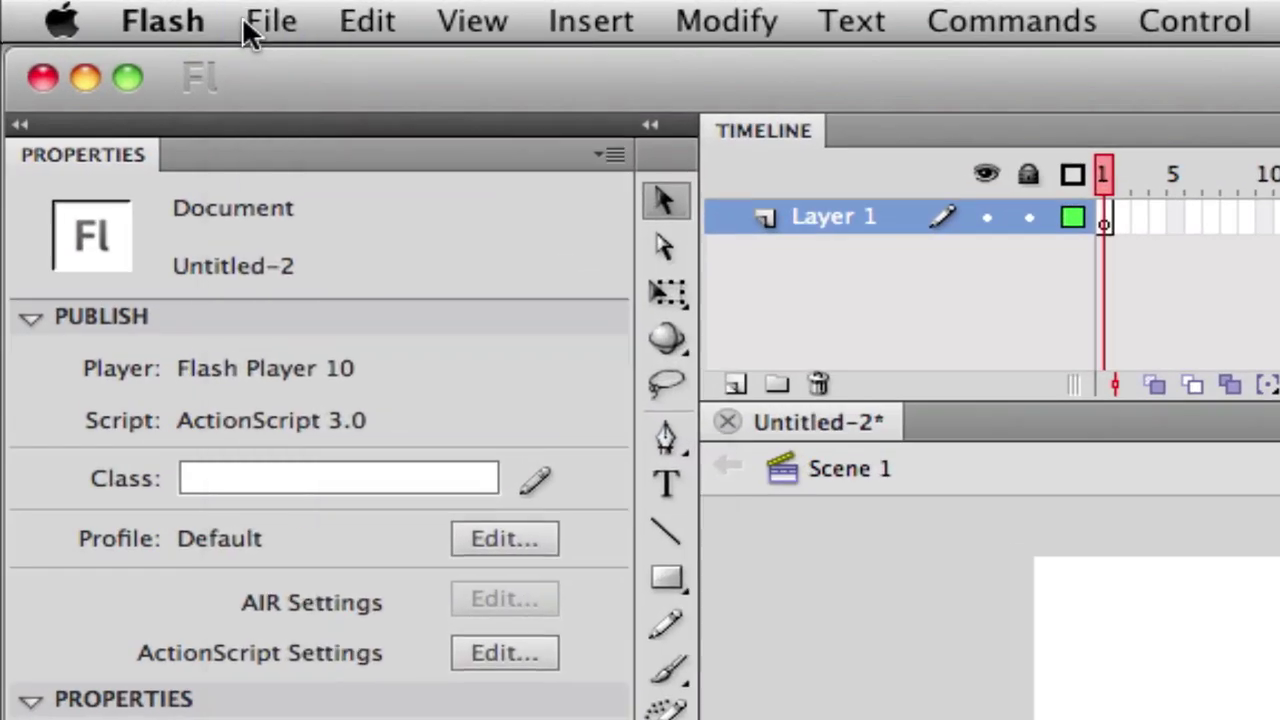
pyautogui.click(119, 10)
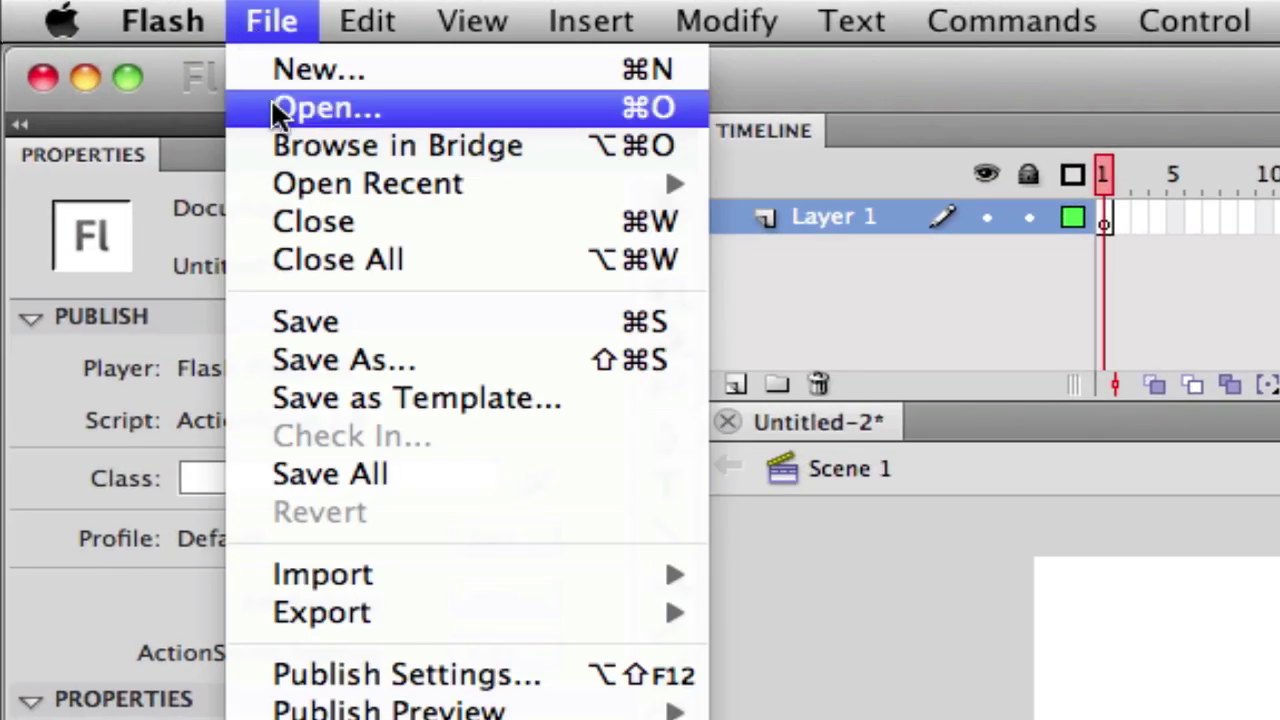
pyautogui.moveTo(555, 579)
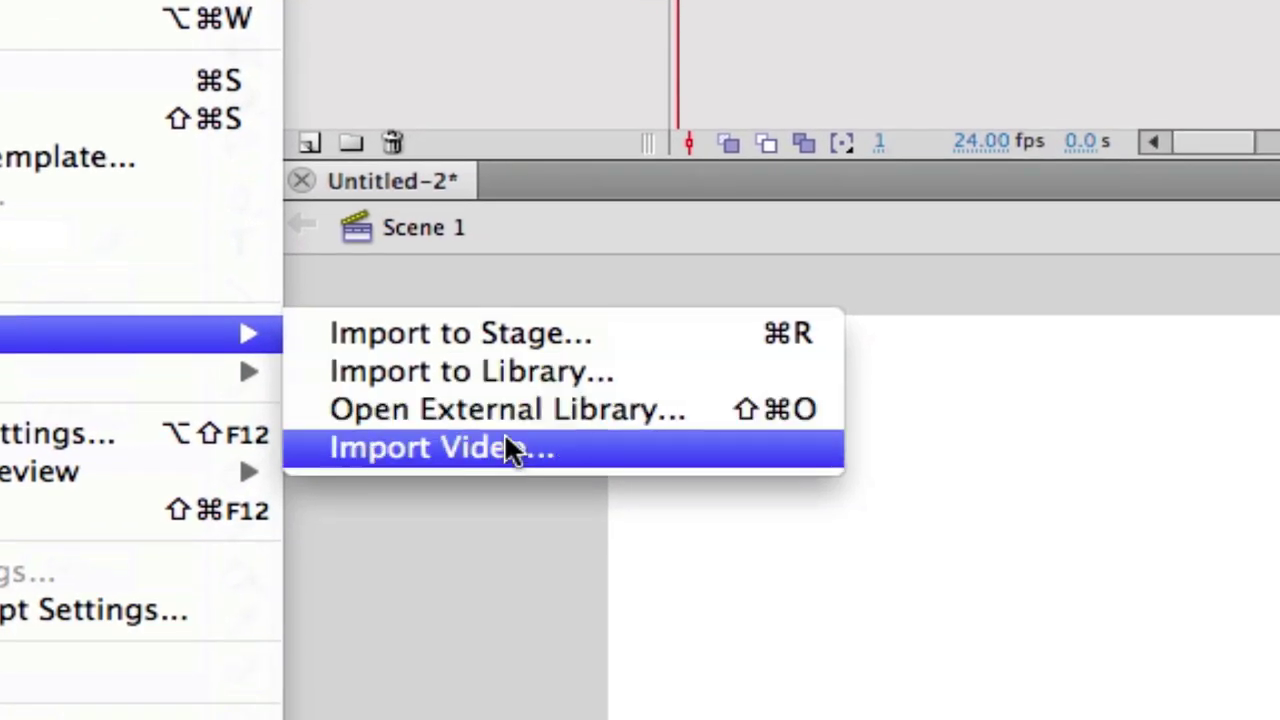
pyautogui.click(504, 375)
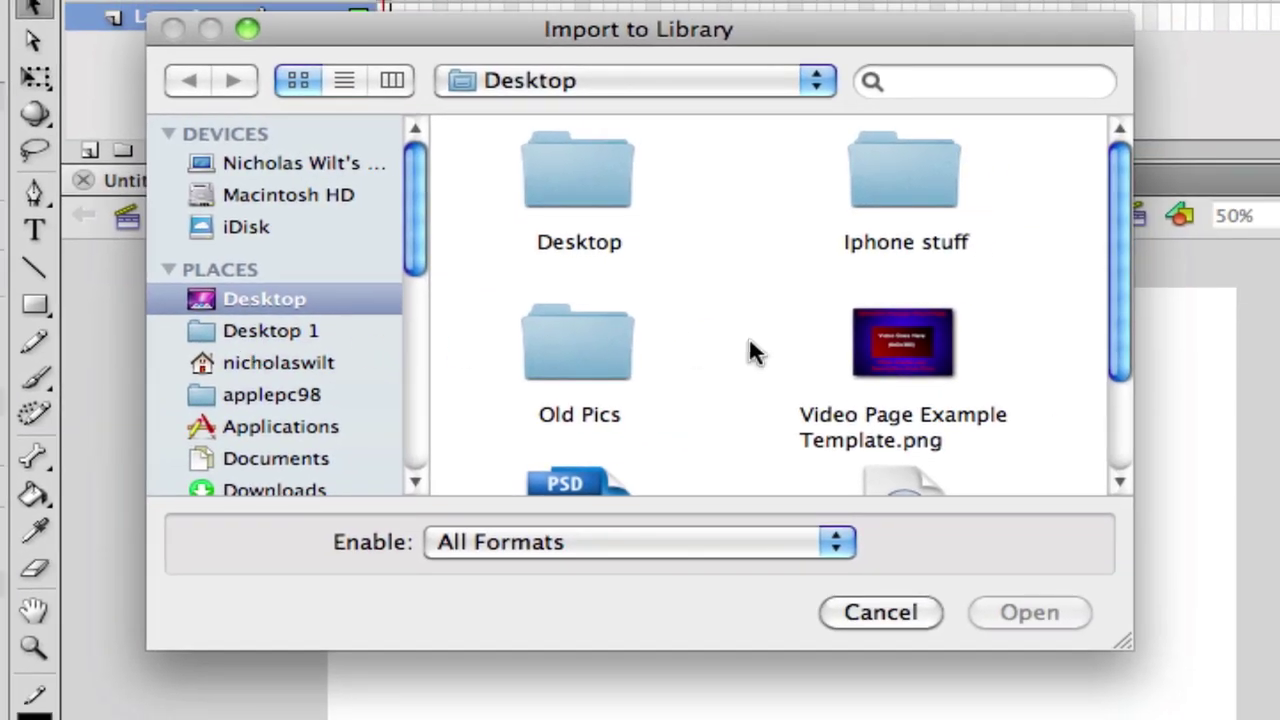
pyautogui.doubleClick(926, 336)
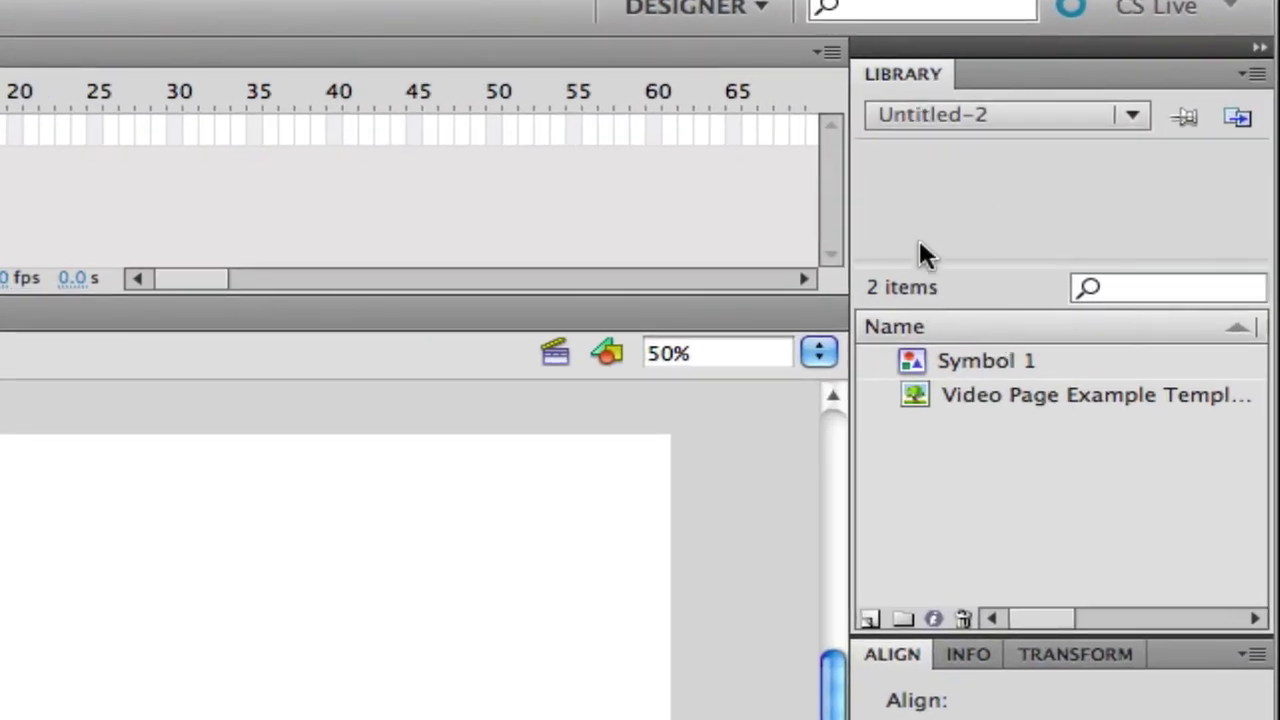
# Step: Place the Video Page Example Template bitmap from the library on the stage so that it covers the stage exactly
pyautogui.click(972, 366)
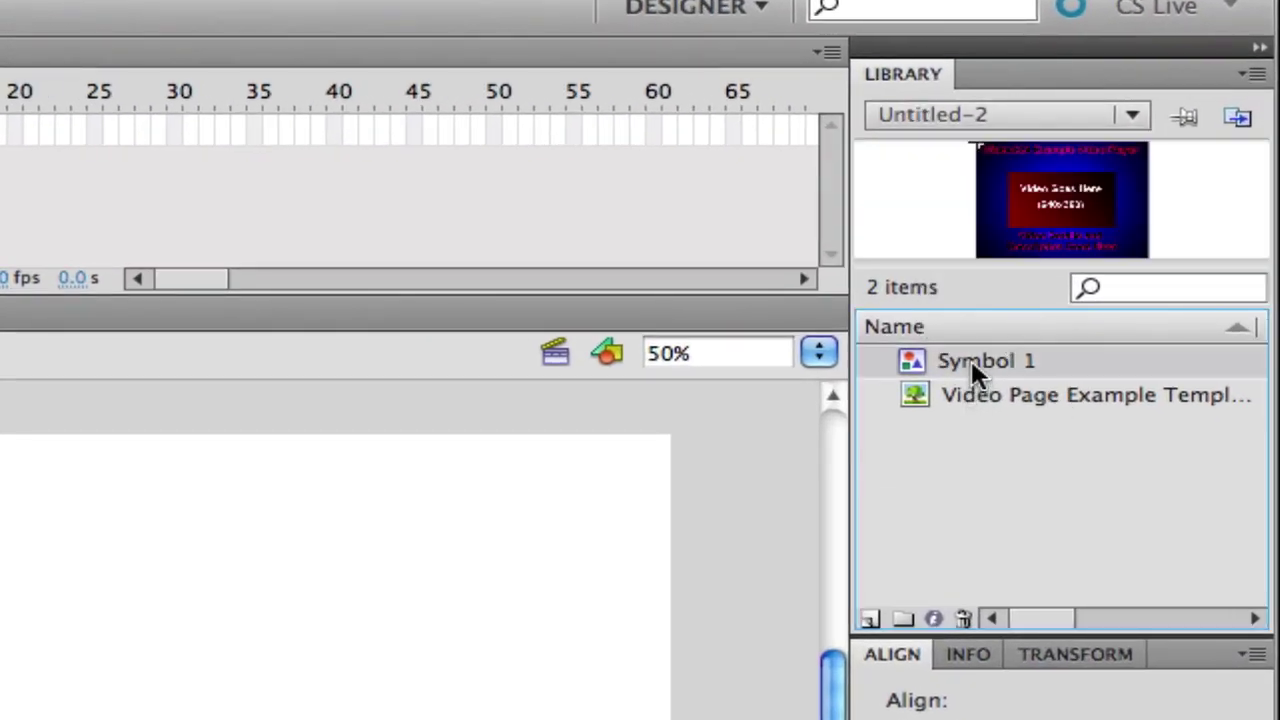
pyautogui.click(977, 389)
pyautogui.click(996, 413)
pyautogui.moveTo(1010, 396); pyautogui.dragTo(324, 698)
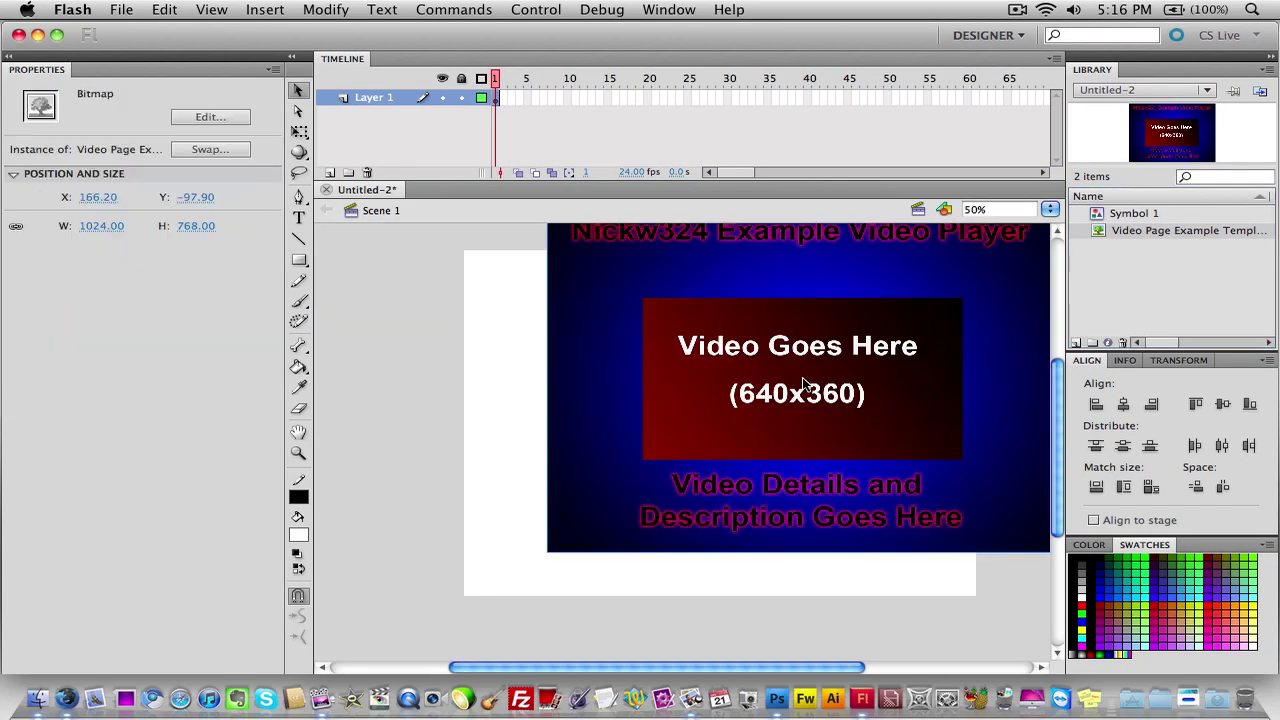
pyautogui.moveTo(802, 383); pyautogui.dragTo(720, 432)
pyautogui.click(1012, 364)
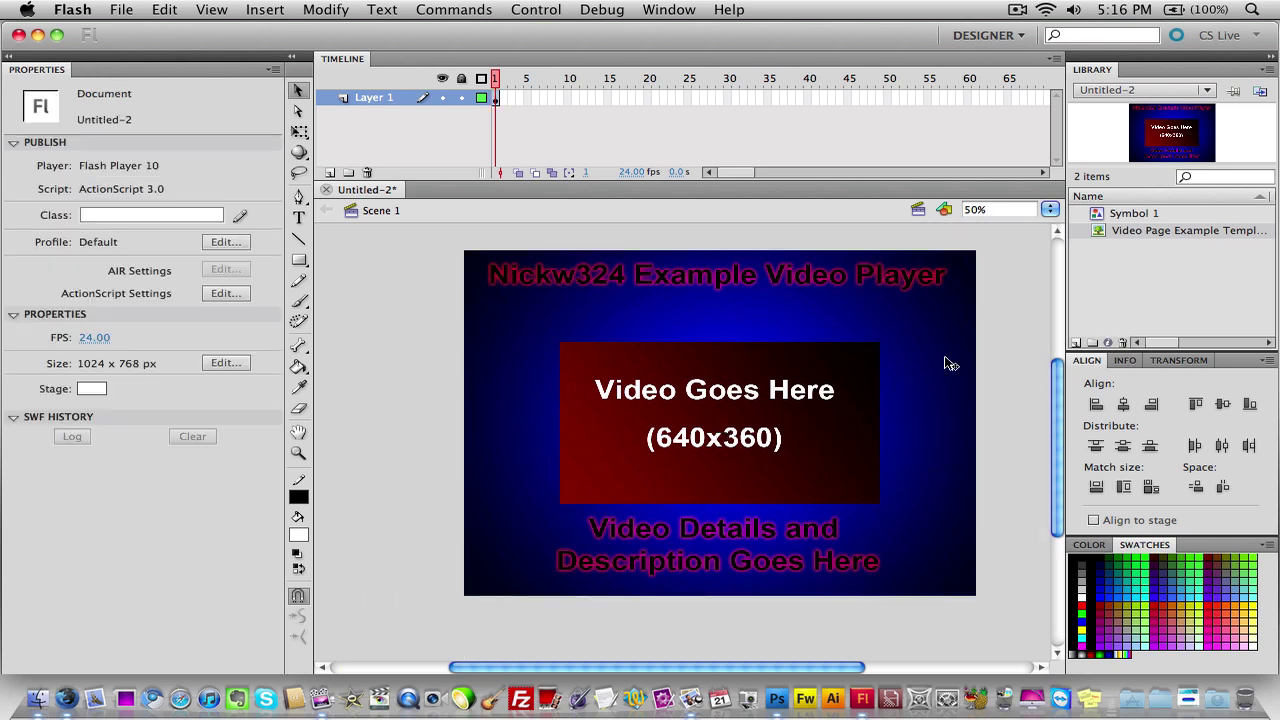
pyautogui.moveTo(816, 666); pyautogui.dragTo(827, 668)
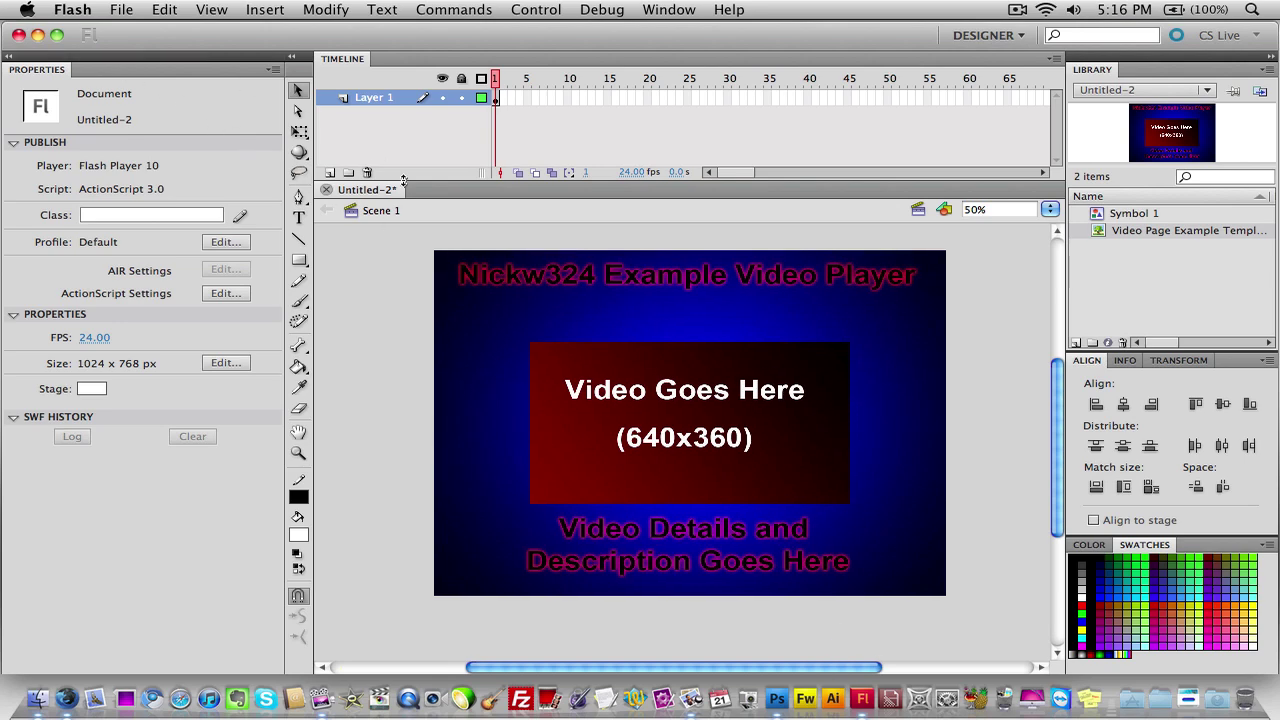
# Step: Minimize Flash and locate the video.m4v file on the desktop
pyautogui.click(38, 36)
pyautogui.click(371, 209)
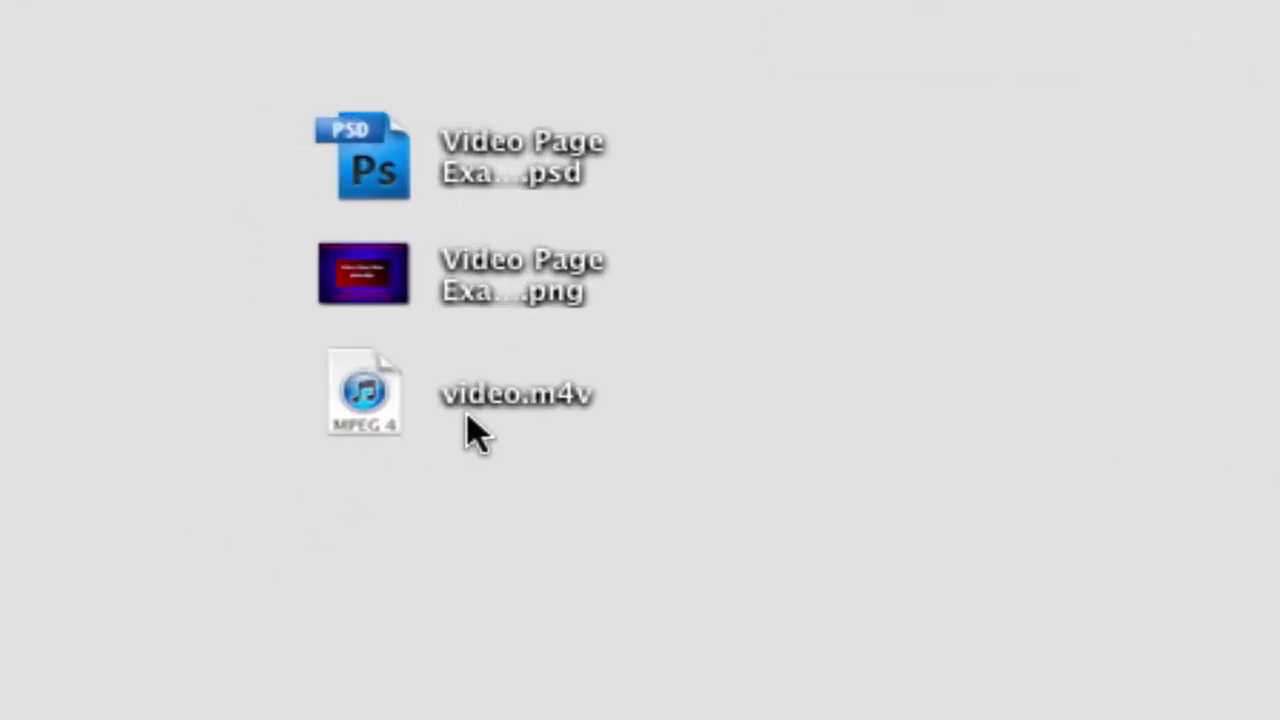
pyautogui.click(180, 212)
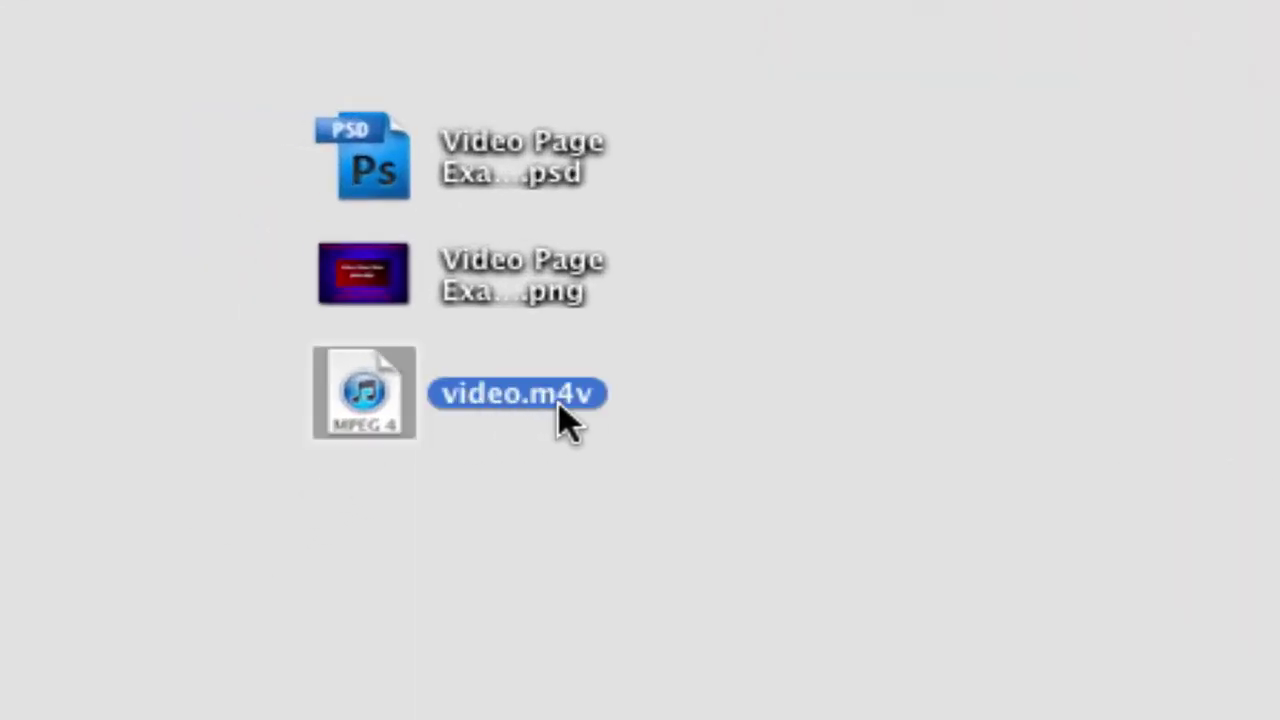
pyautogui.click(612, 405)
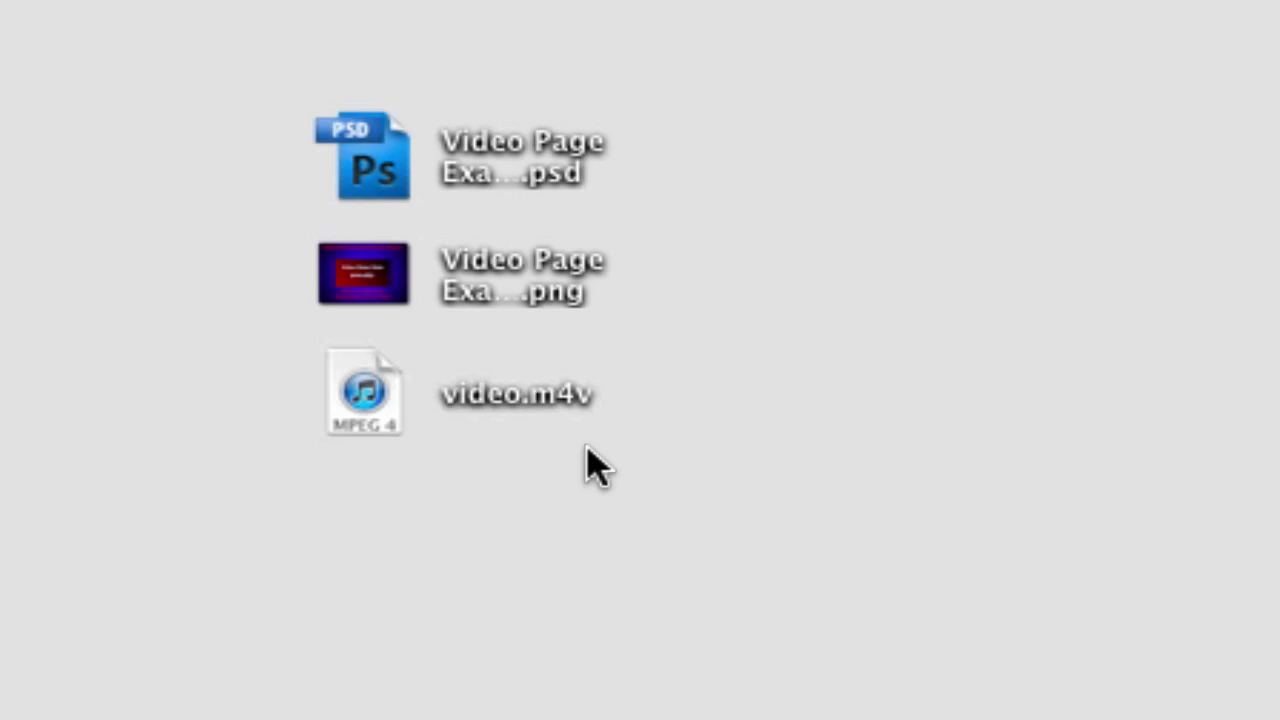
pyautogui.click(575, 386)
pyautogui.click(546, 470)
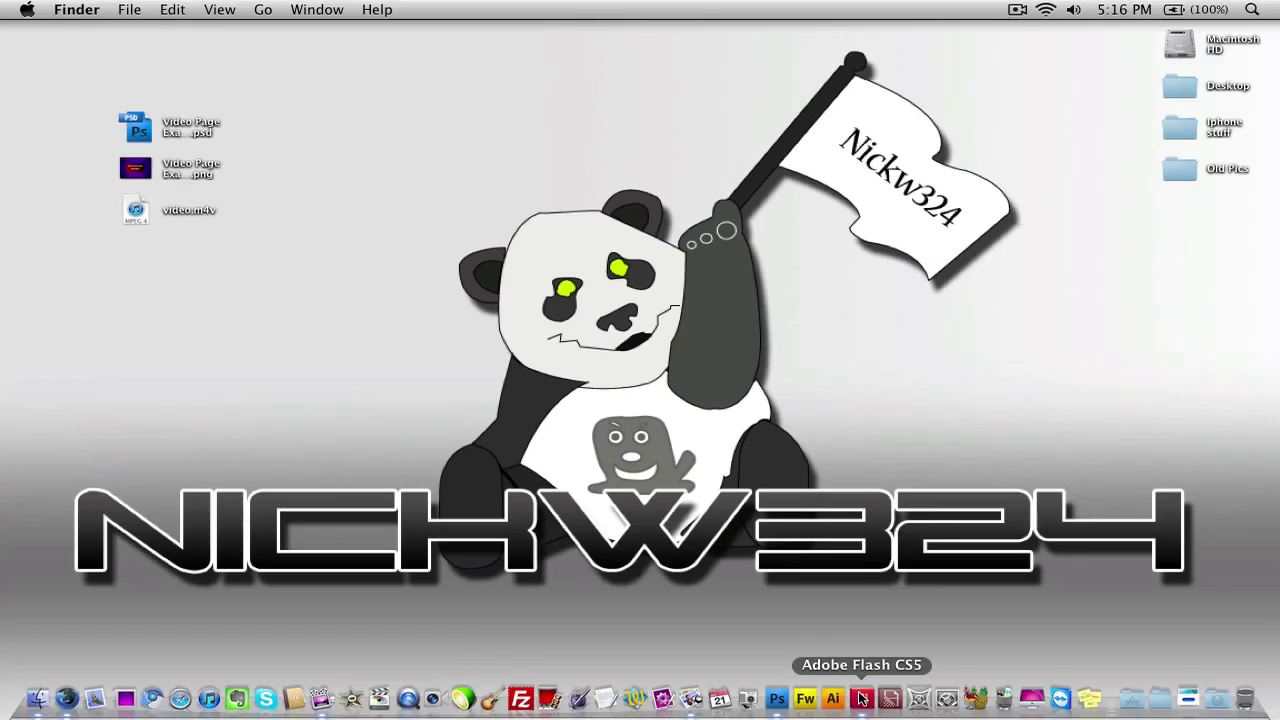
# Step: Return to Flash, start a video import and launch Adobe Media Encoder from the import dialog
pyautogui.click(862, 697)
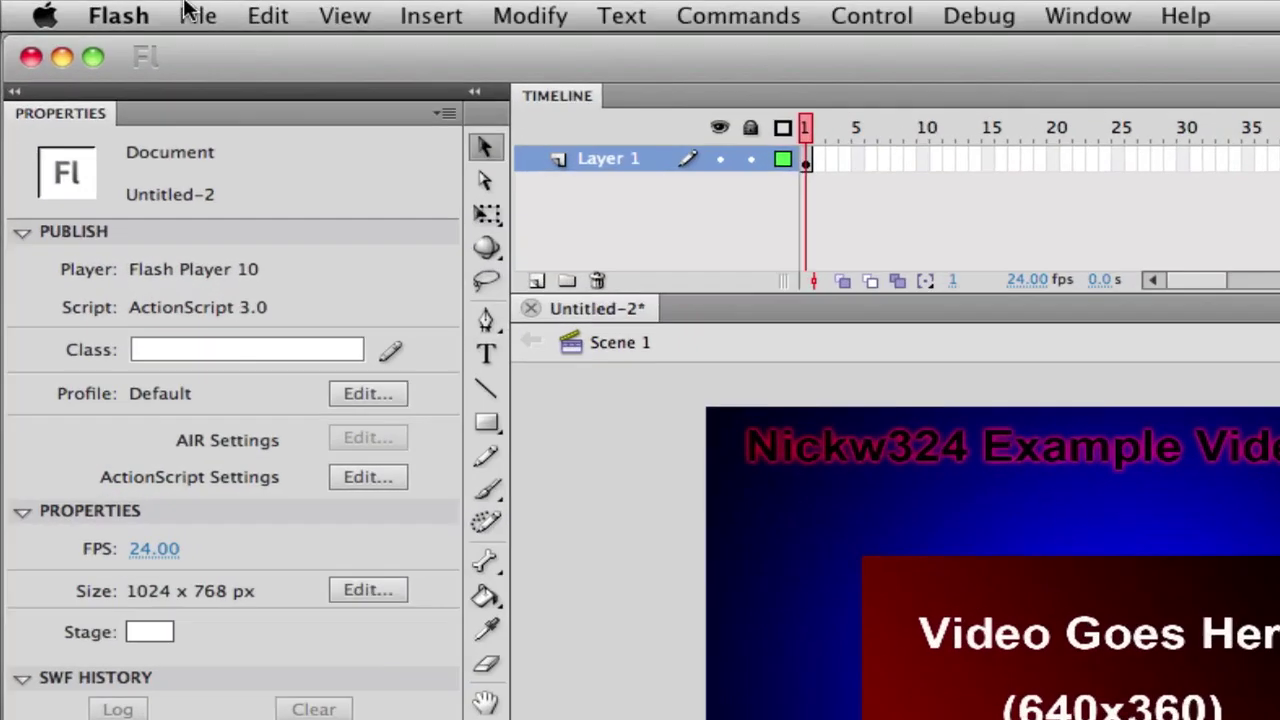
pyautogui.click(118, 9)
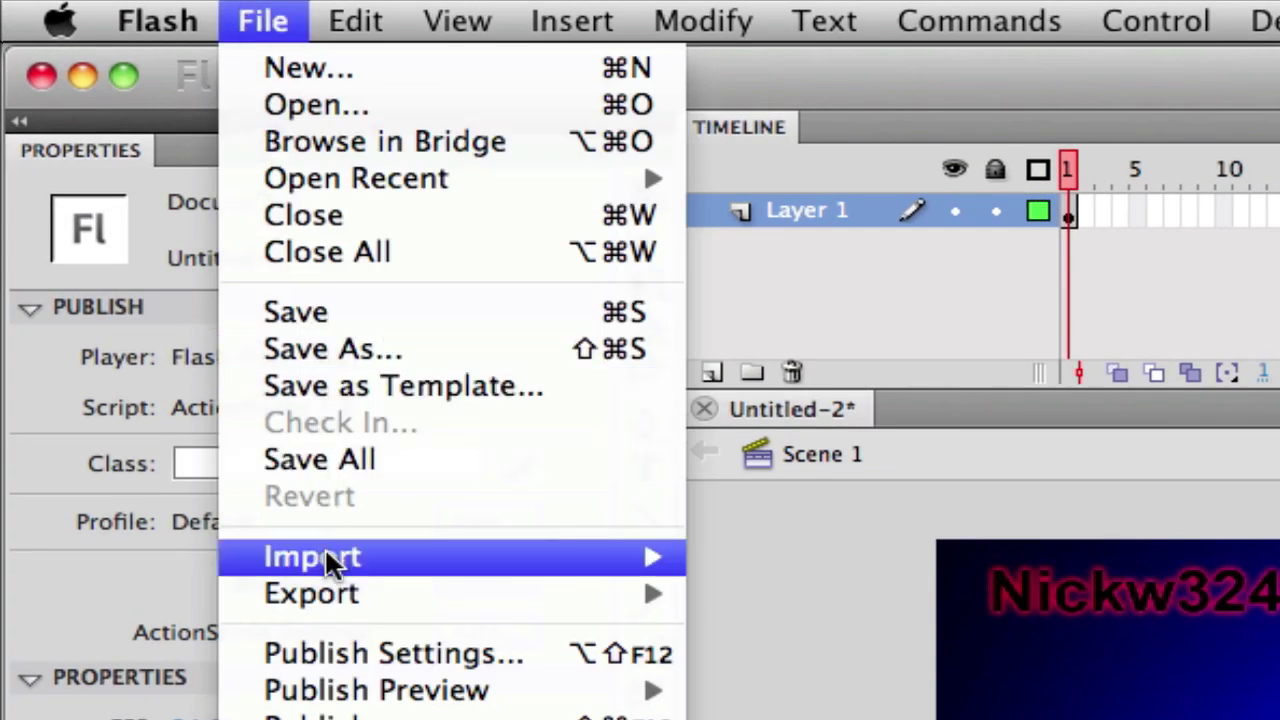
pyautogui.moveTo(331, 560)
pyautogui.click(808, 670)
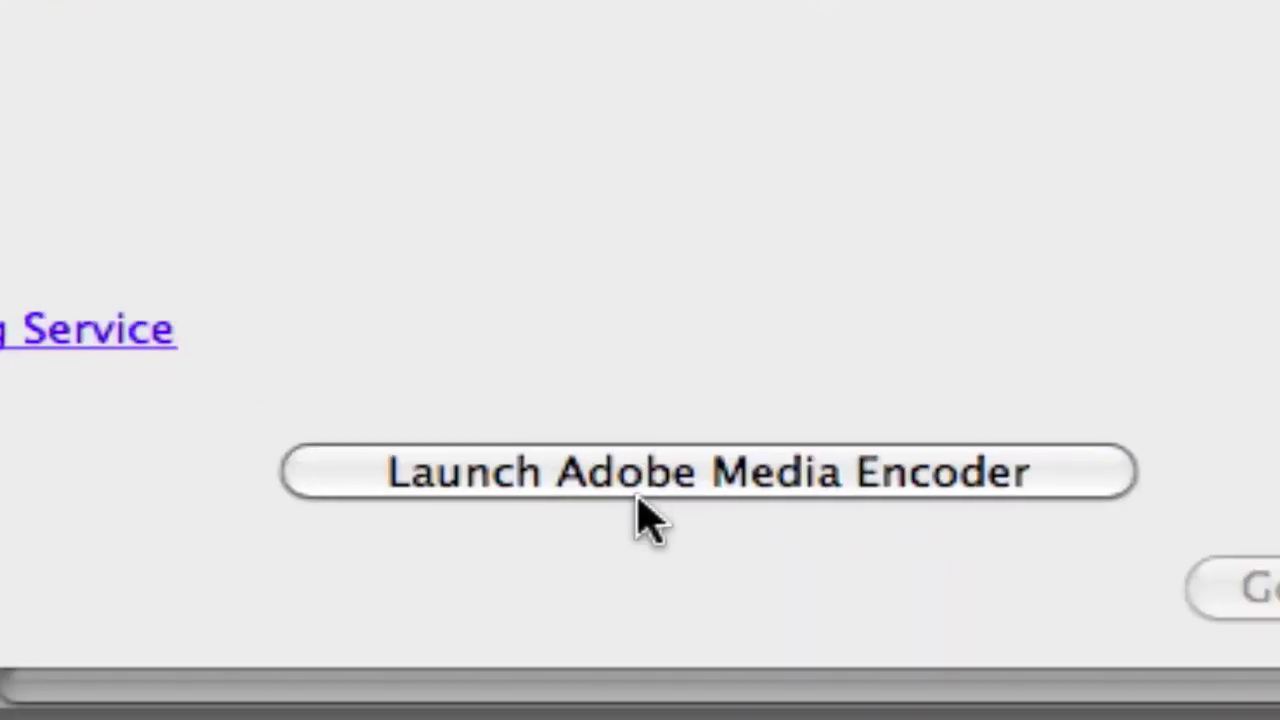
pyautogui.click(650, 485)
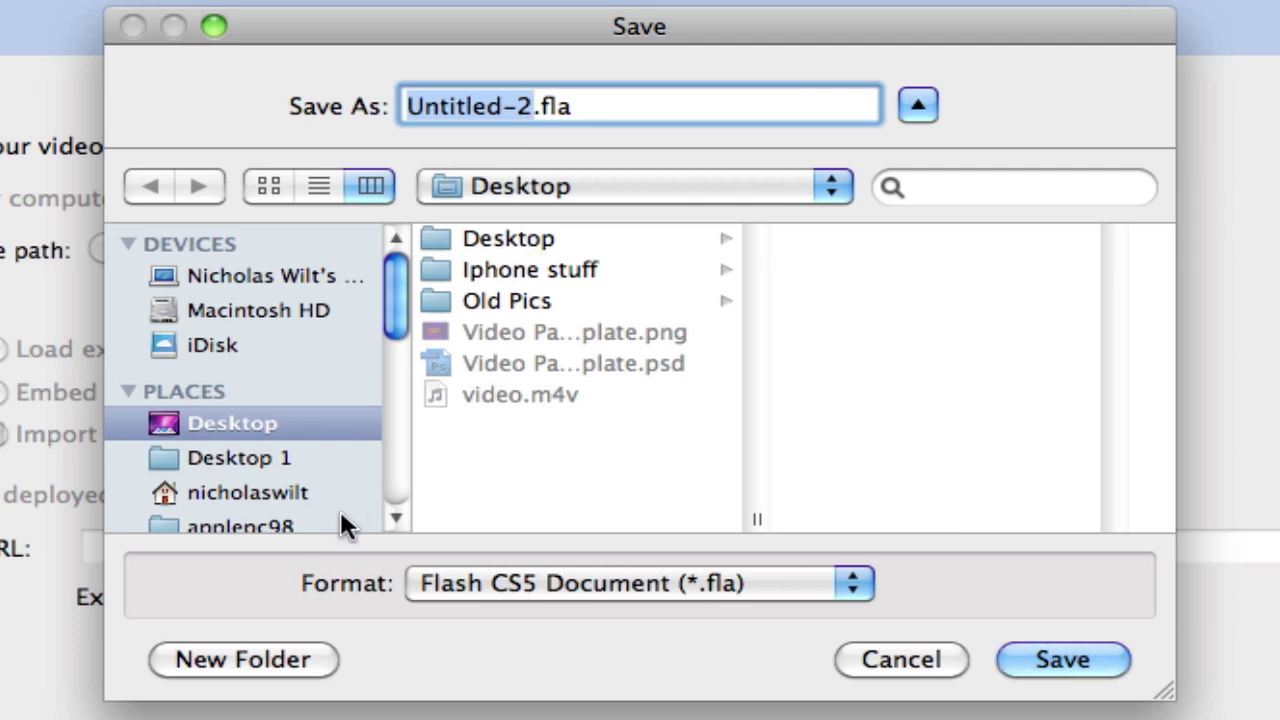
# Step: Create a new folder named video on the desktop as the save location for the document
pyautogui.click(257, 655)
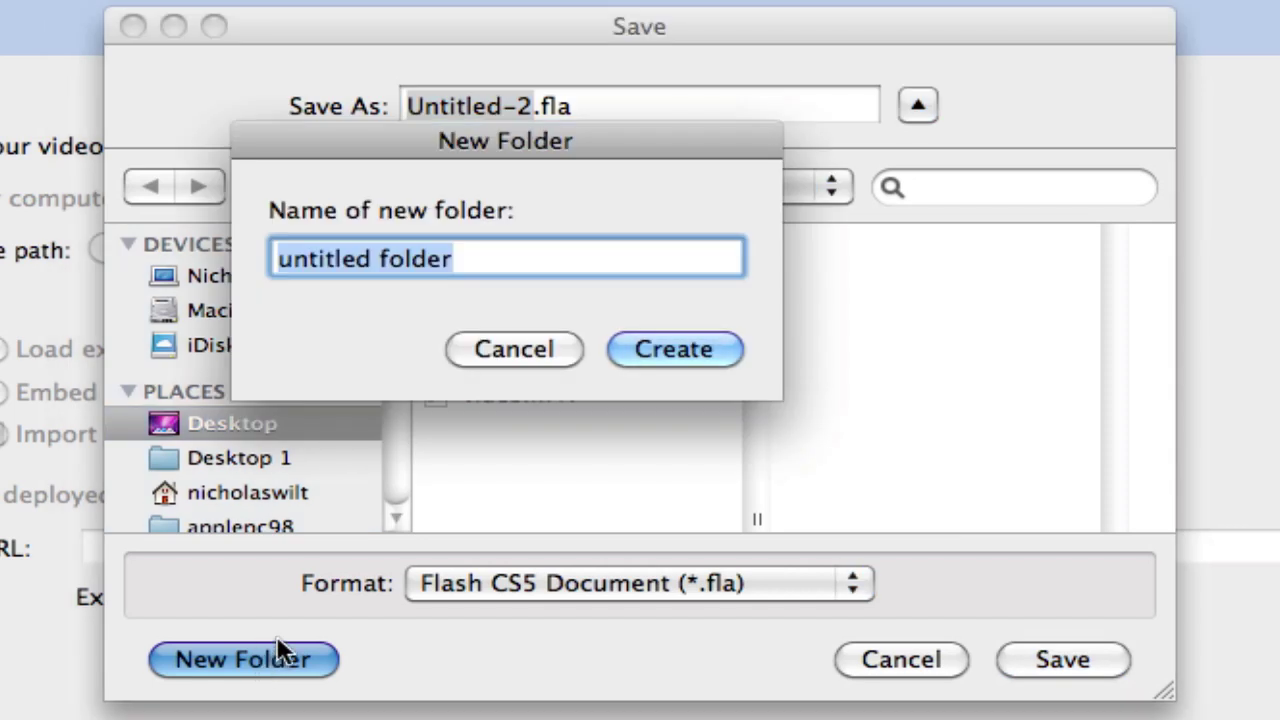
pyautogui.write('Vid')
pyautogui.press('BackSpace')
pyautogui.press('BackSpace')
pyautogui.press('BackSpace')
pyautogui.write('video')
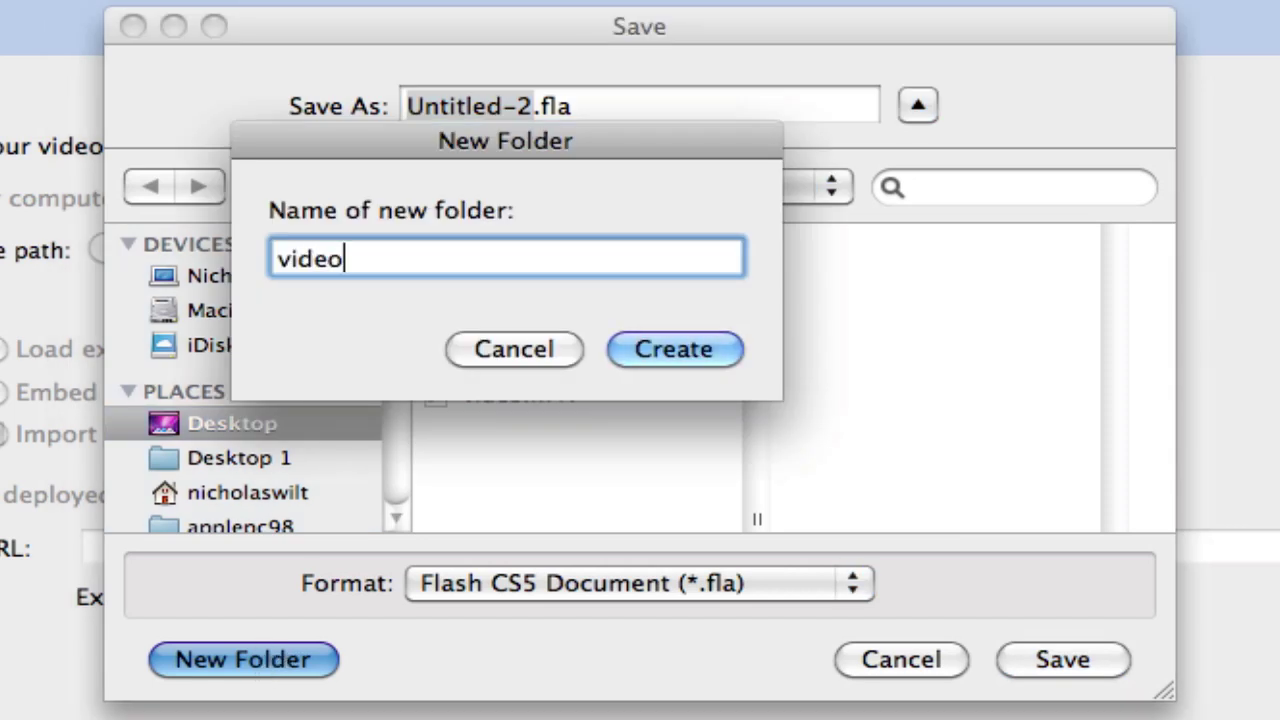
pyautogui.press('Return')
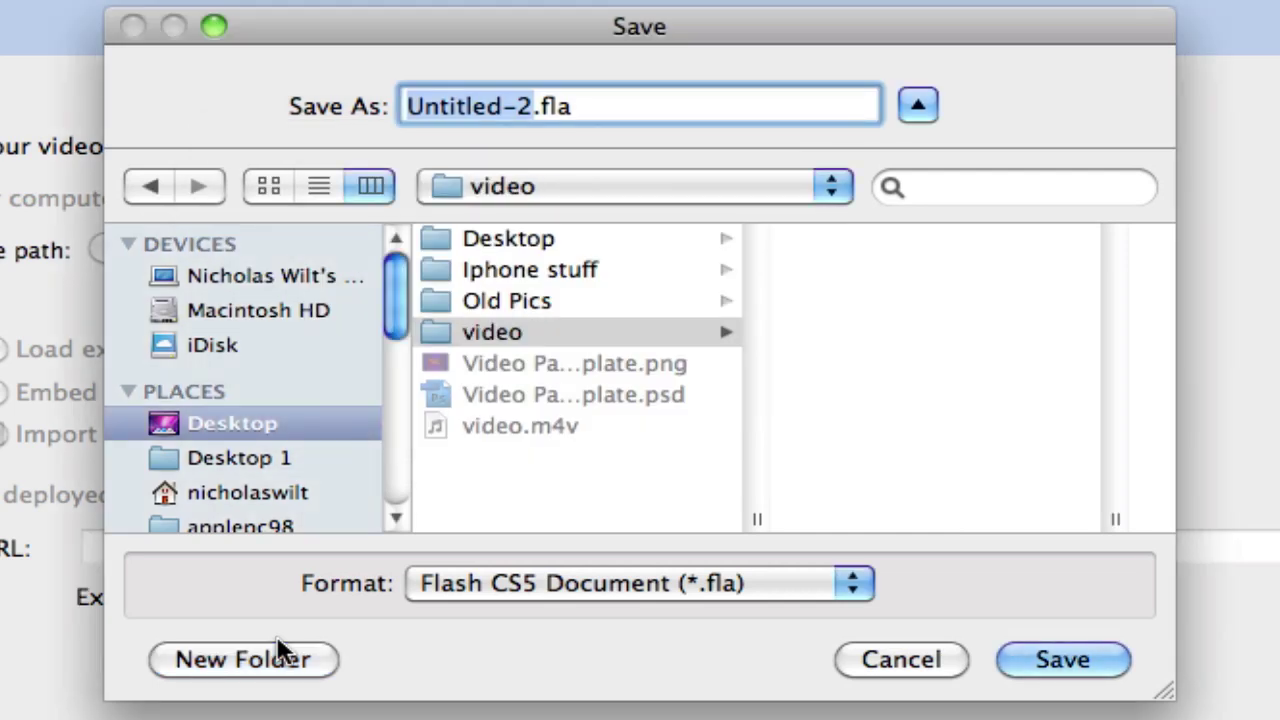
# Step: Save the document as video.fla in the video folder and dismiss the encoding reminder with Don't show again
pyautogui.click(686, 329)
pyautogui.doubleClick(443, 105)
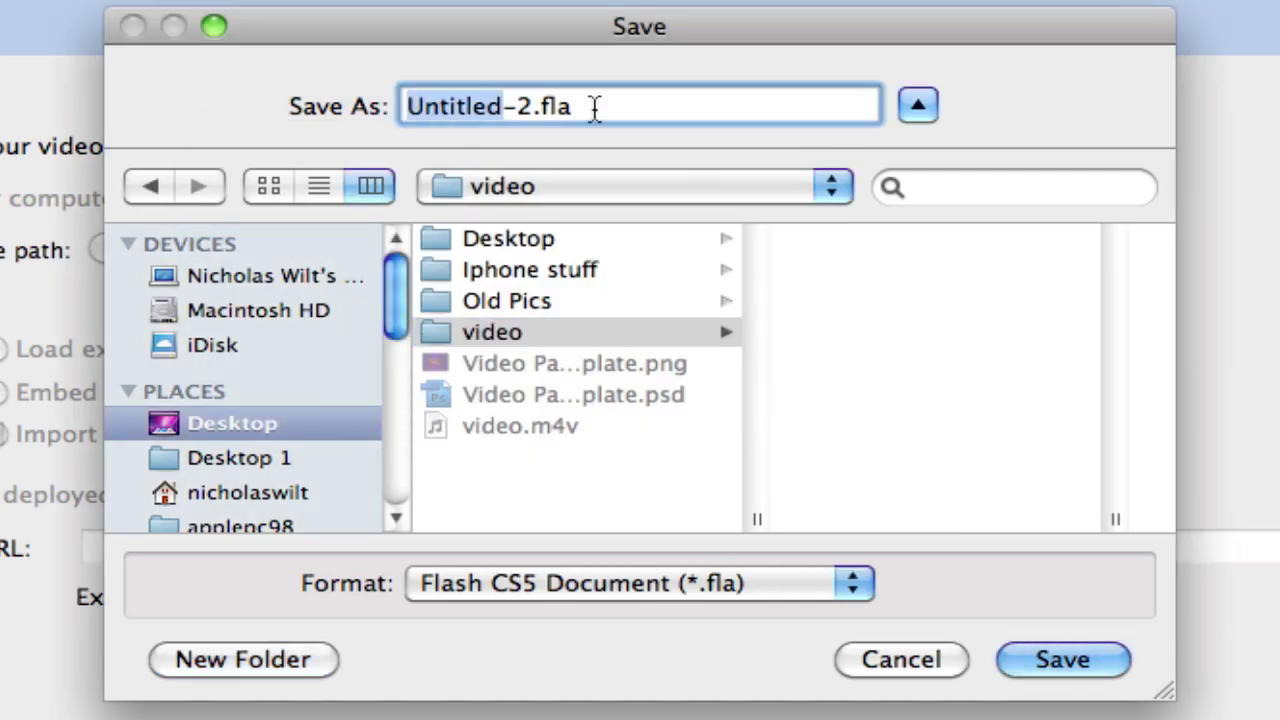
pyautogui.moveTo(533, 105); pyautogui.dragTo(300, 104)
pyautogui.write('video')
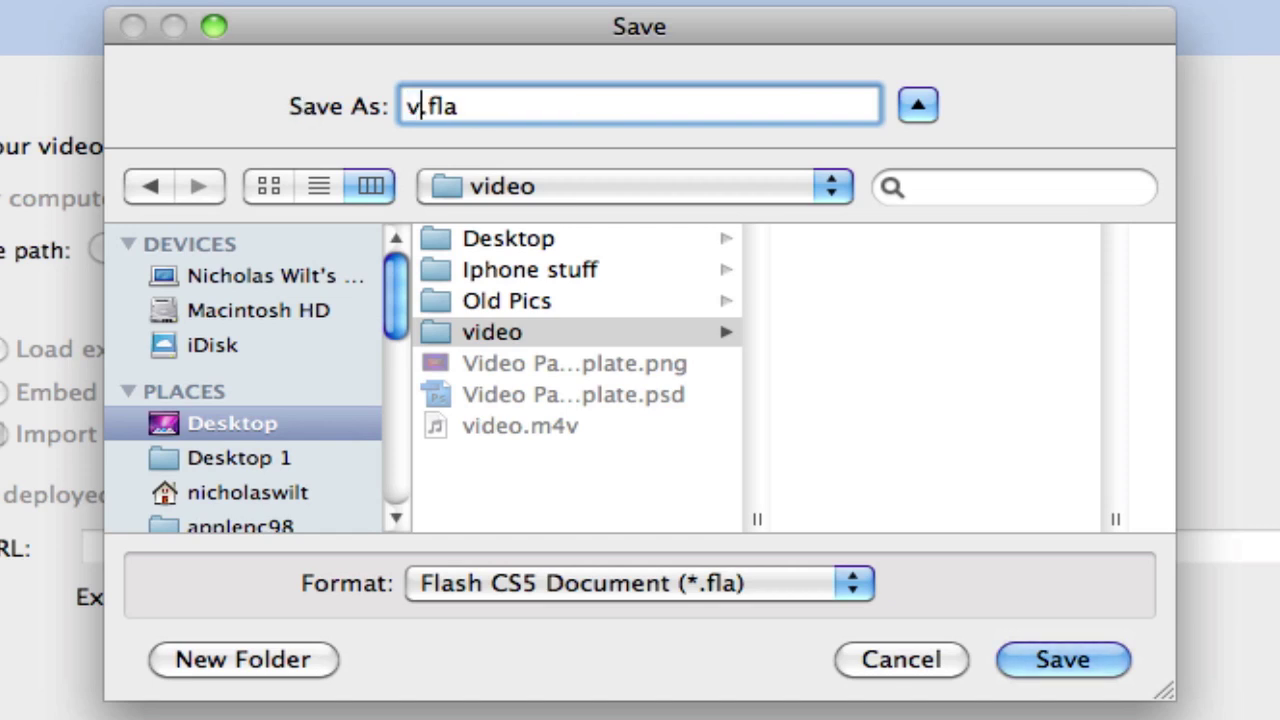
pyautogui.press('Return')
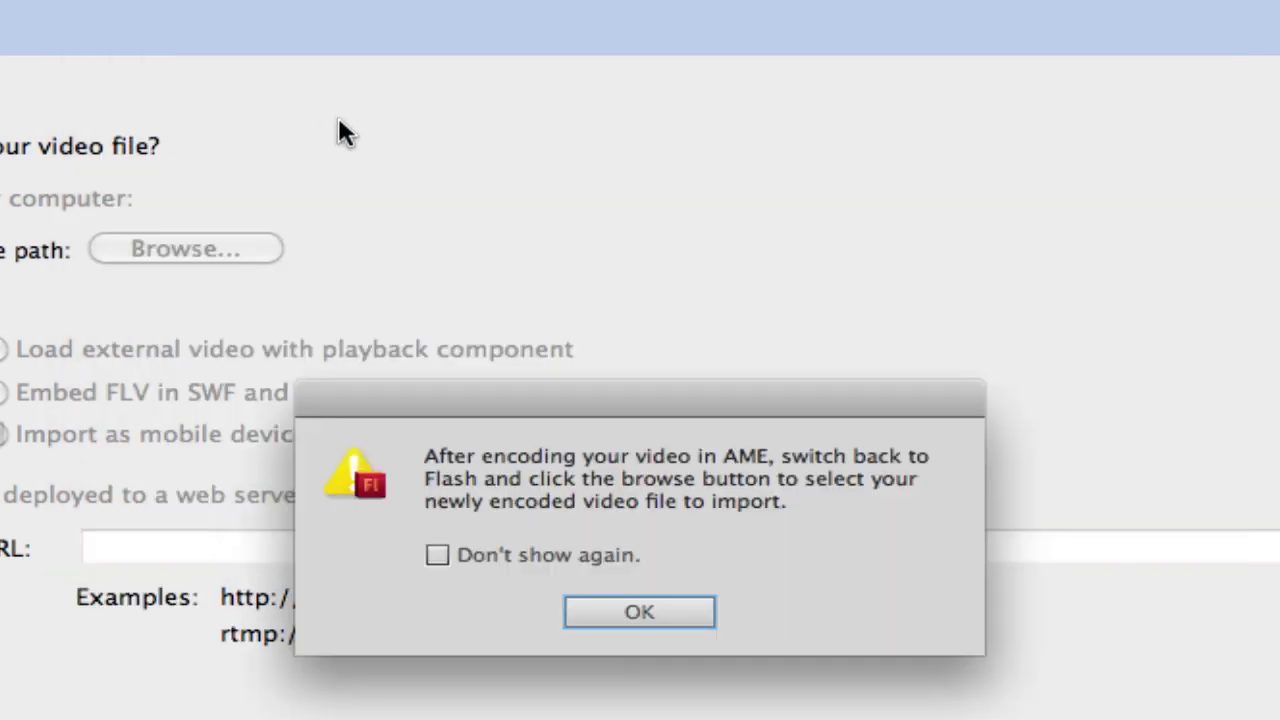
pyautogui.click(550, 560)
pyautogui.click(593, 610)
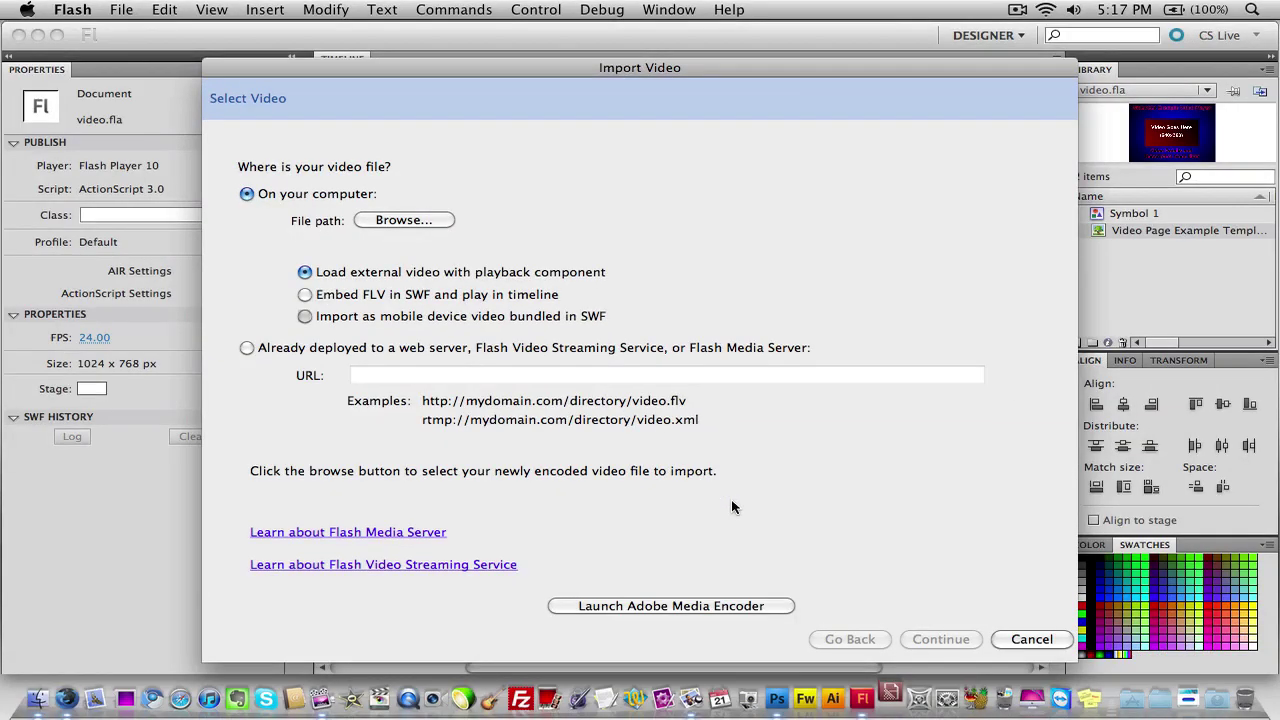
# Step: Switch to Adobe Media Encoder and add video.m4v from the desktop to the encoding queue
pyautogui.click(898, 708)
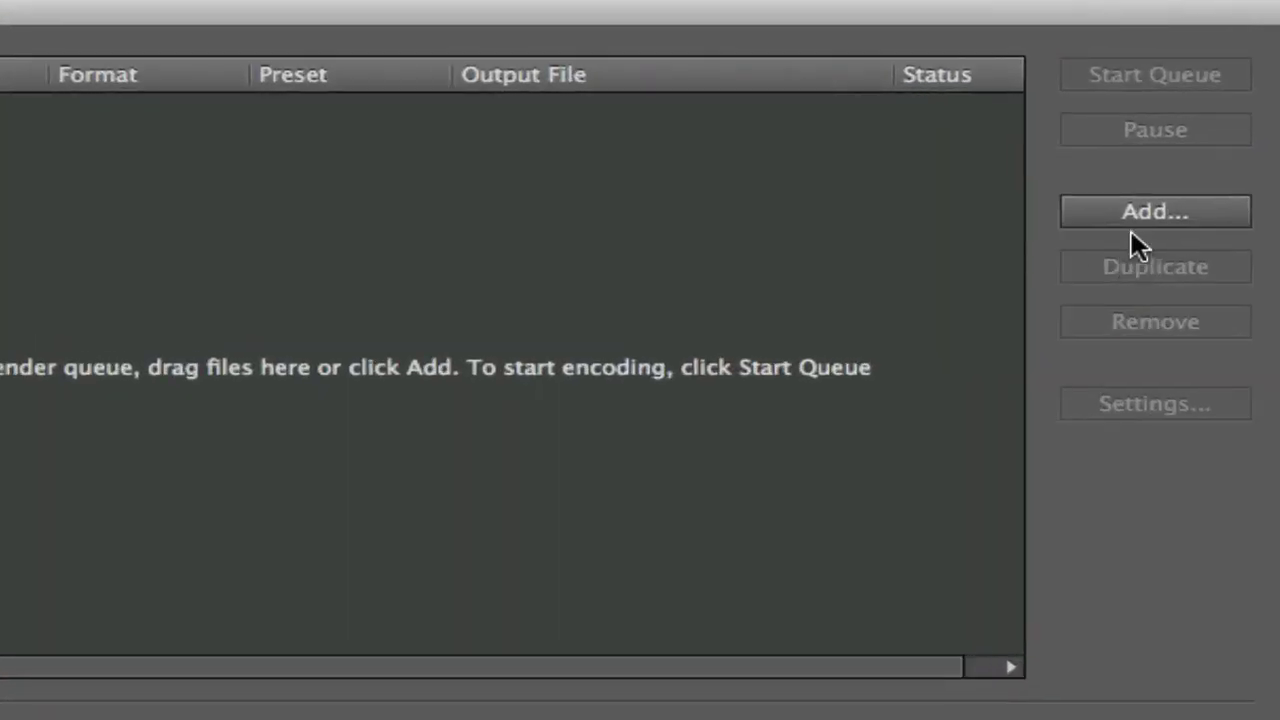
pyautogui.click(973, 145)
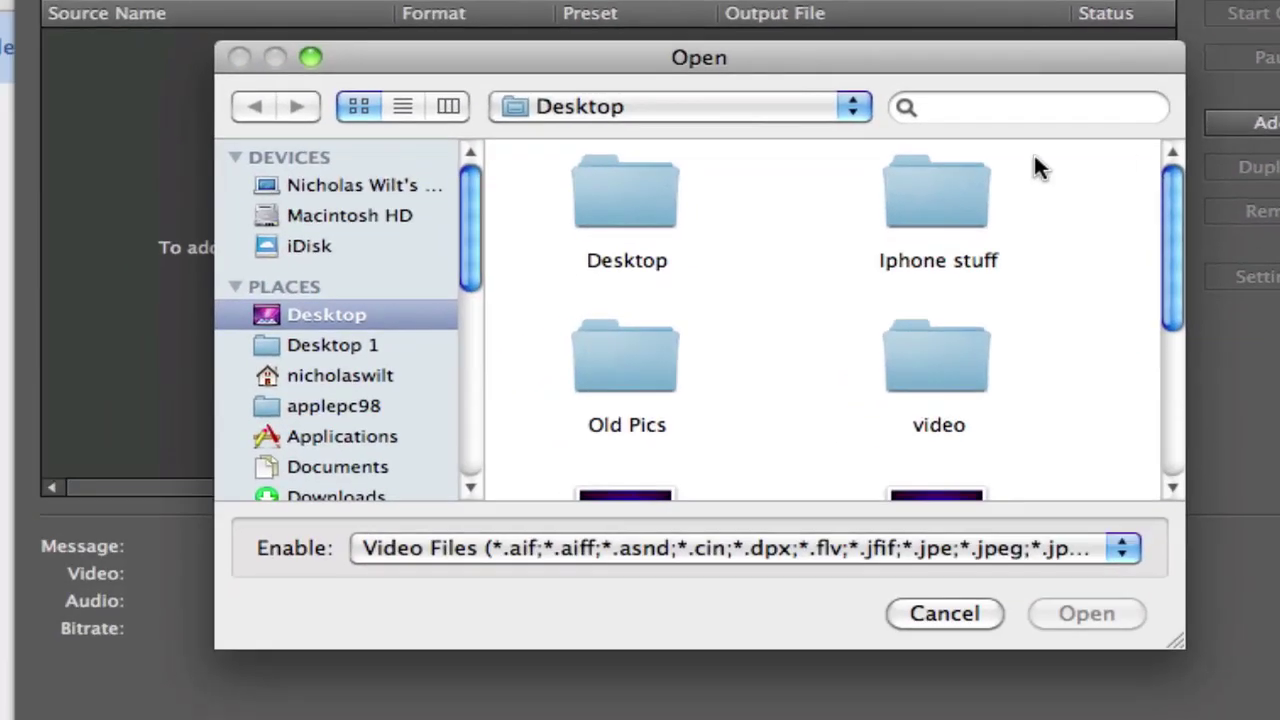
pyautogui.scroll(-5, 862, 417)
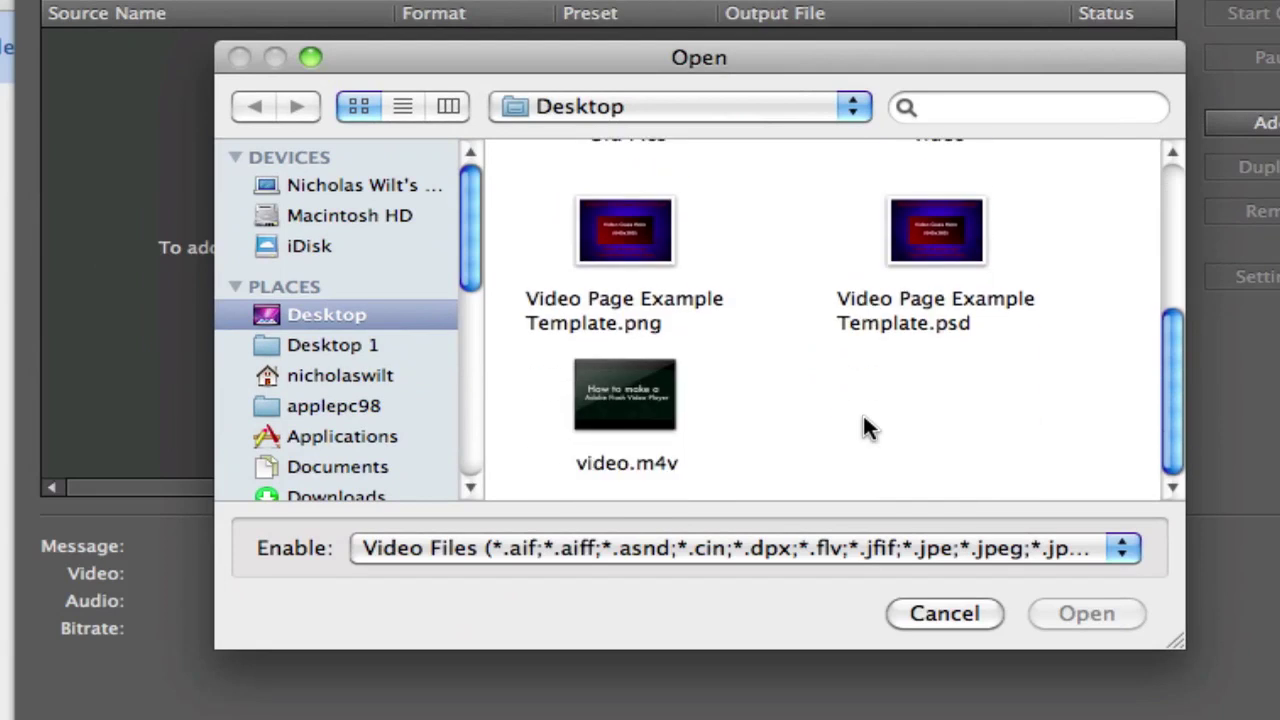
pyautogui.click(628, 464)
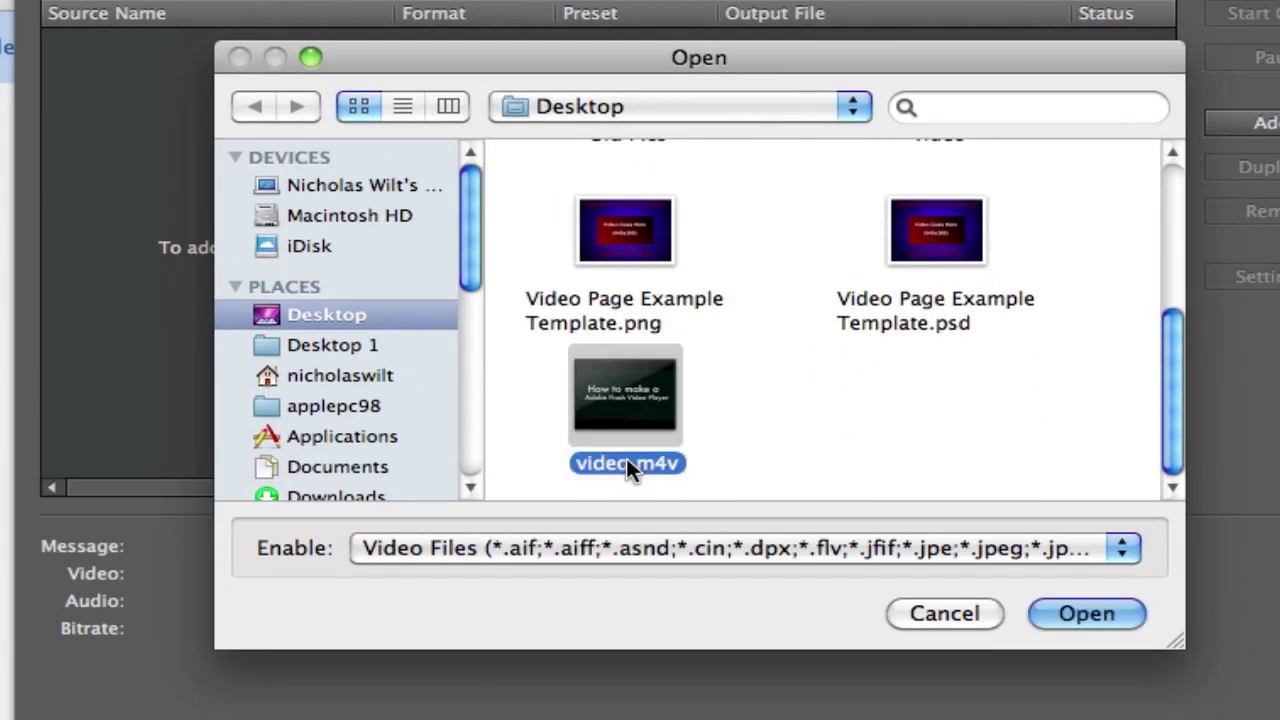
pyautogui.click(1060, 618)
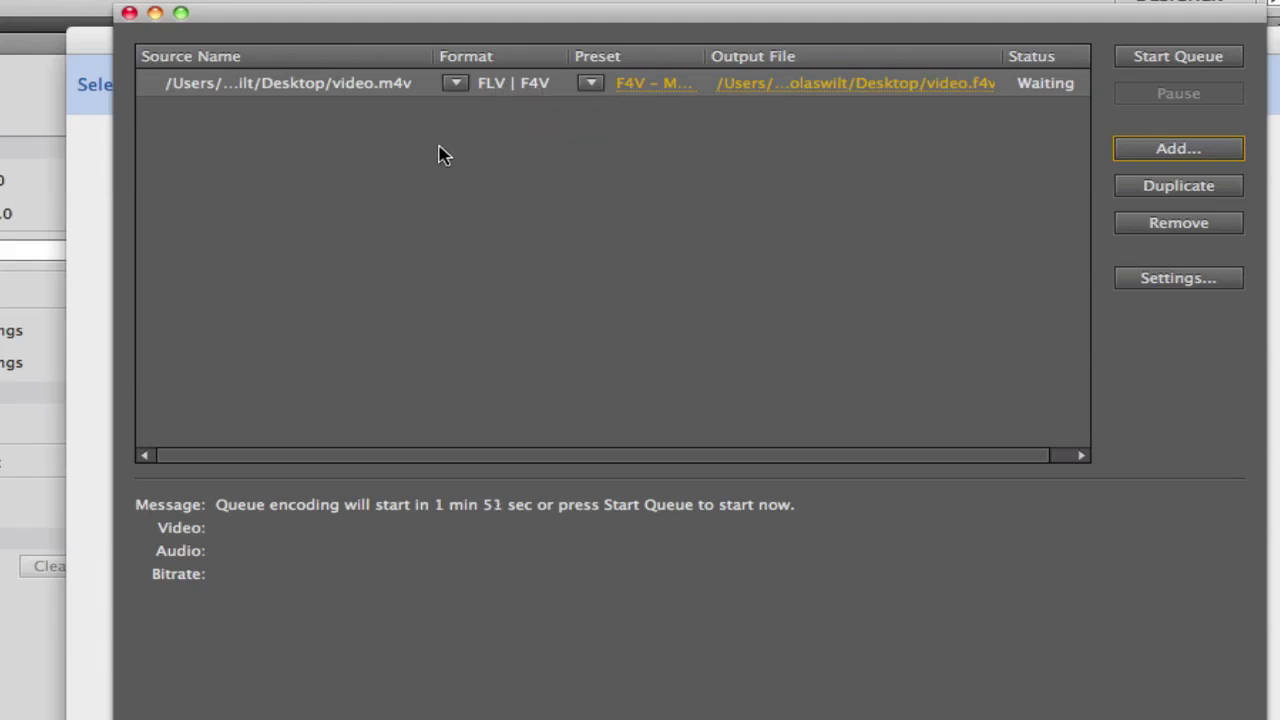
# Step: Review the queued video's export settings without changing them and encode it to video.f4v, closing the encoder when done
pyautogui.click(375, 84)
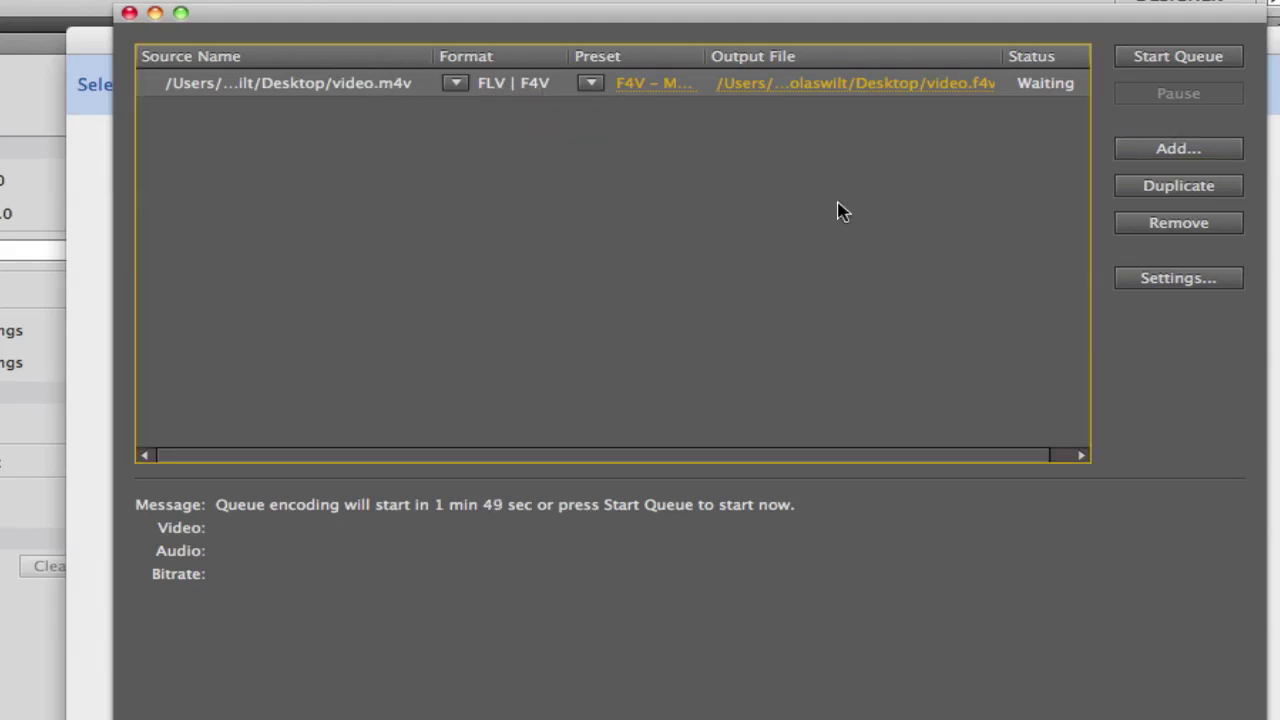
pyautogui.click(1155, 280)
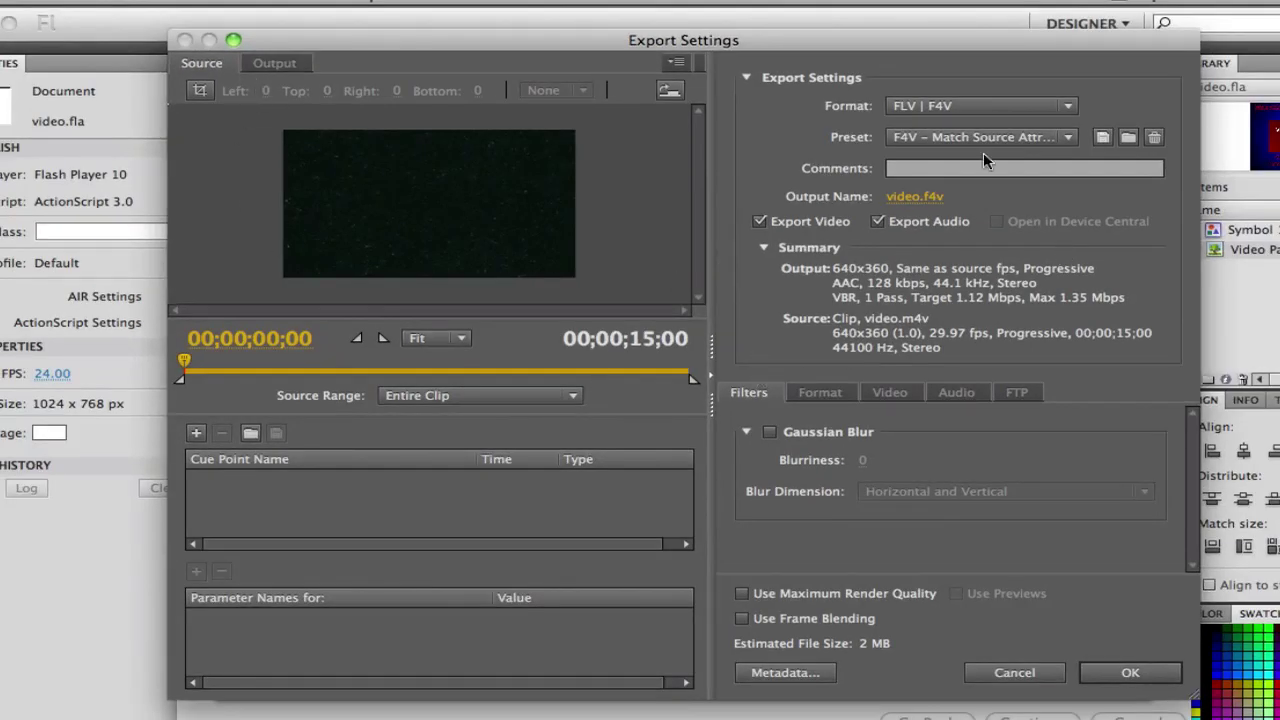
pyautogui.click(1012, 668)
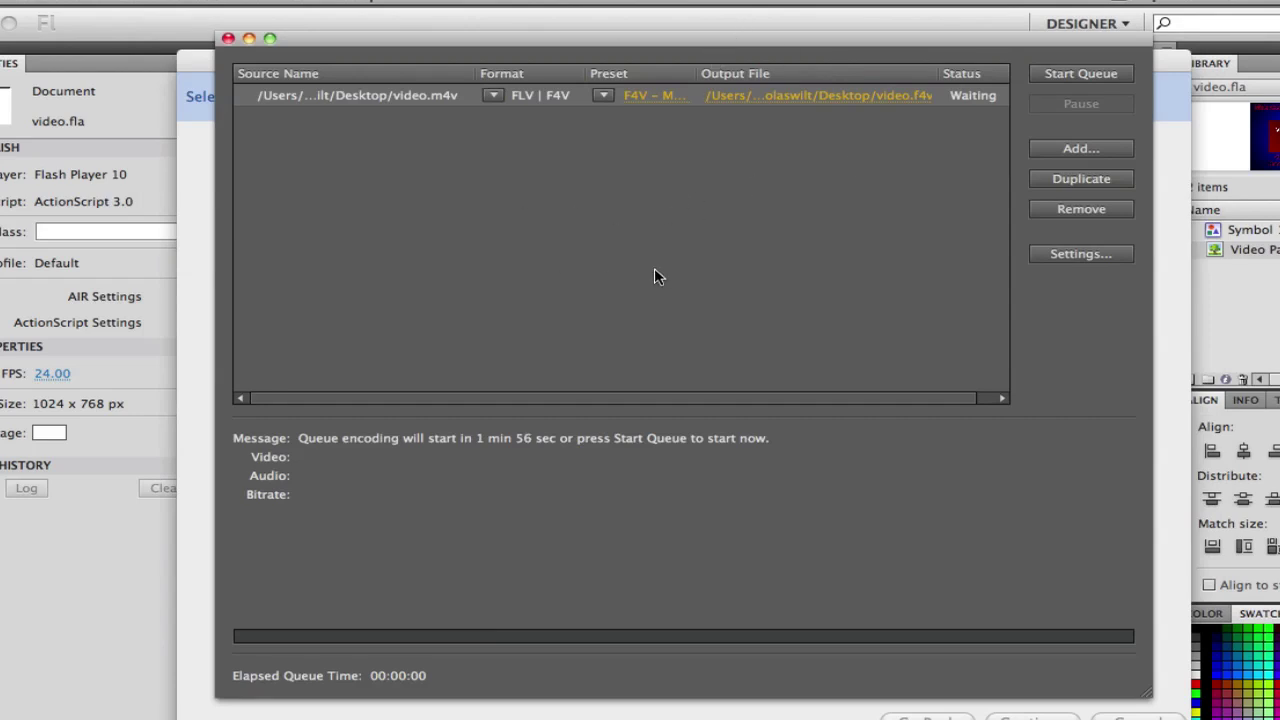
pyautogui.click(1065, 80)
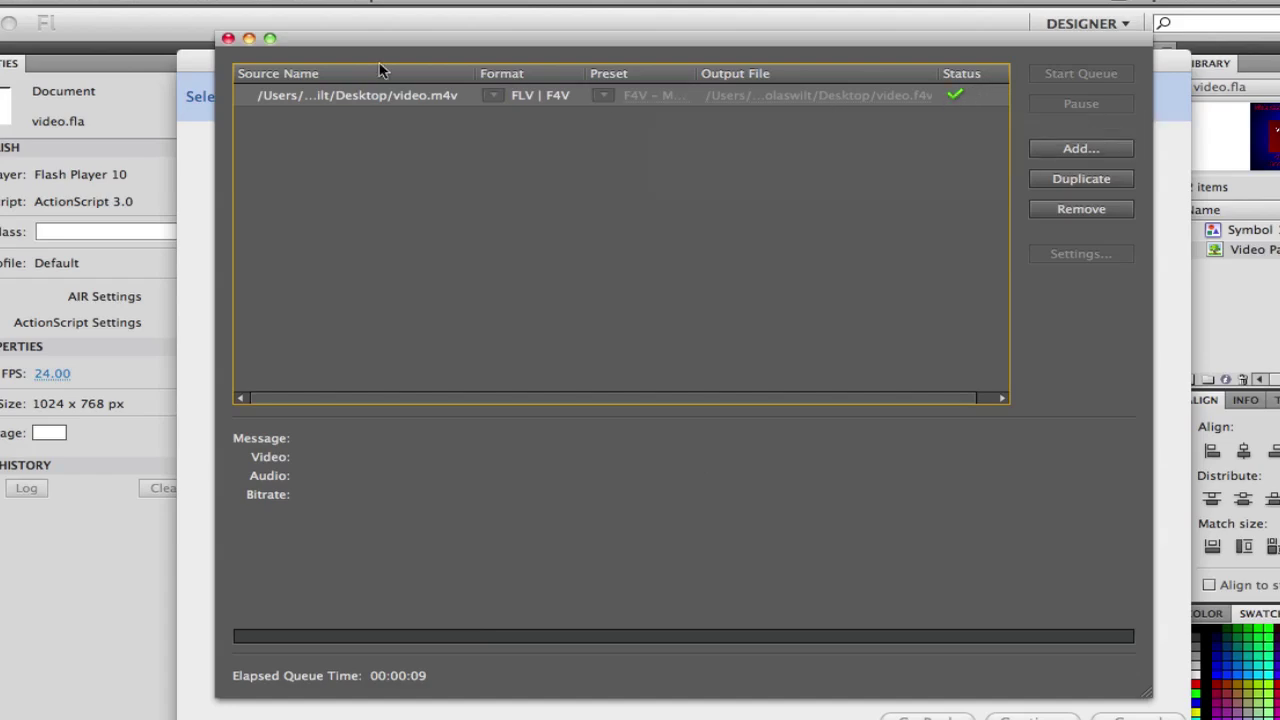
pyautogui.click(229, 40)
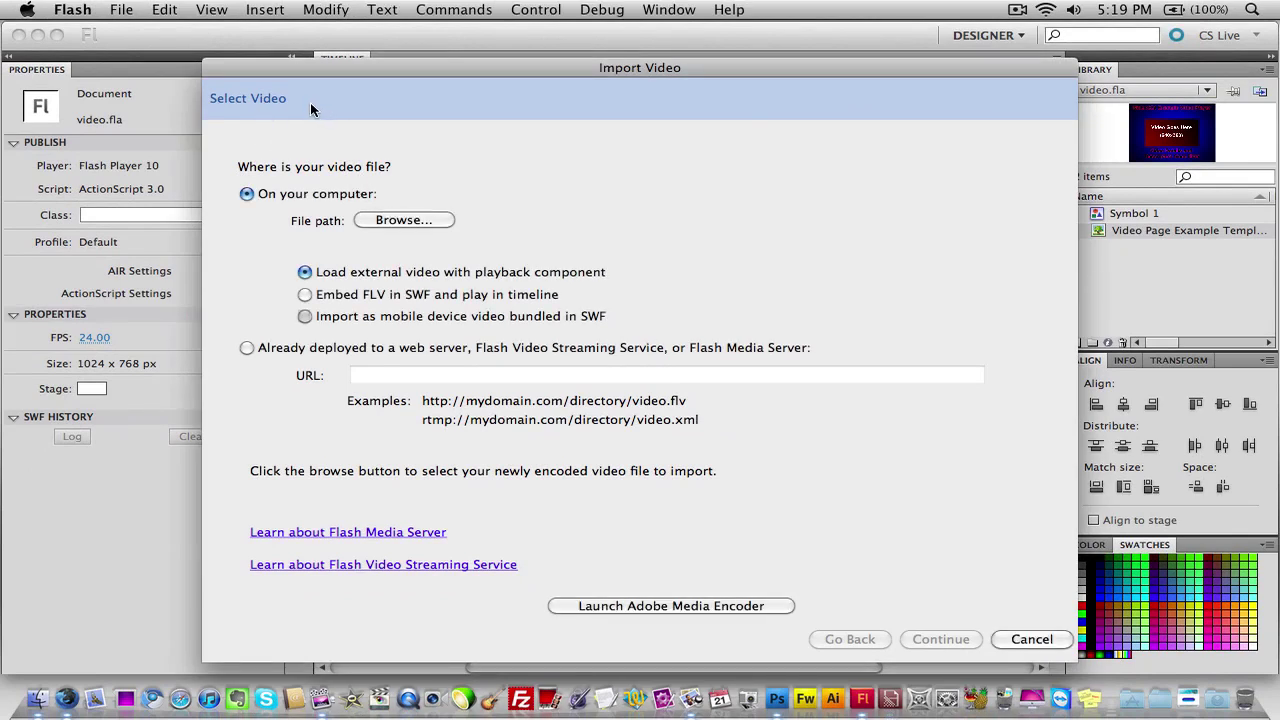
pyautogui.click(385, 221)
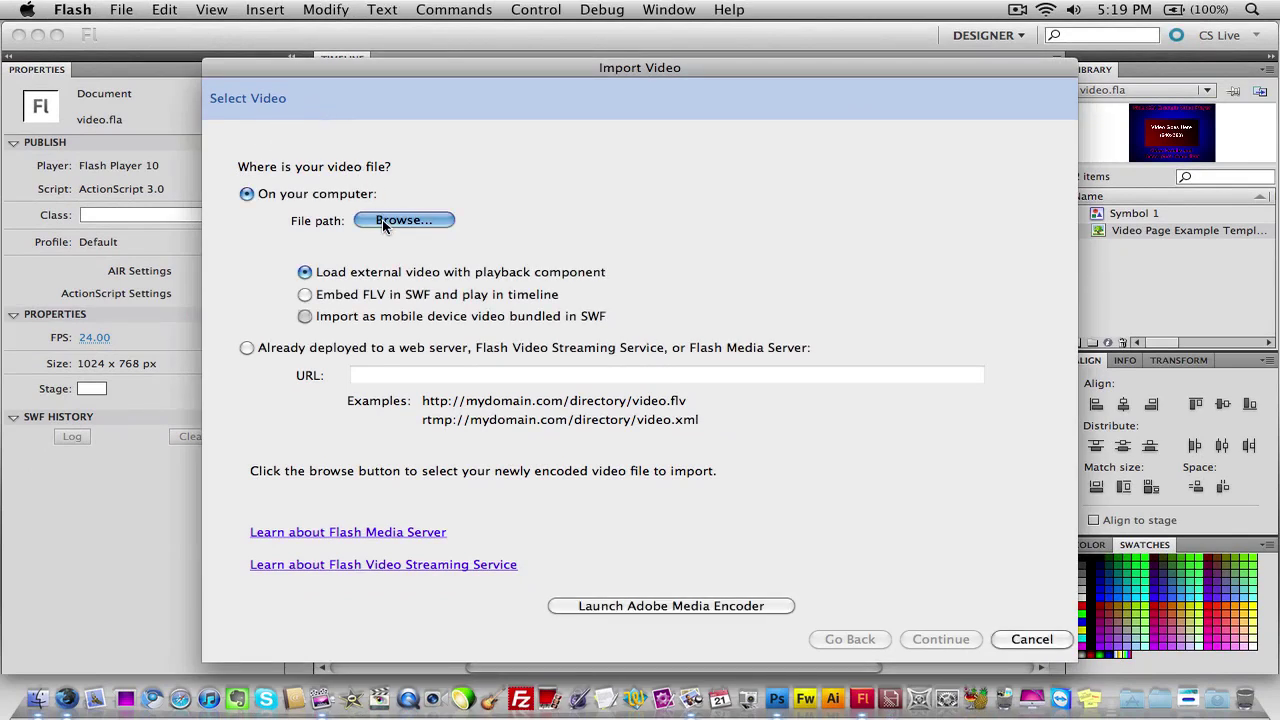
pyautogui.scroll(-1, 408, 233)
pyautogui.scroll(-5, 580, 275)
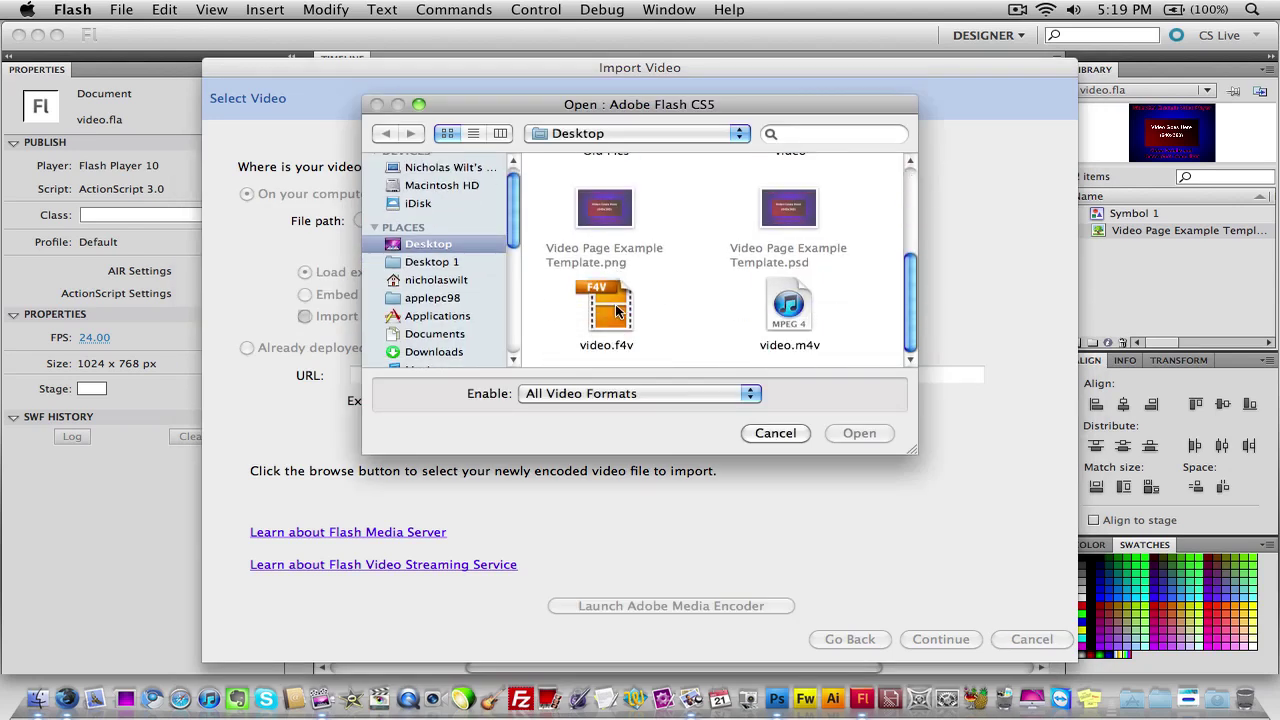
pyautogui.click(776, 433)
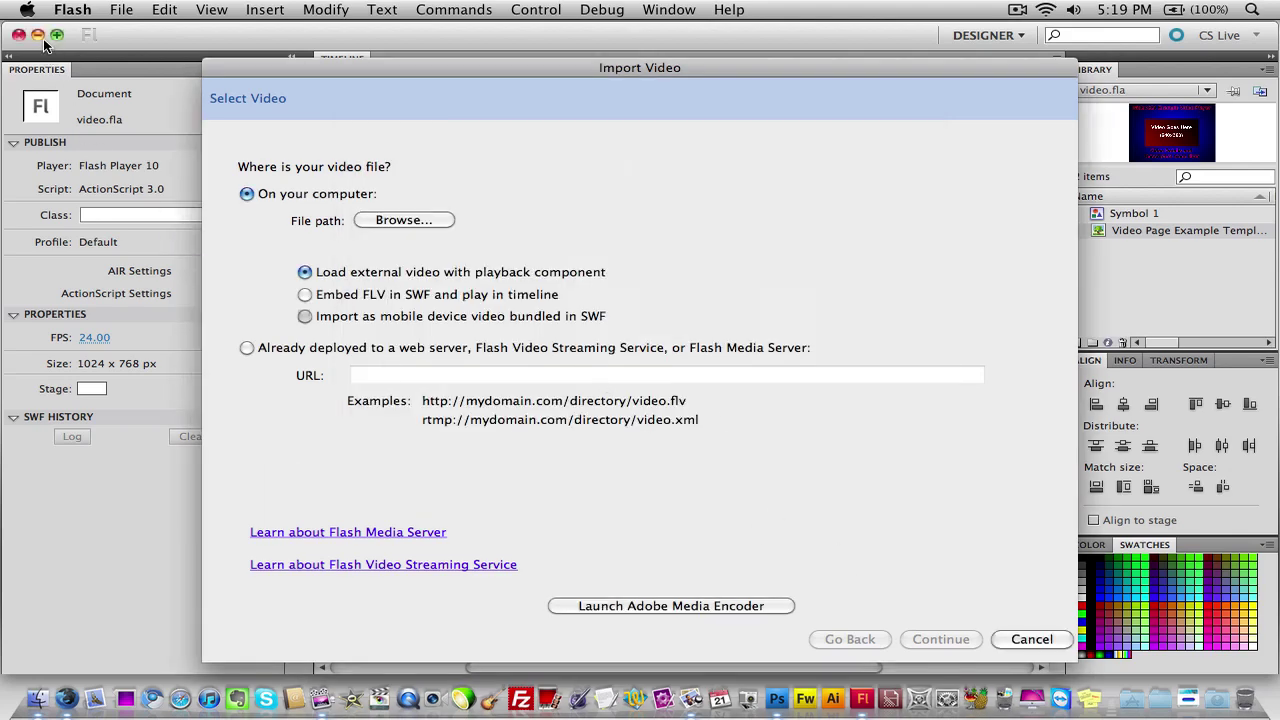
pyautogui.click(1031, 639)
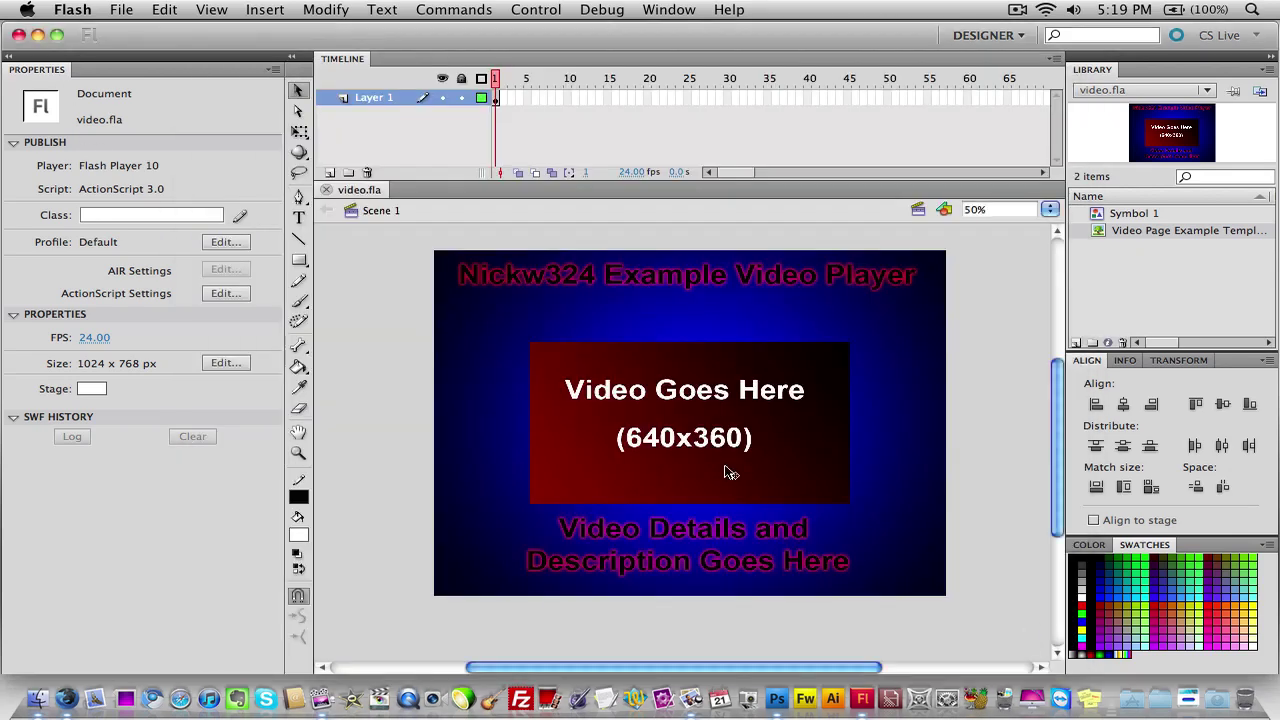
# Step: Leave Flash for the desktop and move the encoded video.f4v into the video folder
pyautogui.click(17, 35)
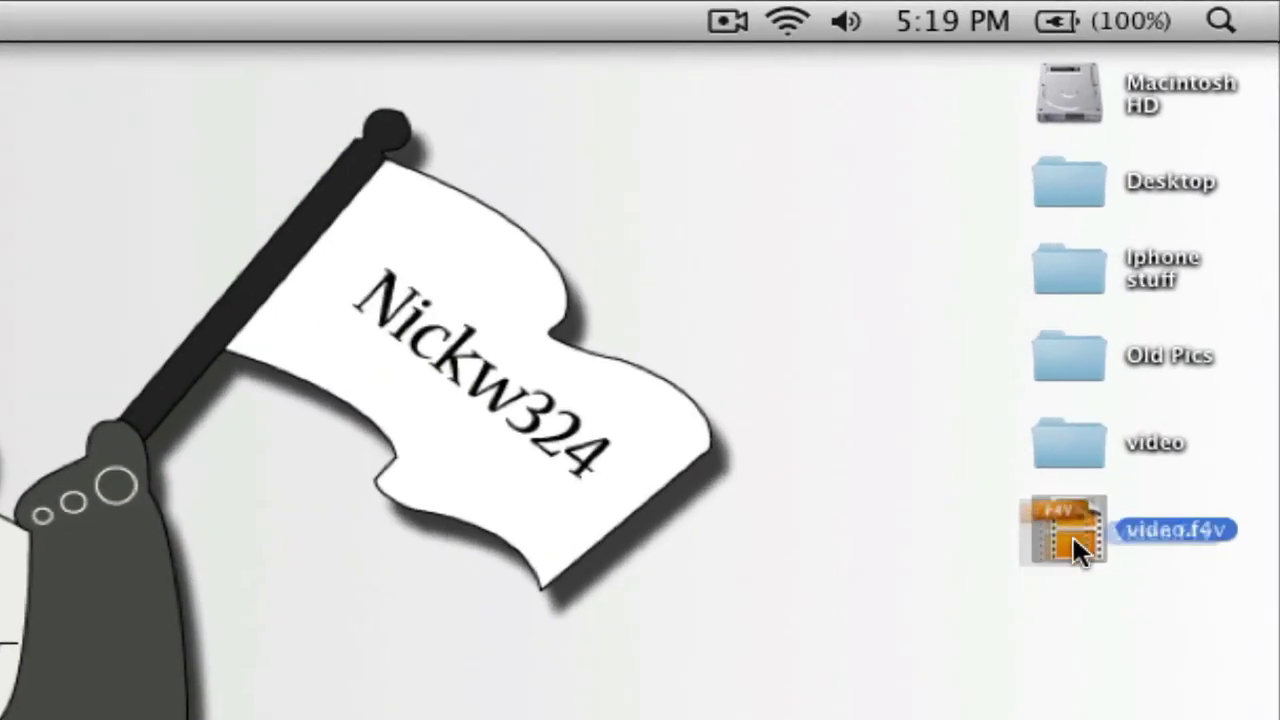
pyautogui.click(1182, 256)
pyautogui.moveTo(1068, 533); pyautogui.dragTo(1065, 445)
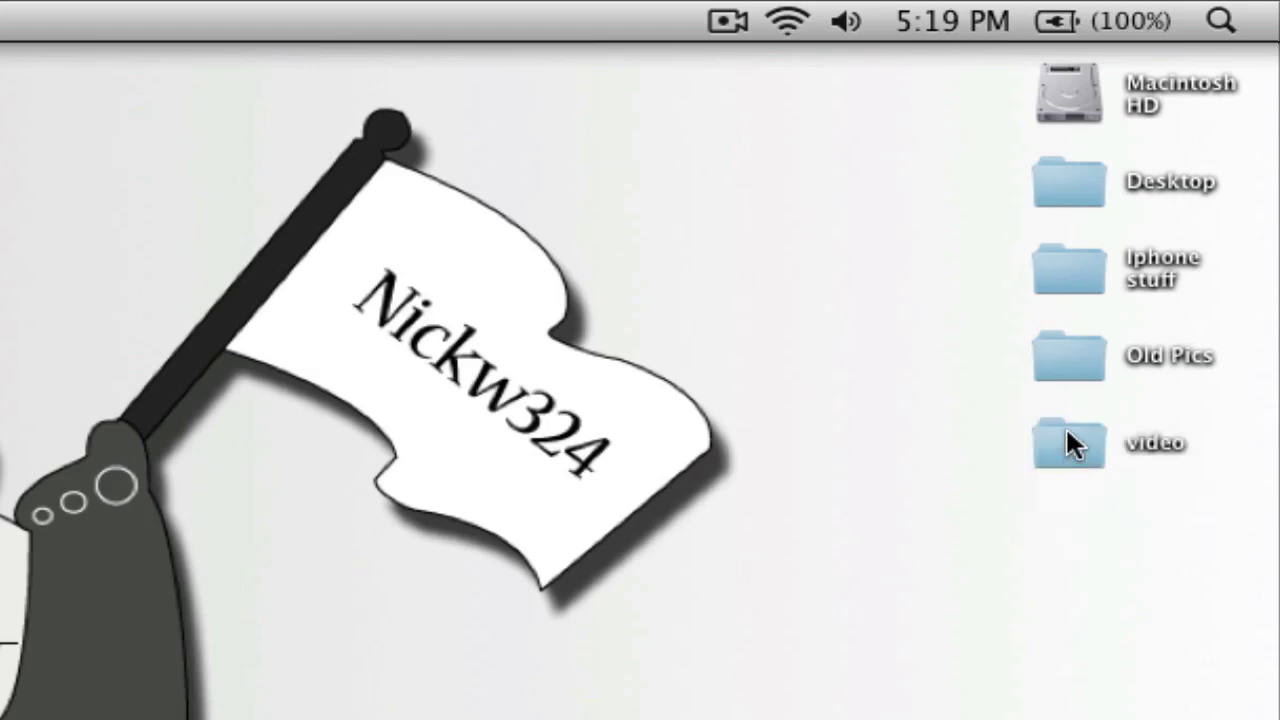
# Step: Open the video folder, check that it holds both video.f4v and video.fla, and close it
pyautogui.doubleClick(1066, 444)
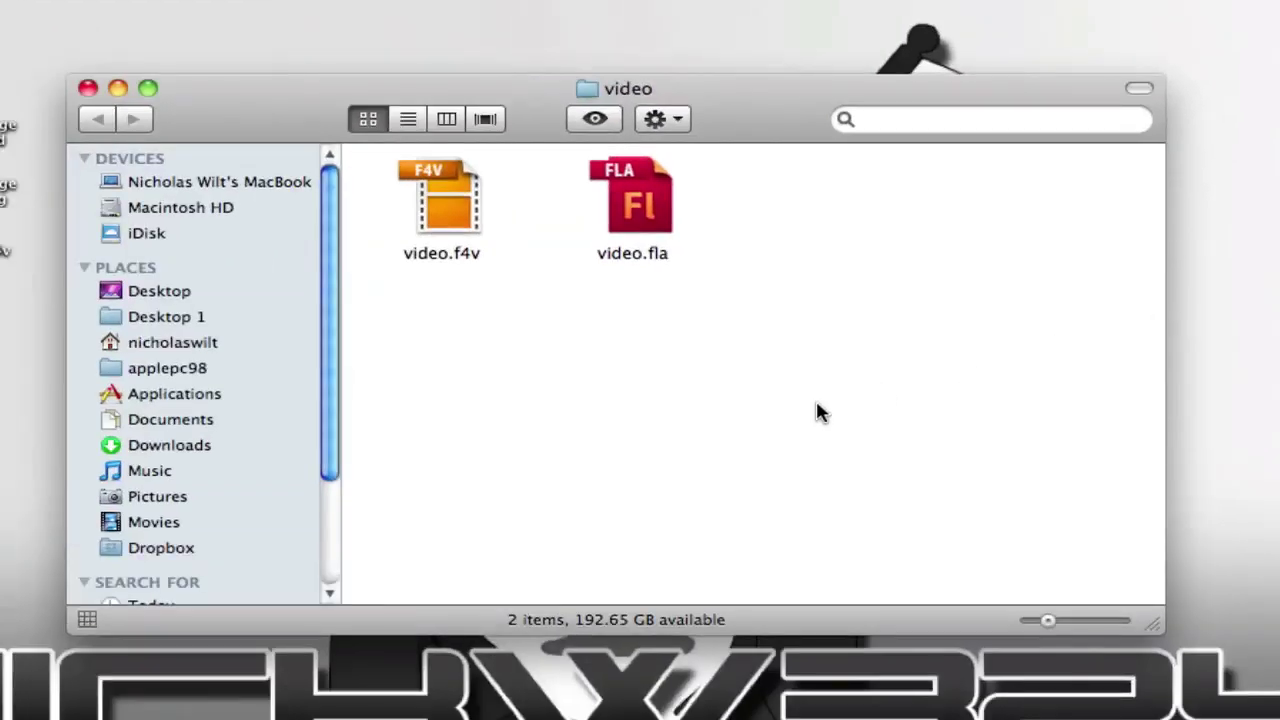
pyautogui.click(405, 183)
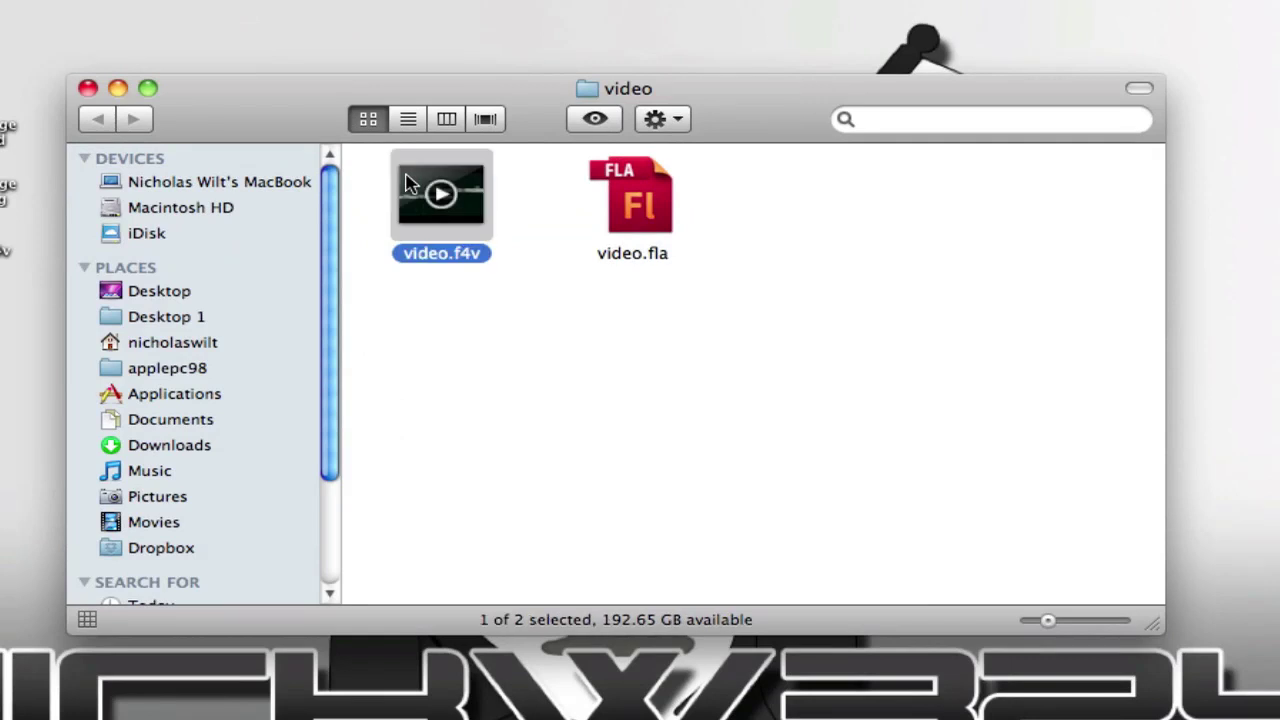
pyautogui.click(496, 356)
pyautogui.click(643, 220)
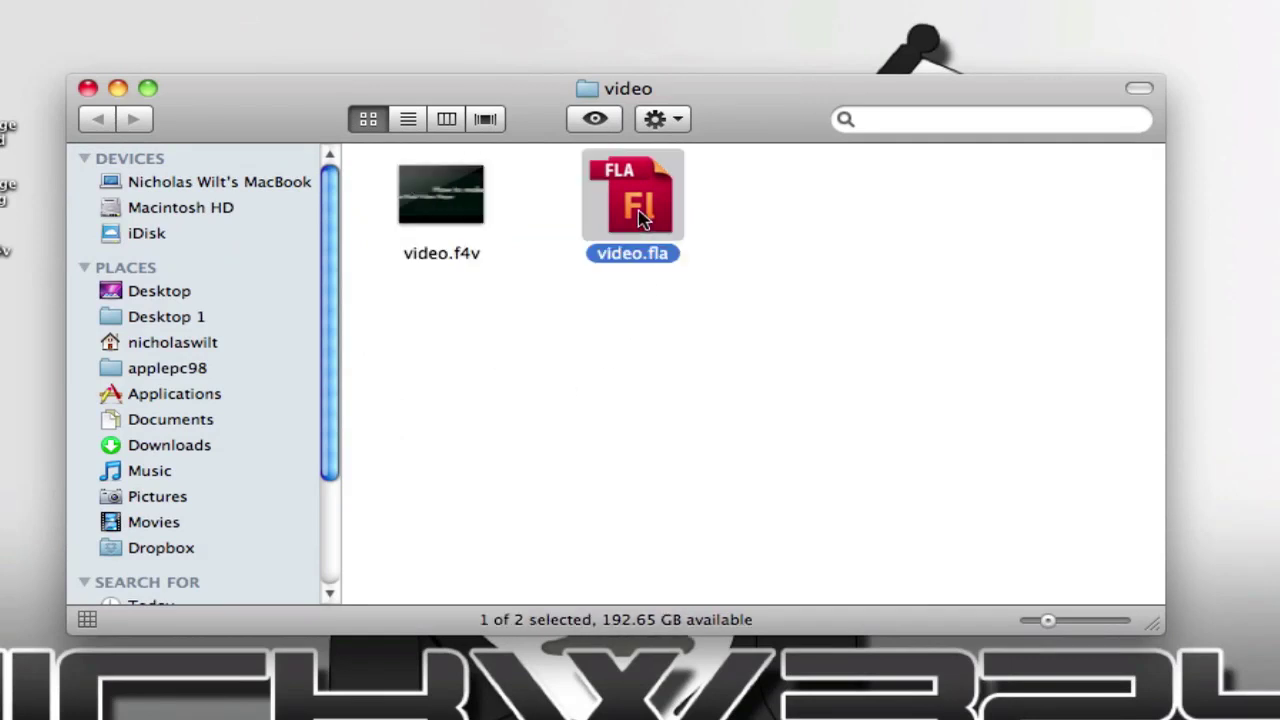
pyautogui.click(552, 300)
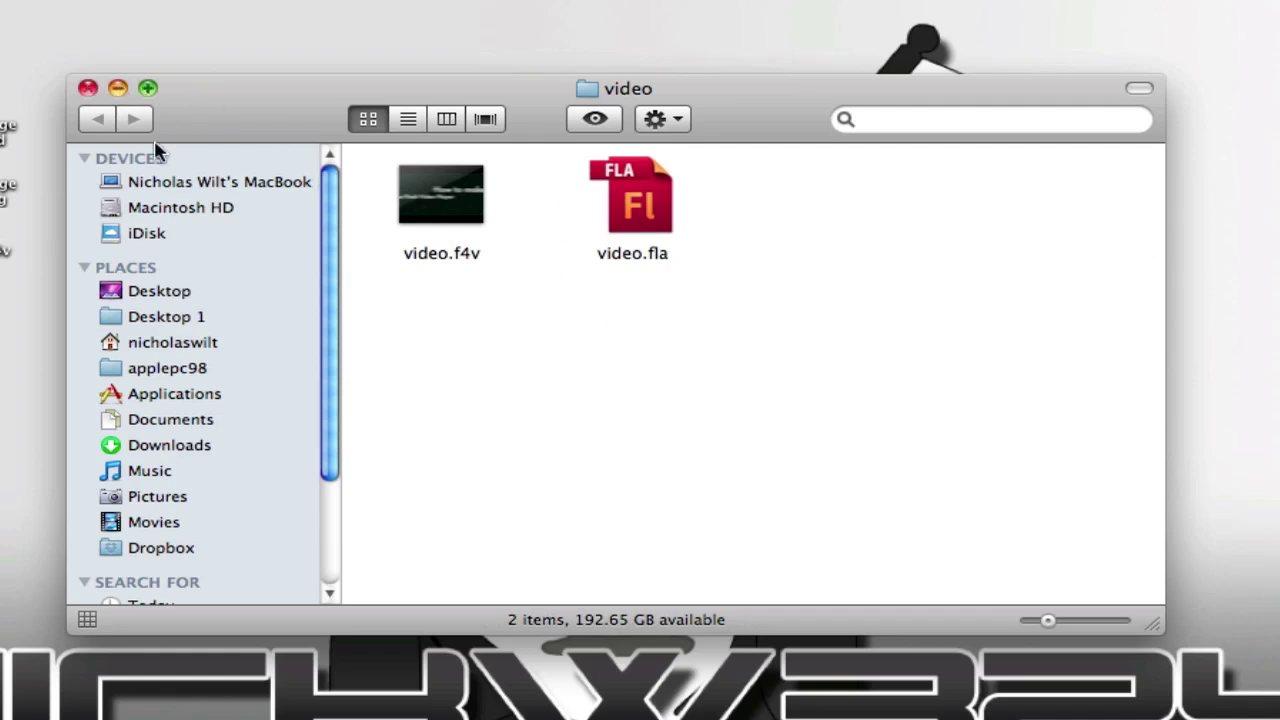
pyautogui.click(446, 259)
pyautogui.click(430, 250)
pyautogui.click(88, 88)
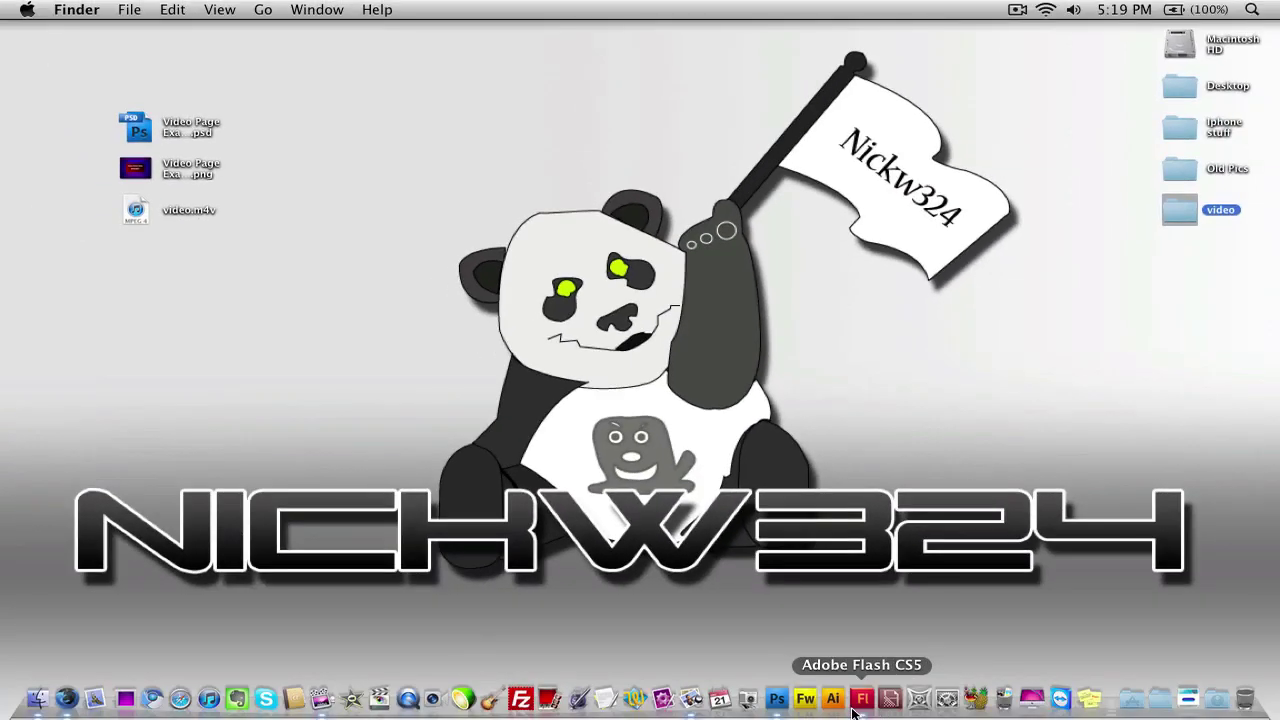
# Step: Switch back to Flash and start a video import using video.f4v from the video folder, continuing to the skin settings
pyautogui.click(860, 699)
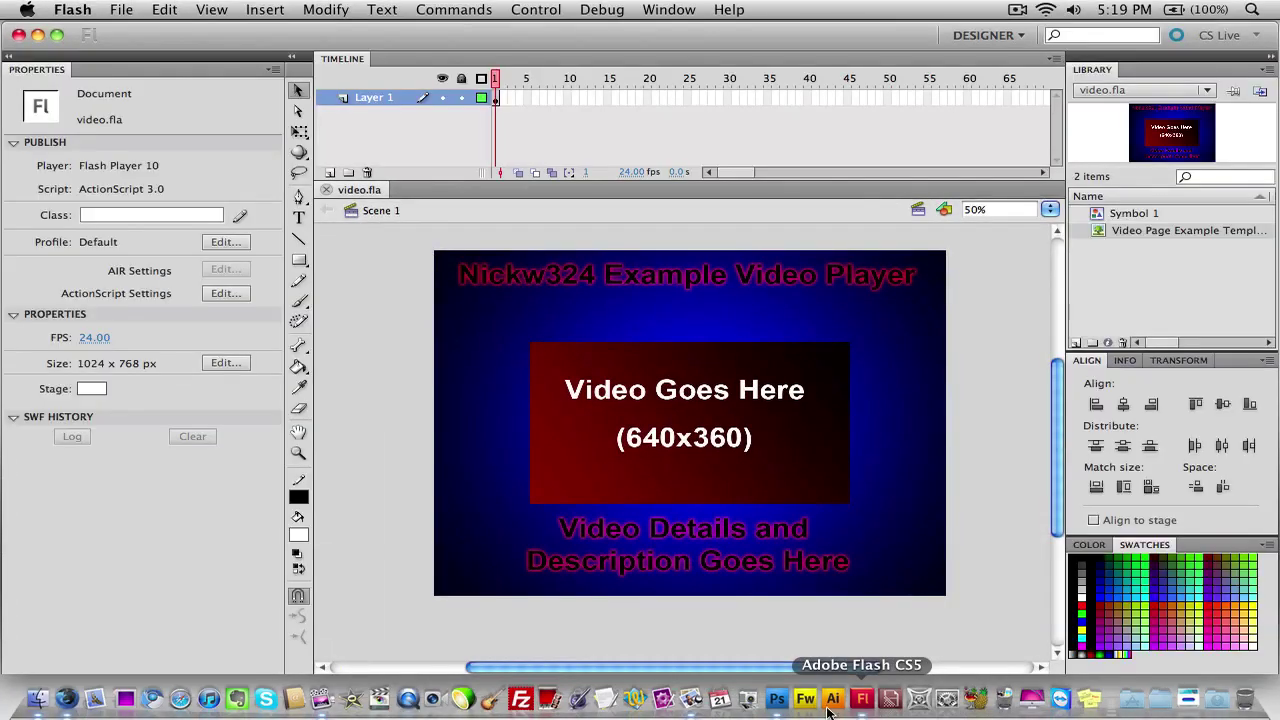
pyautogui.click(121, 9)
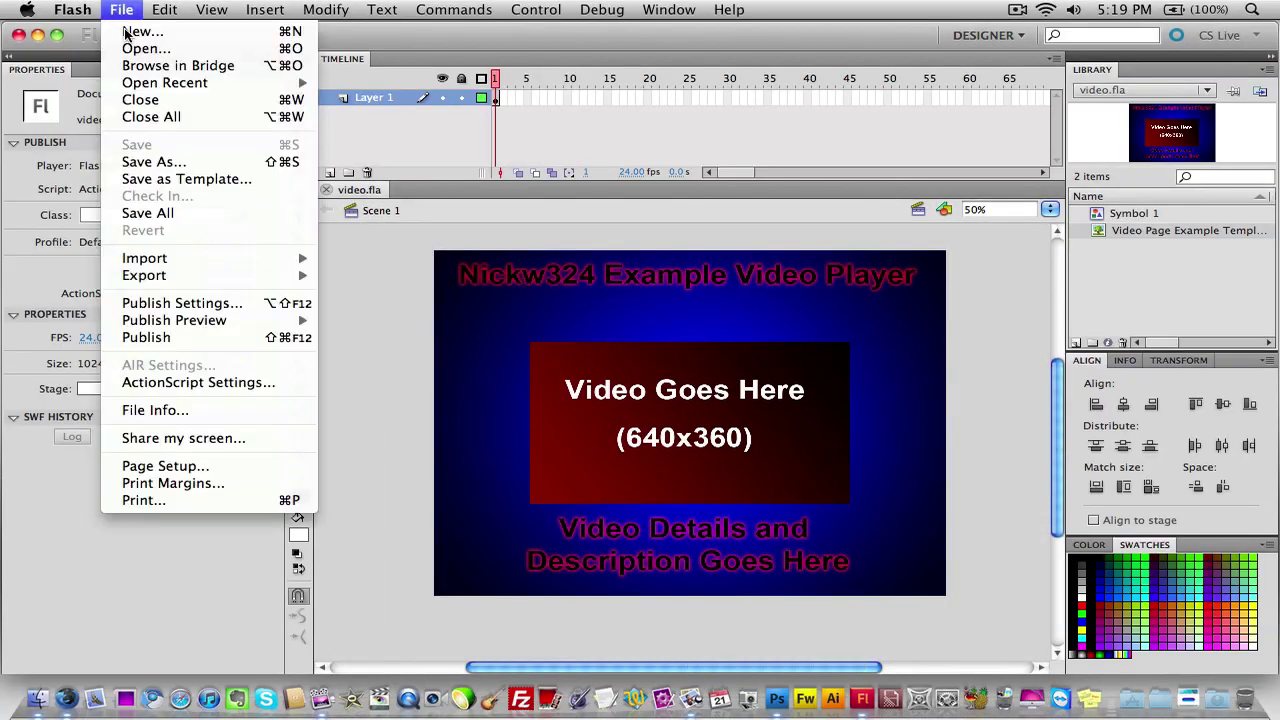
pyautogui.moveTo(165, 259)
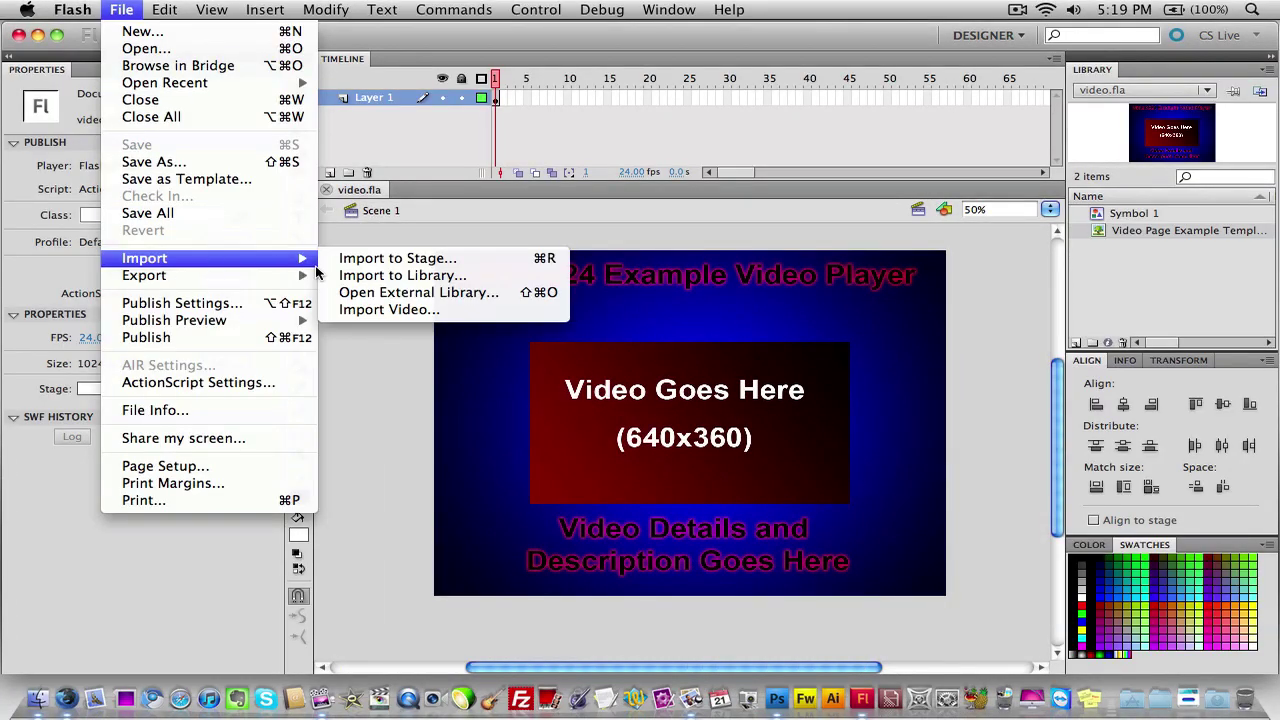
pyautogui.click(350, 309)
pyautogui.click(418, 220)
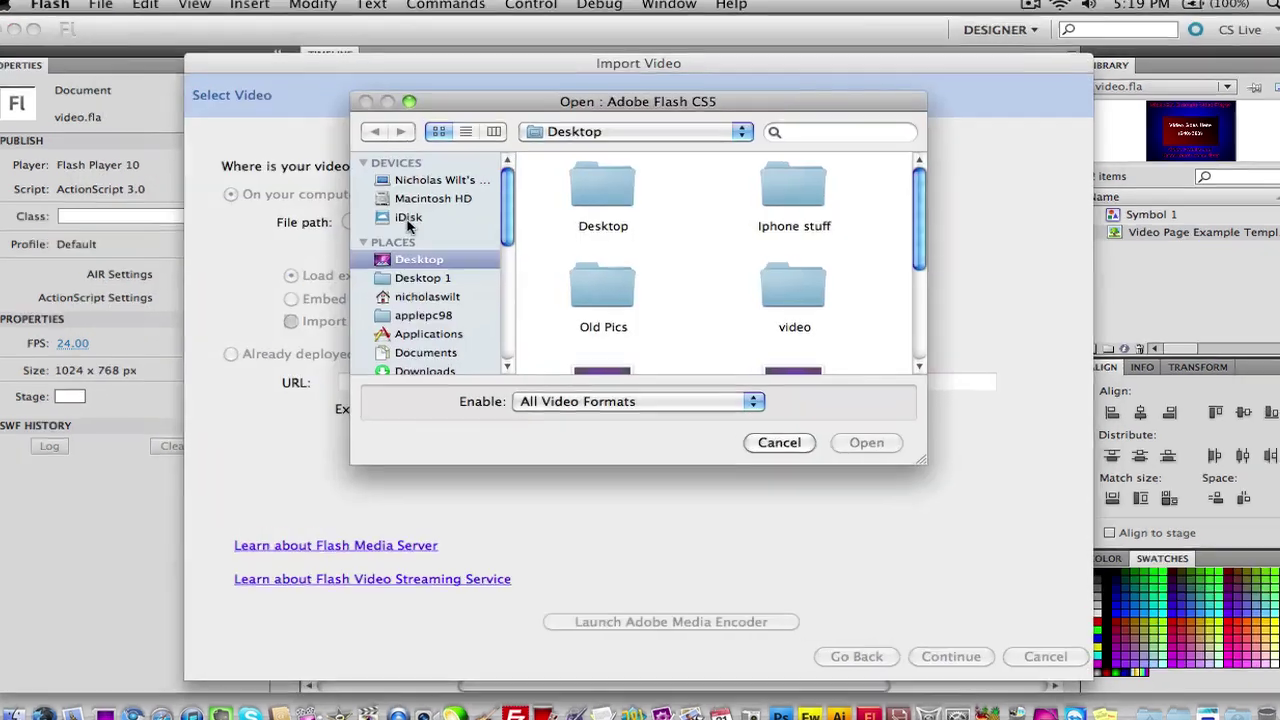
pyautogui.doubleClick(885, 290)
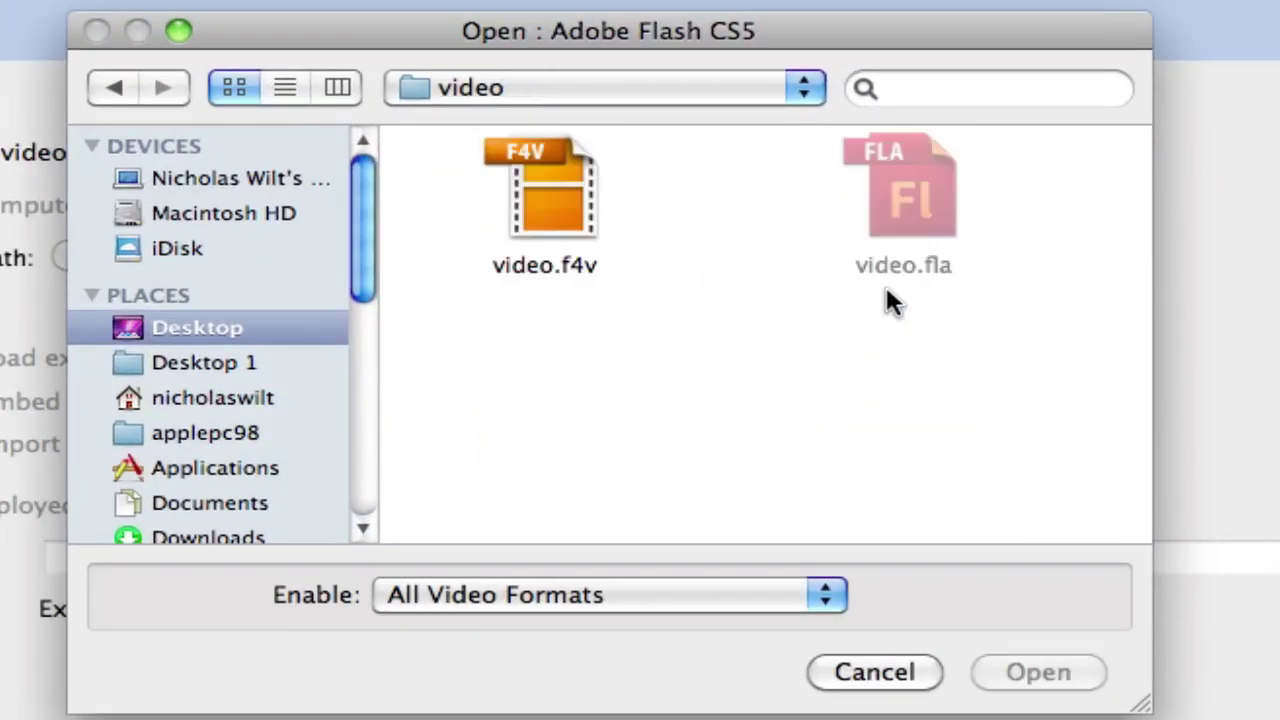
pyautogui.click(566, 212)
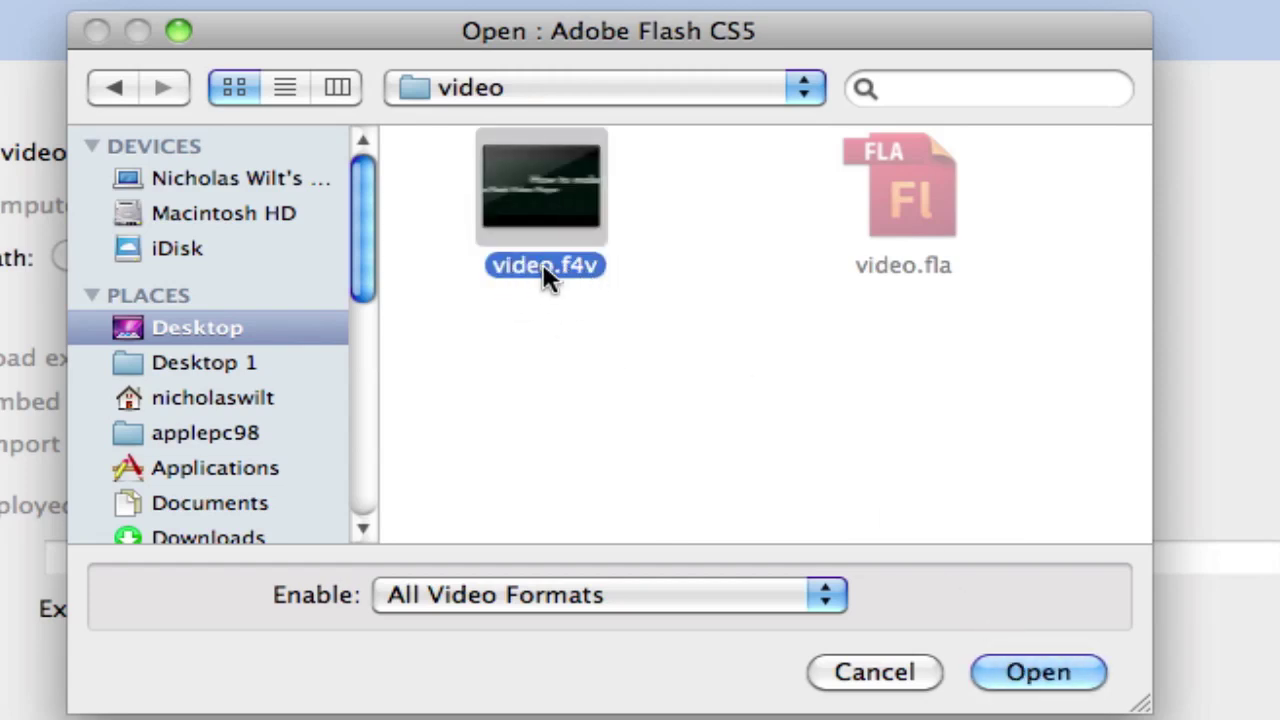
pyautogui.click(1014, 671)
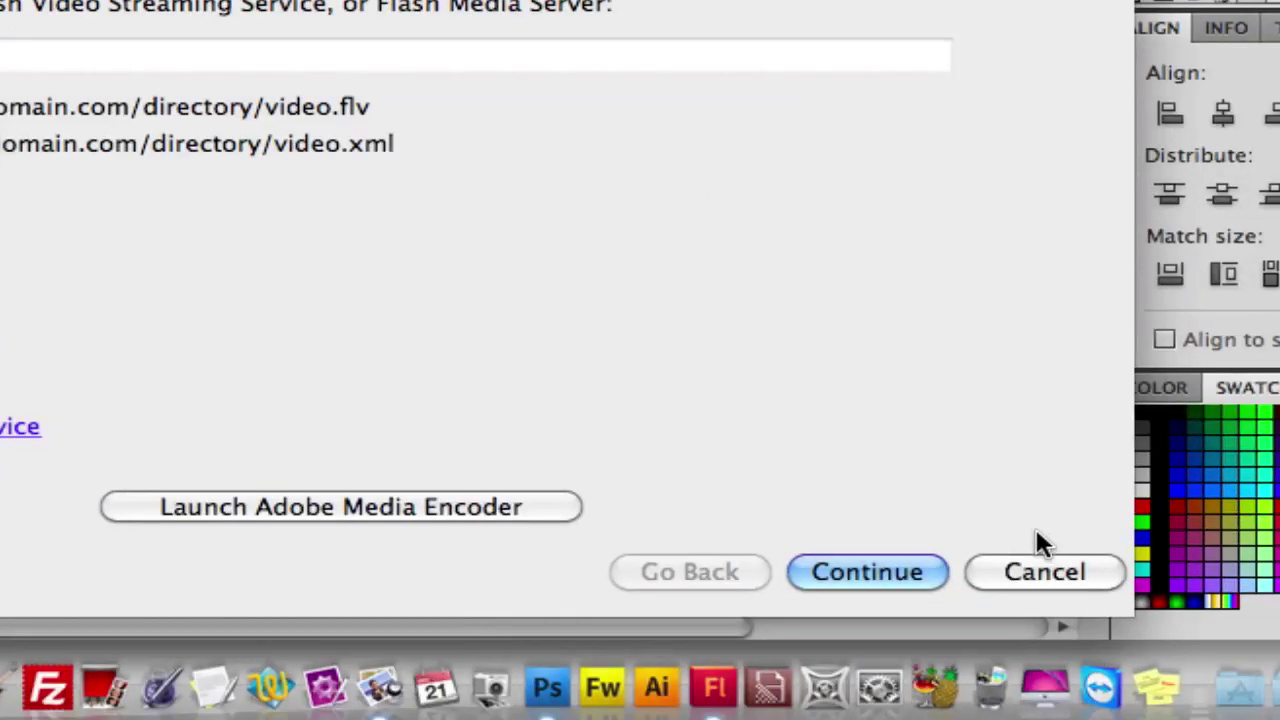
pyautogui.click(912, 572)
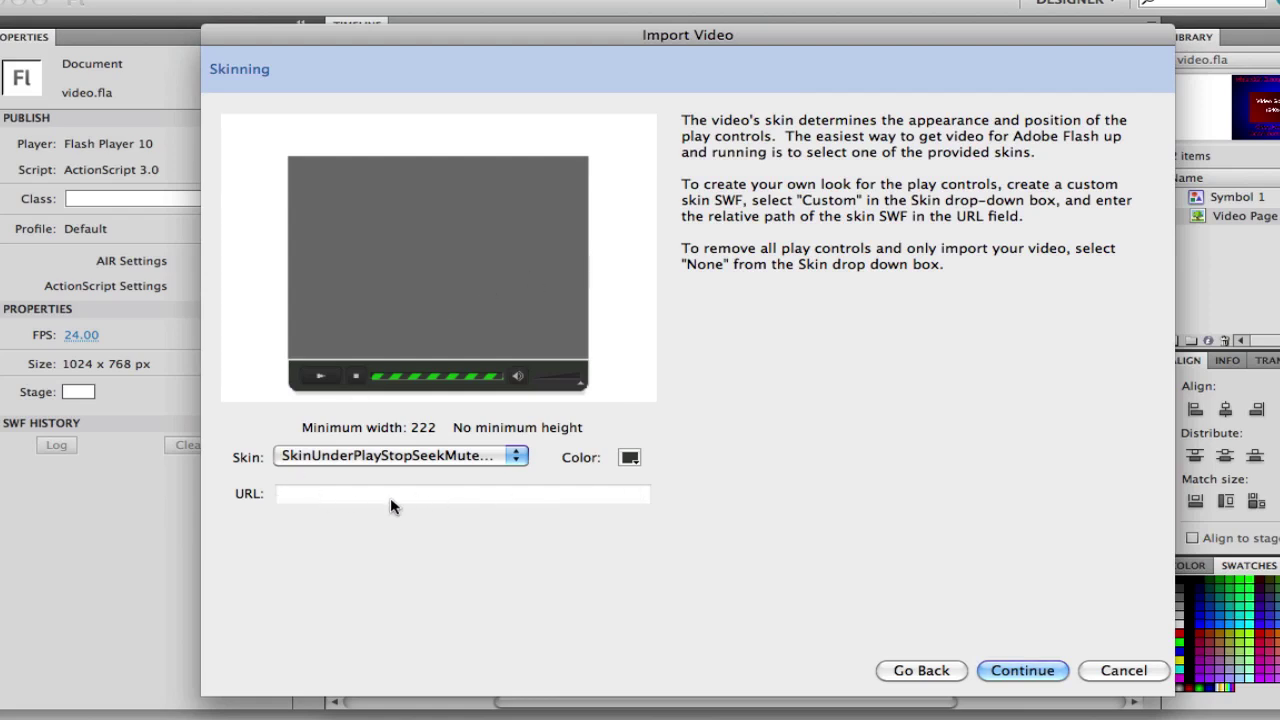
# Step: Keep the SkinUnderPlayStopSeekMuteVol.swf skin with colour #333333 and finish importing the video
pyautogui.click(288, 463)
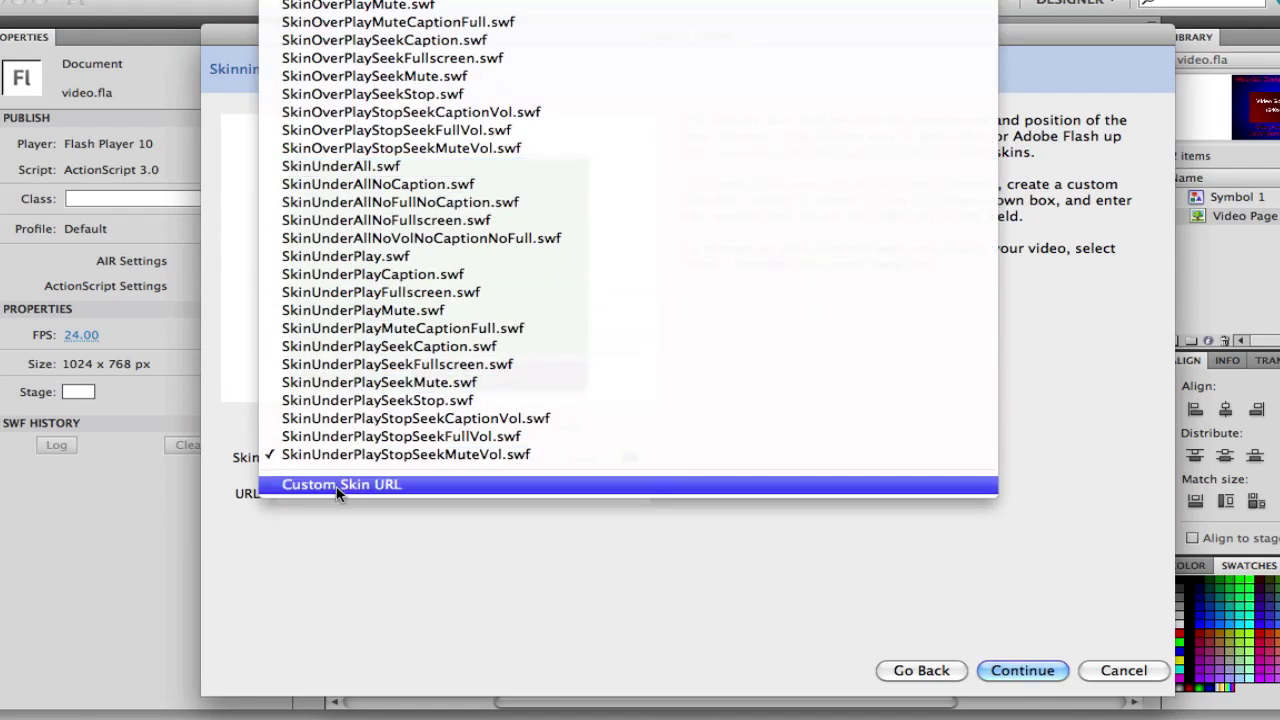
pyautogui.click(381, 500)
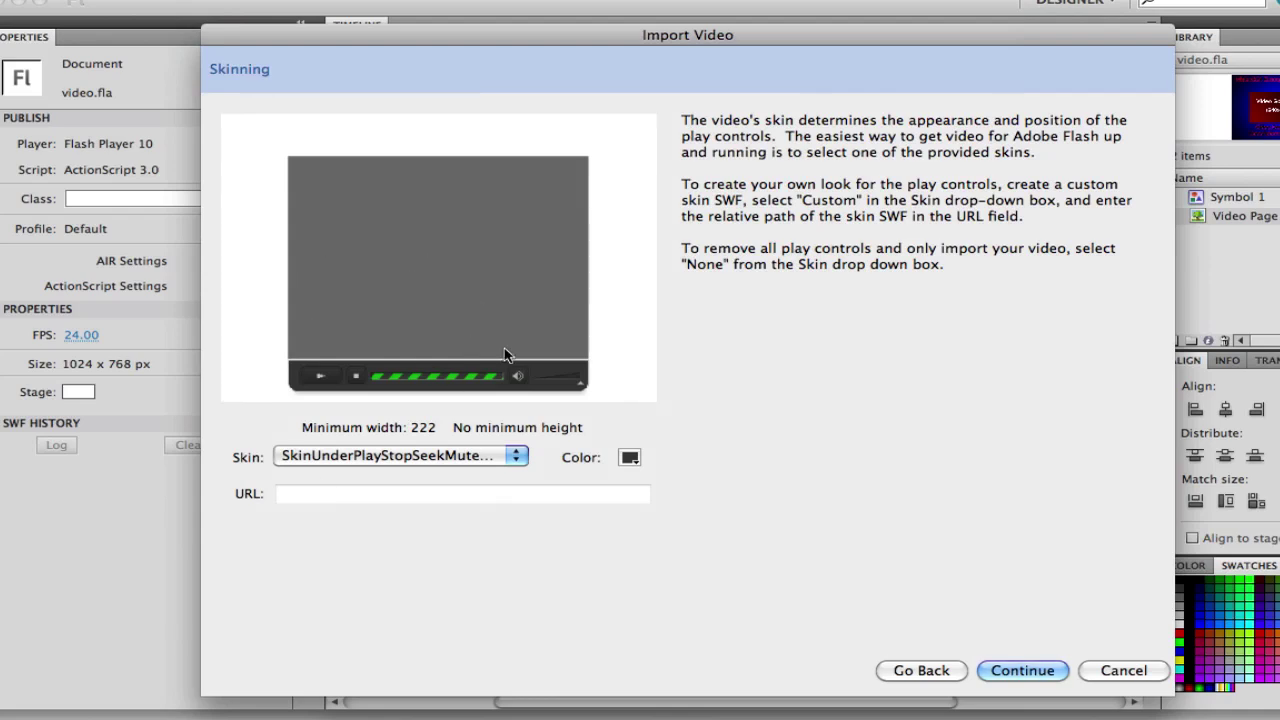
pyautogui.click(629, 458)
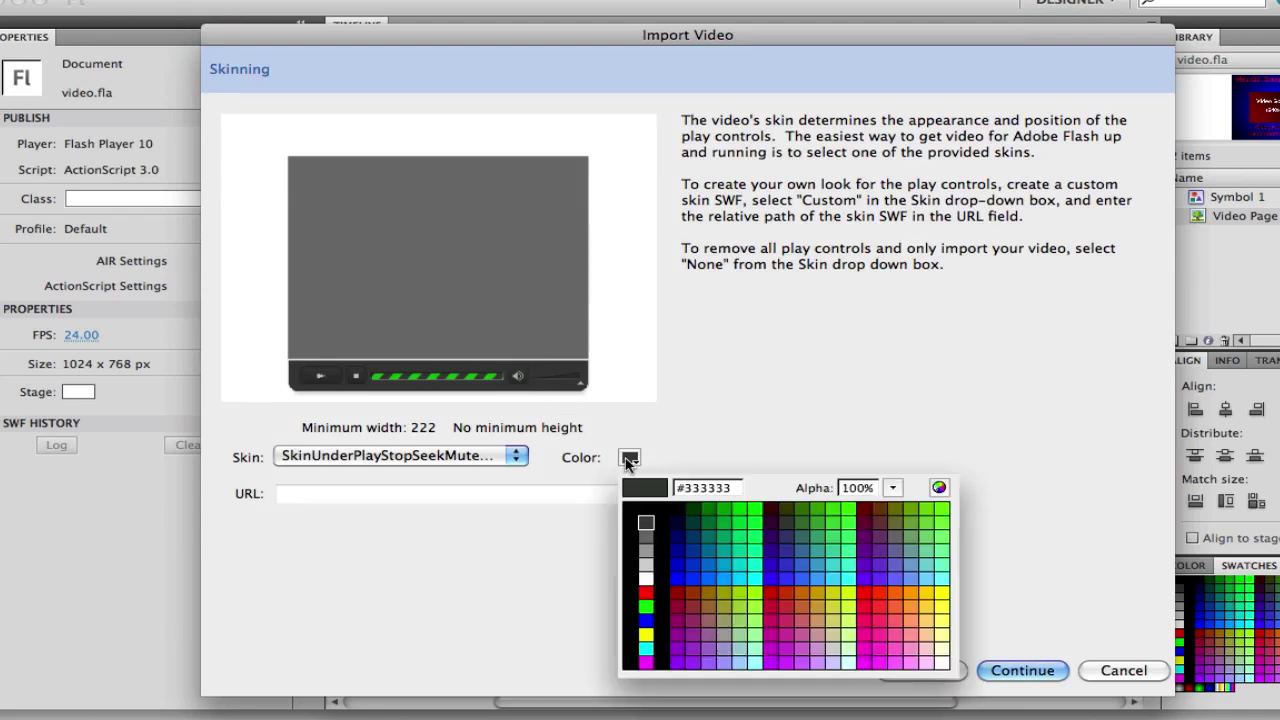
pyautogui.click(648, 519)
pyautogui.click(1022, 670)
pyautogui.click(1034, 670)
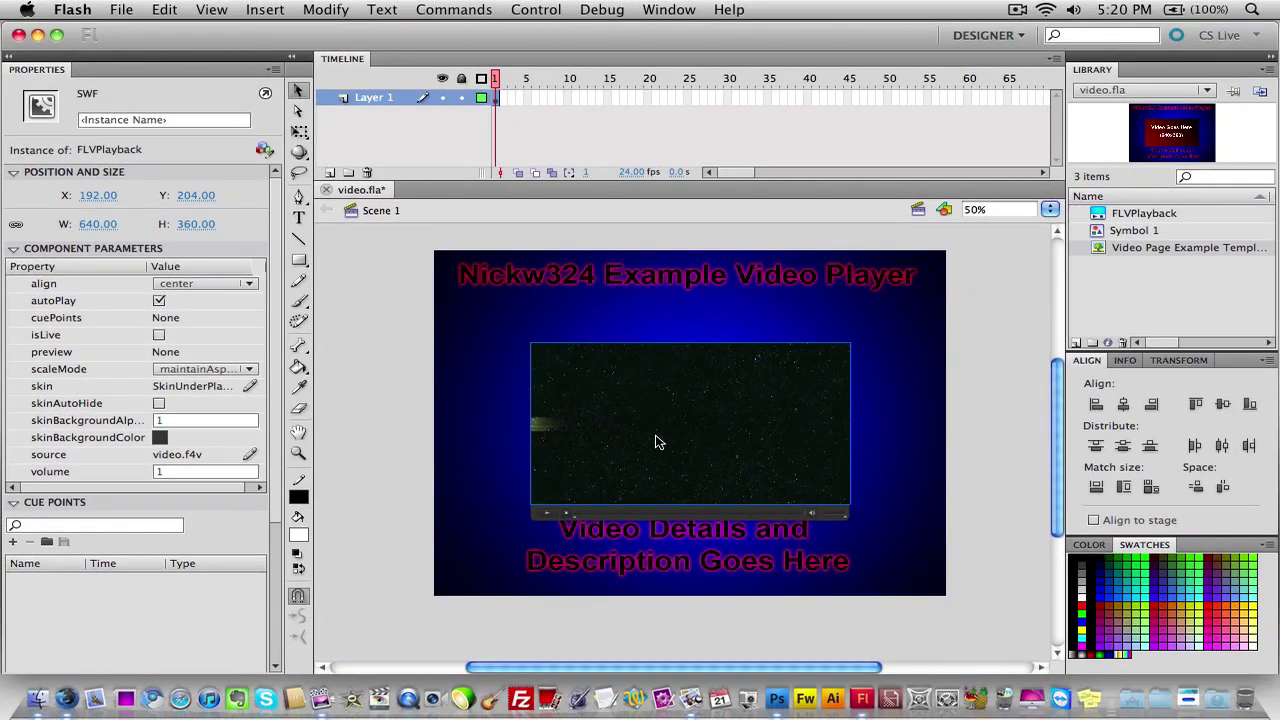
# Step: Move the video player up over the placeholder to about Y 180 so its controls clear the description text, and deselect it
pyautogui.moveTo(658, 442); pyautogui.dragTo(665, 432)
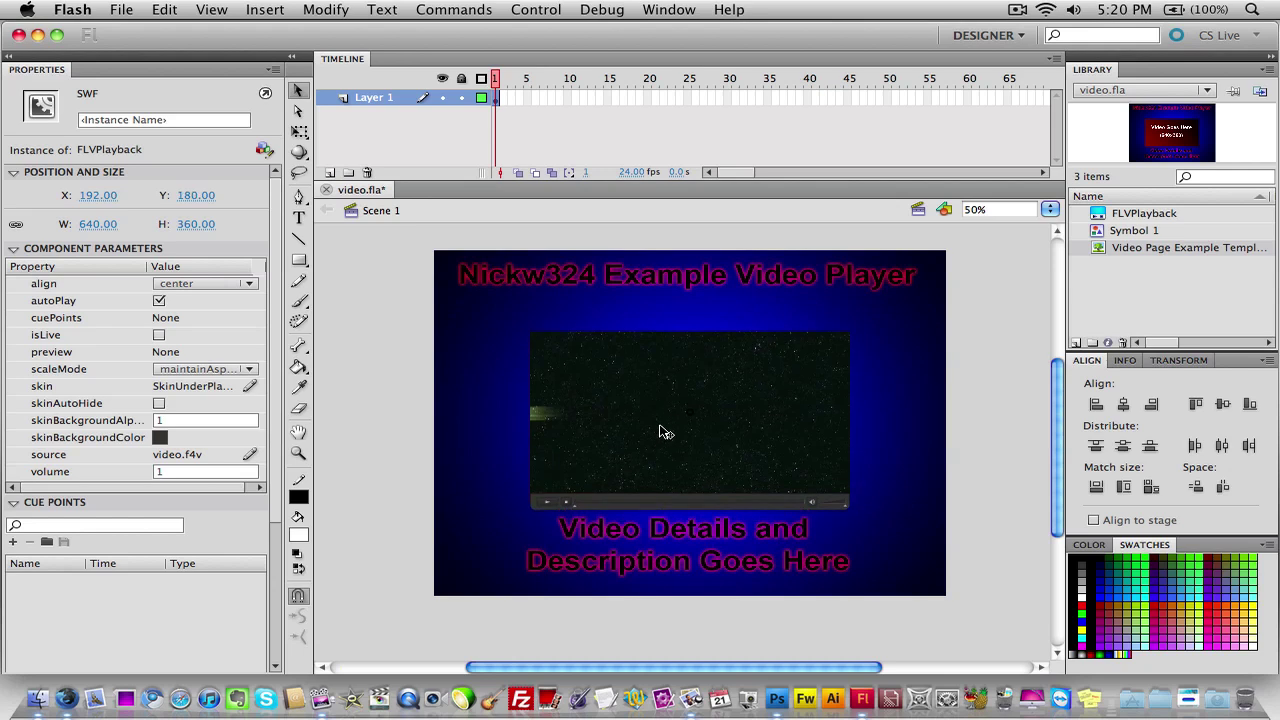
pyautogui.moveTo(656, 432); pyautogui.dragTo(655, 429)
pyautogui.click(1006, 428)
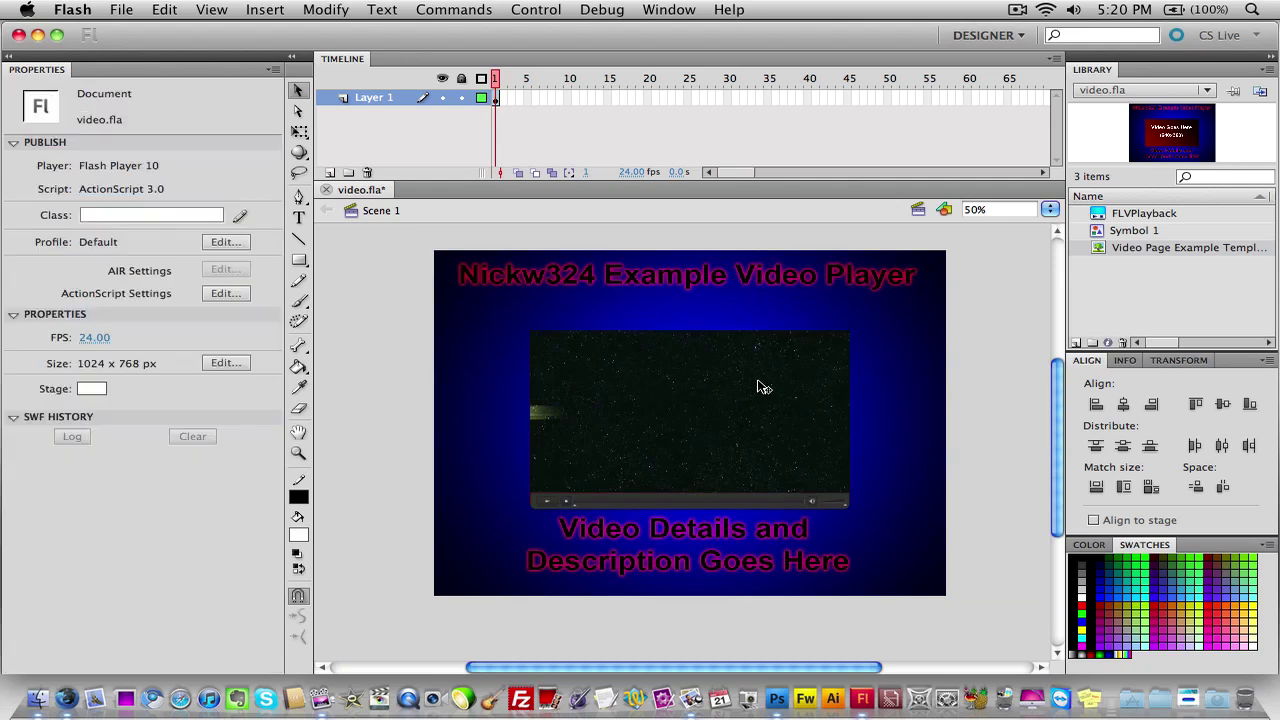
pyautogui.click(763, 387)
pyautogui.click(491, 392)
pyautogui.moveTo(603, 391); pyautogui.dragTo(617, 414)
pyautogui.click(985, 385)
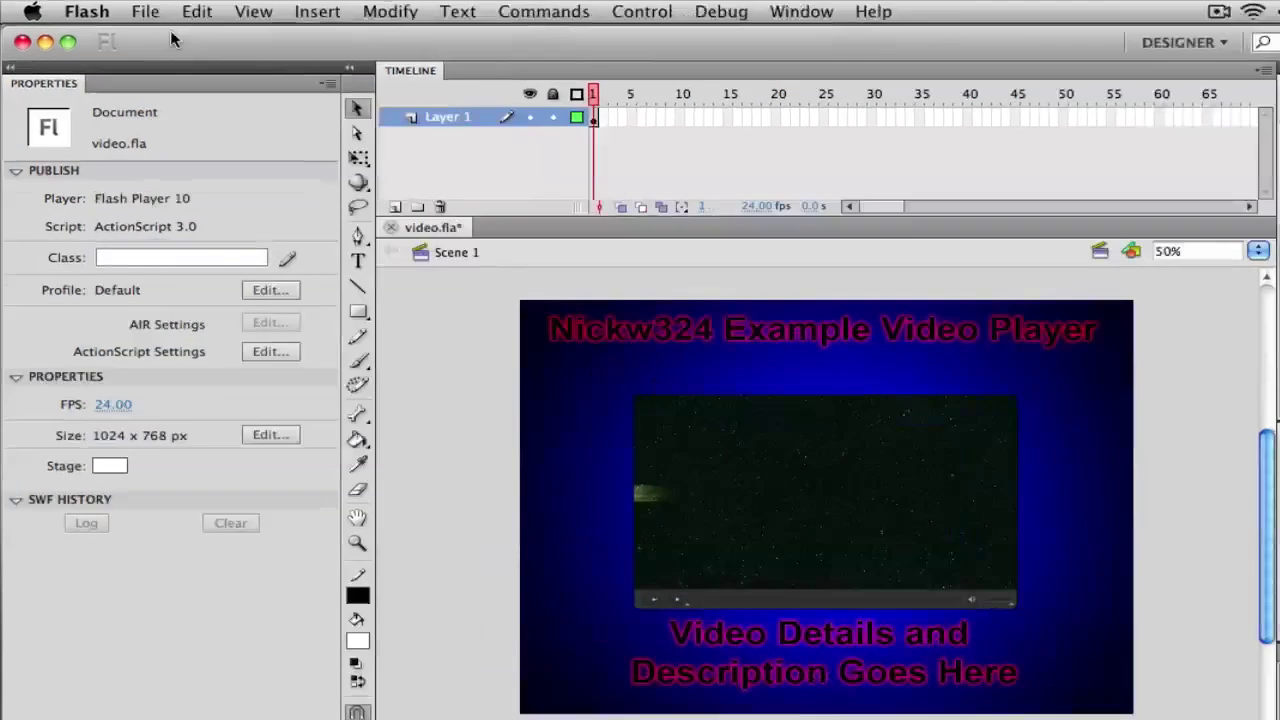
# Step: Publish the video.fla document to its SWF and HTML files
pyautogui.click(121, 9)
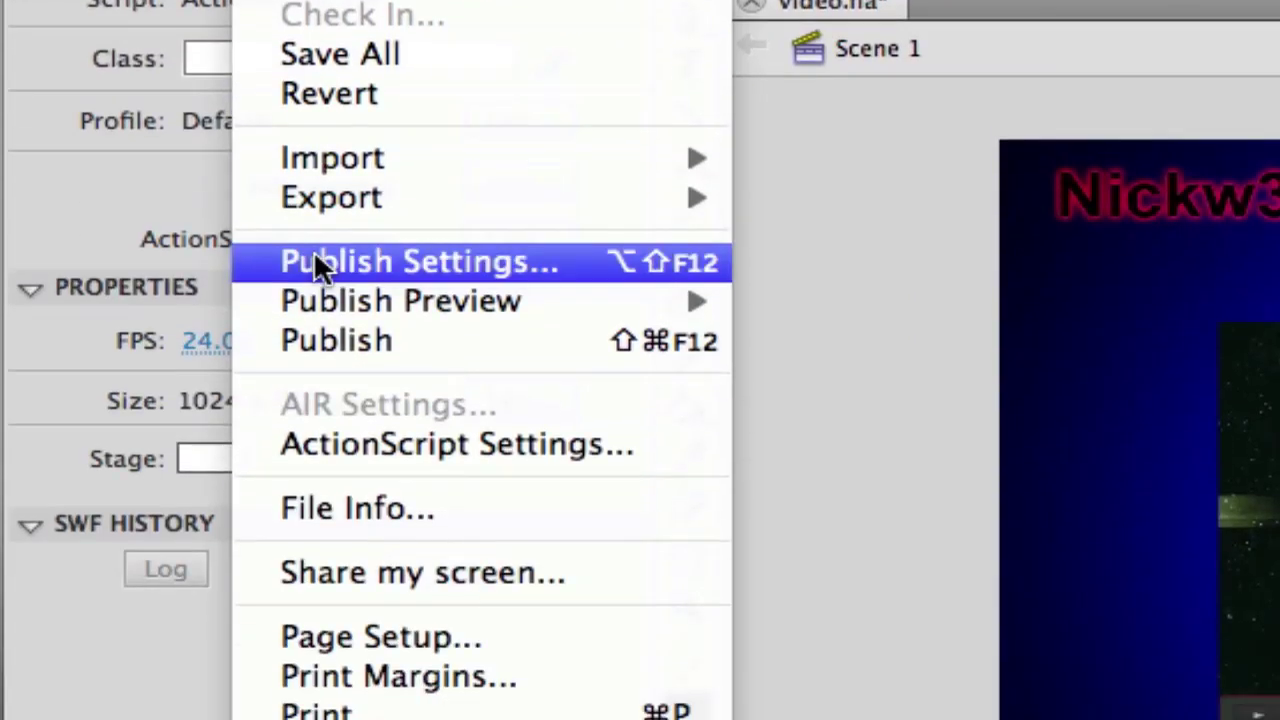
pyautogui.click(313, 601)
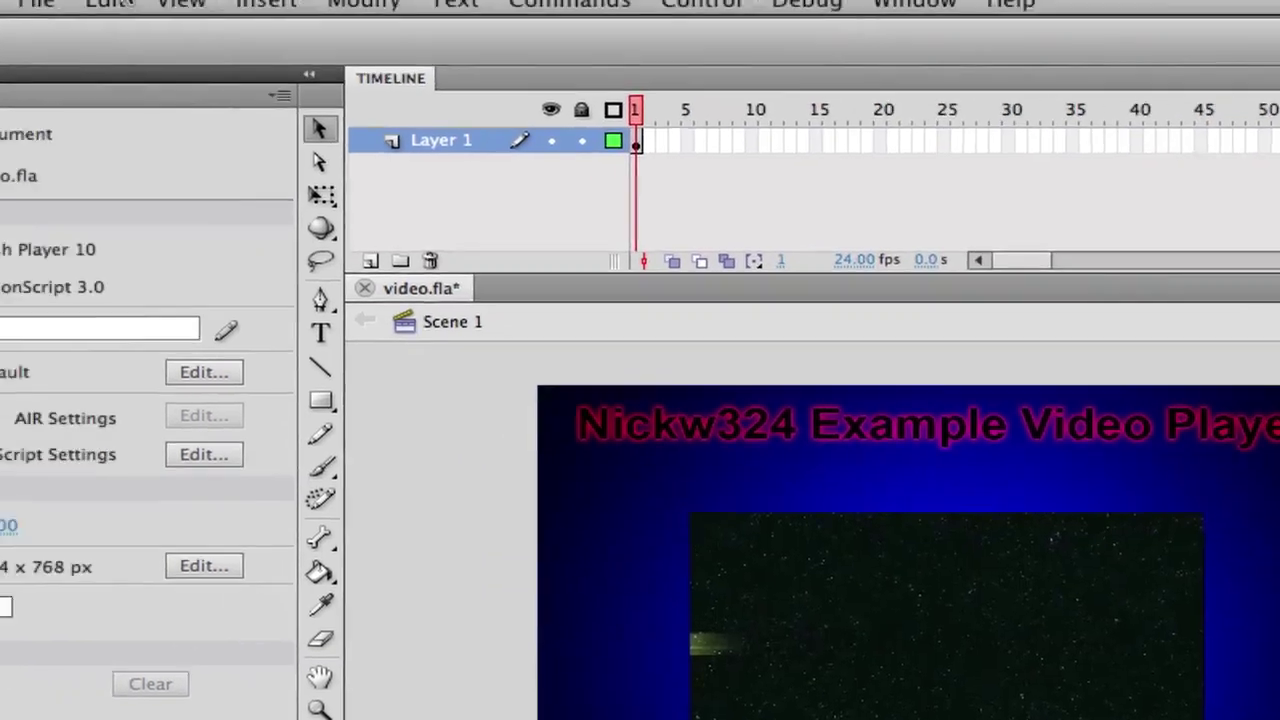
pyautogui.click(63, 5)
pyautogui.click(212, 541)
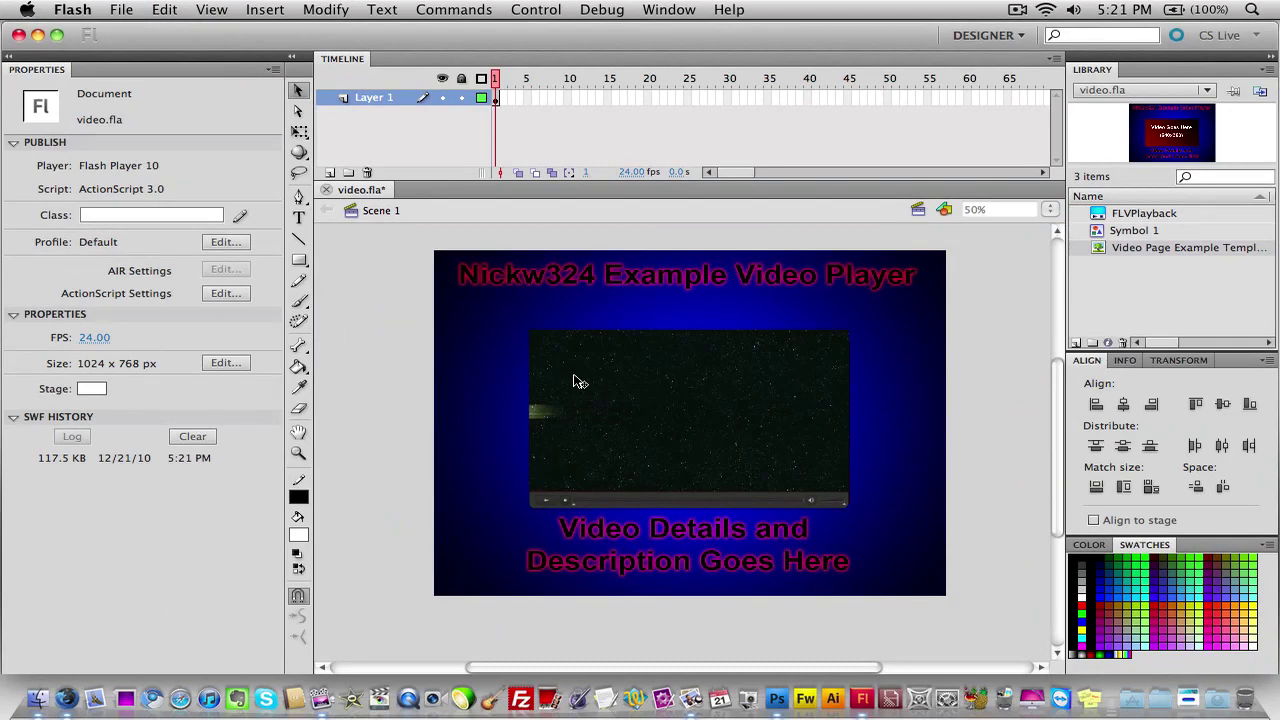
# Step: Minimize Flash, open the video folder on the desktop and examine the video, source, skin and published files in it
pyautogui.click(37, 36)
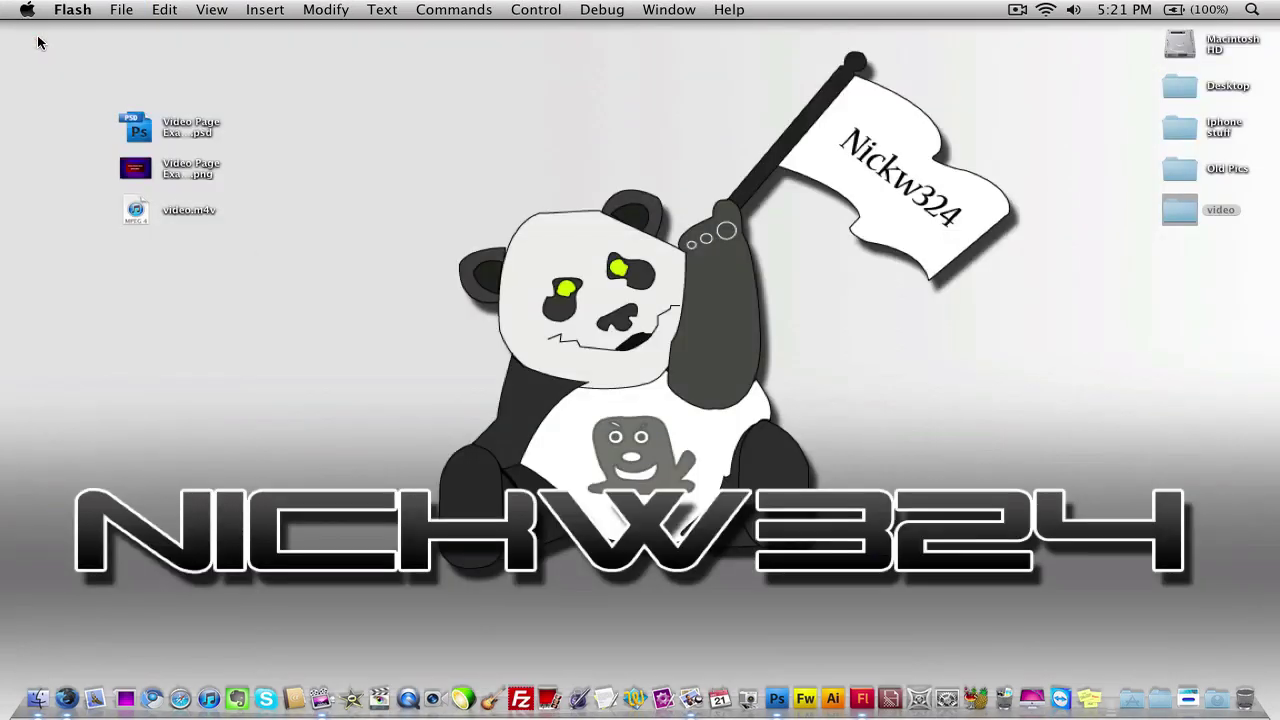
pyautogui.doubleClick(1167, 210)
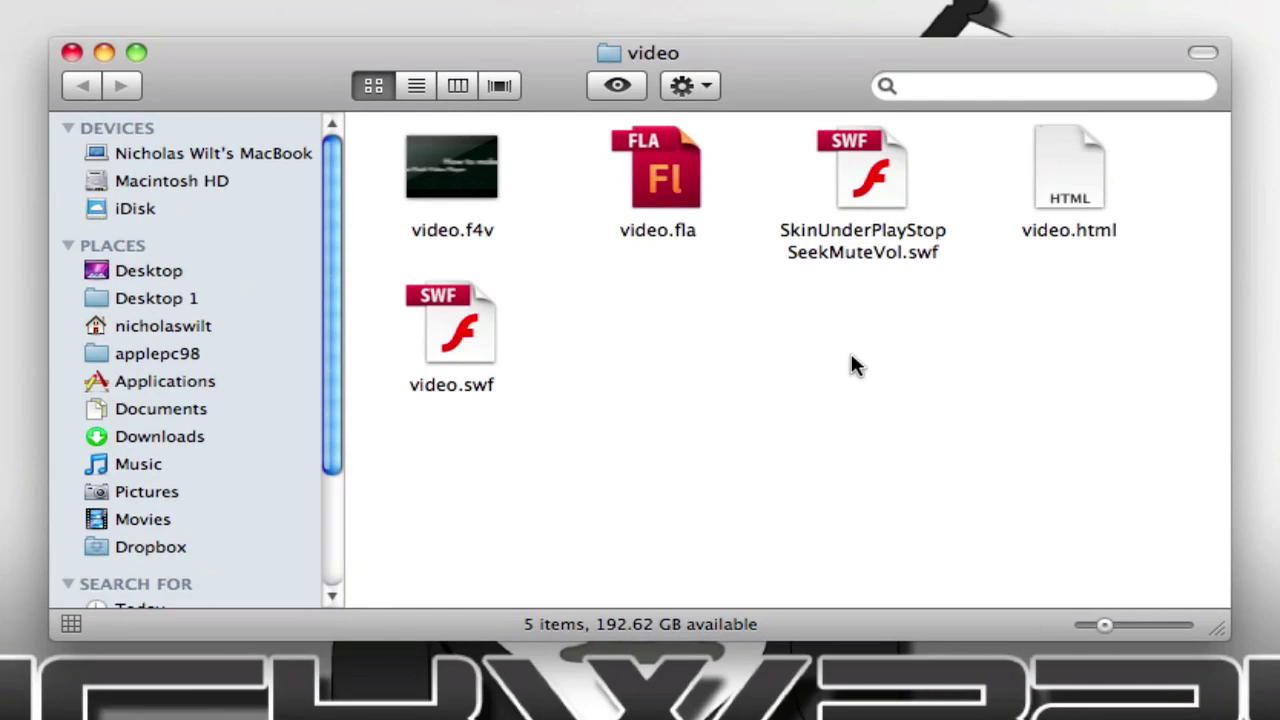
pyautogui.click(445, 232)
pyautogui.click(683, 246)
pyautogui.click(682, 246)
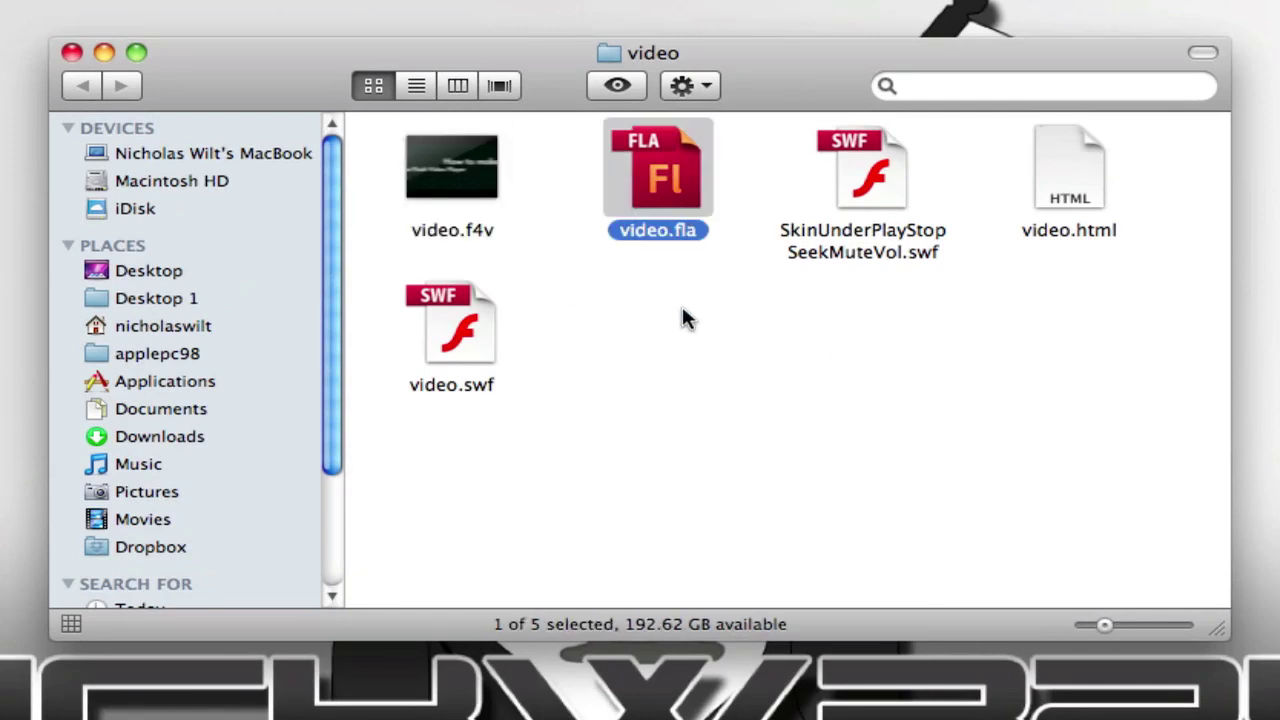
pyautogui.click(731, 322)
pyautogui.click(895, 162)
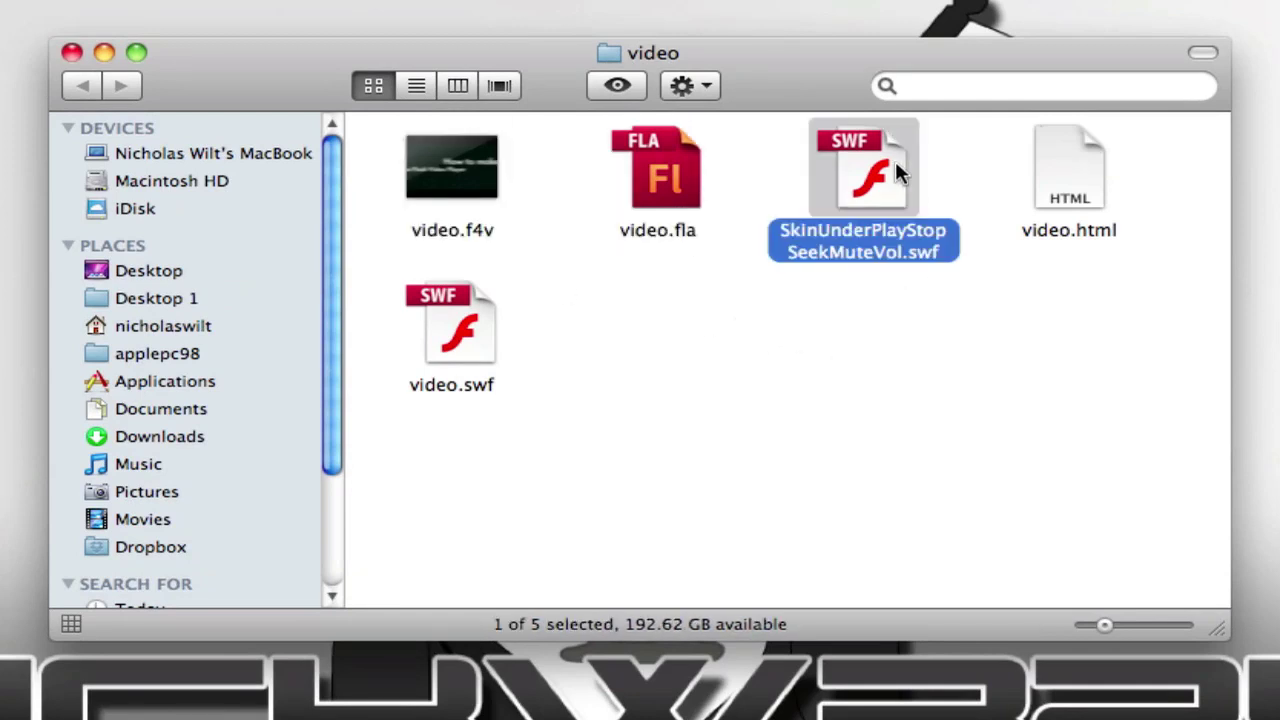
pyautogui.click(1045, 318)
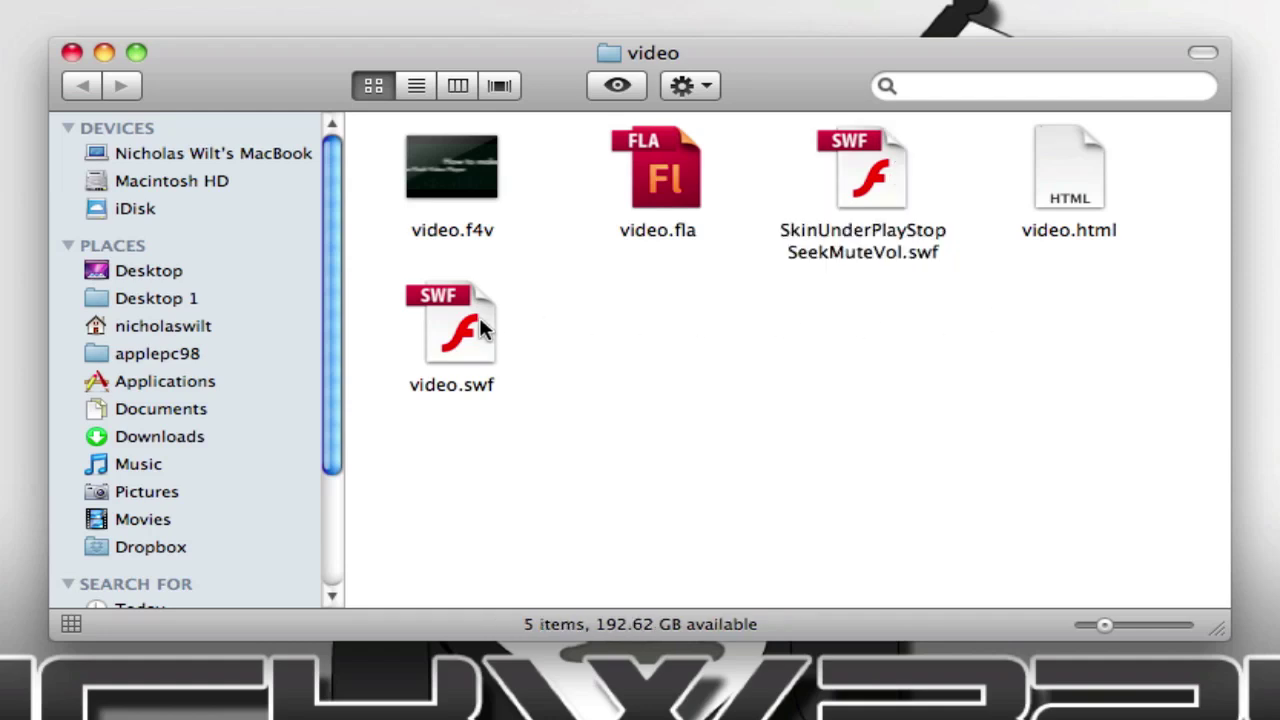
pyautogui.click(481, 330)
pyautogui.click(545, 355)
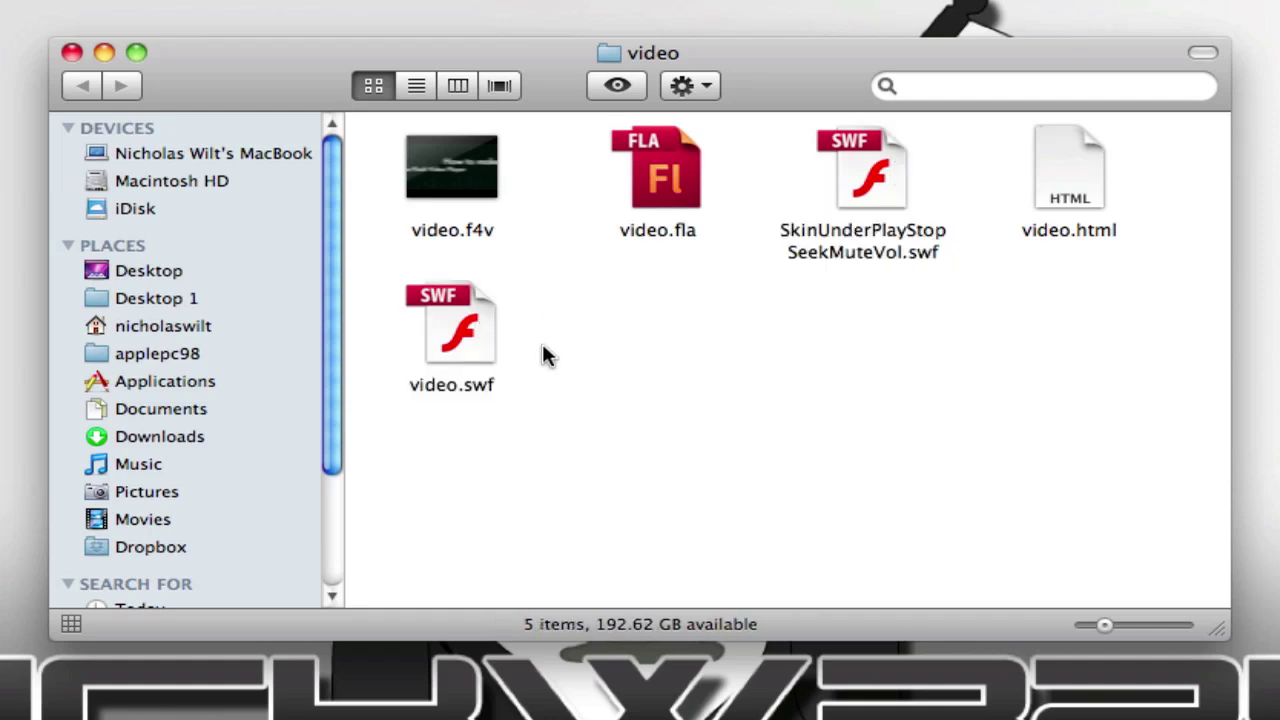
pyautogui.click(1093, 165)
pyautogui.click(1044, 314)
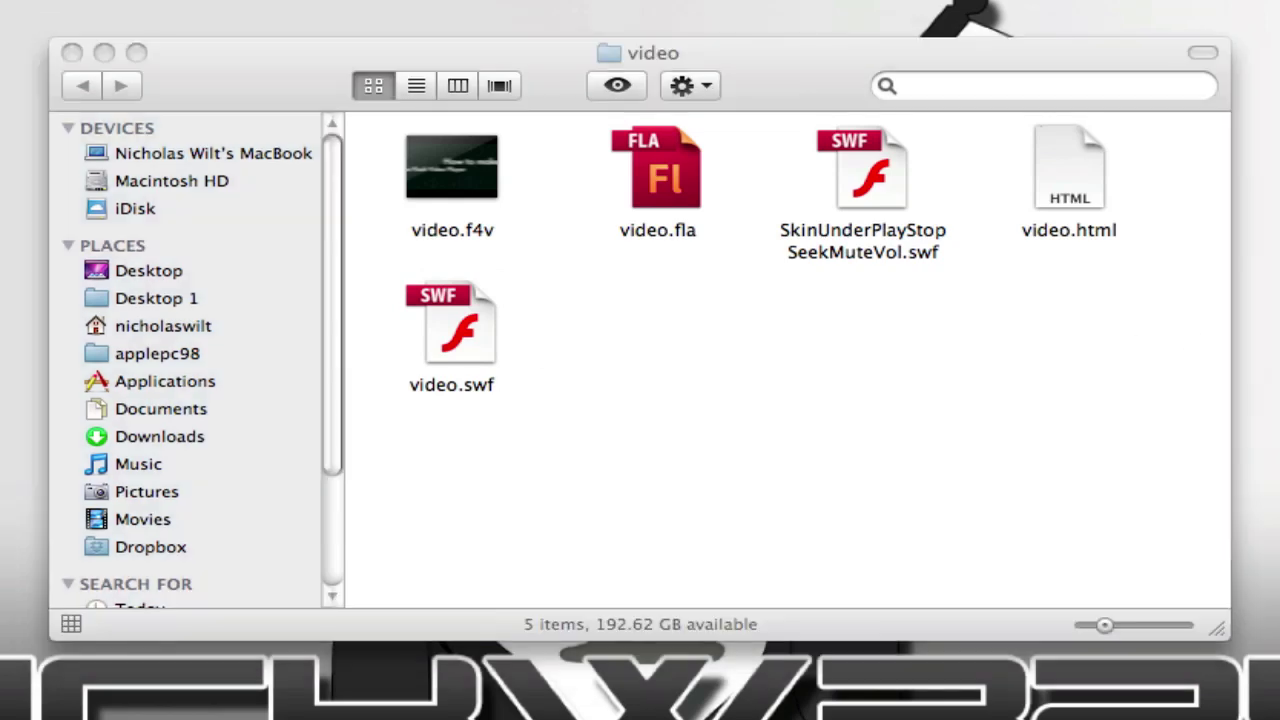
# Step: Open video.html in the browser, check the playing video and the page layout down to the description, and close the browser
pyautogui.doubleClick(1072, 160)
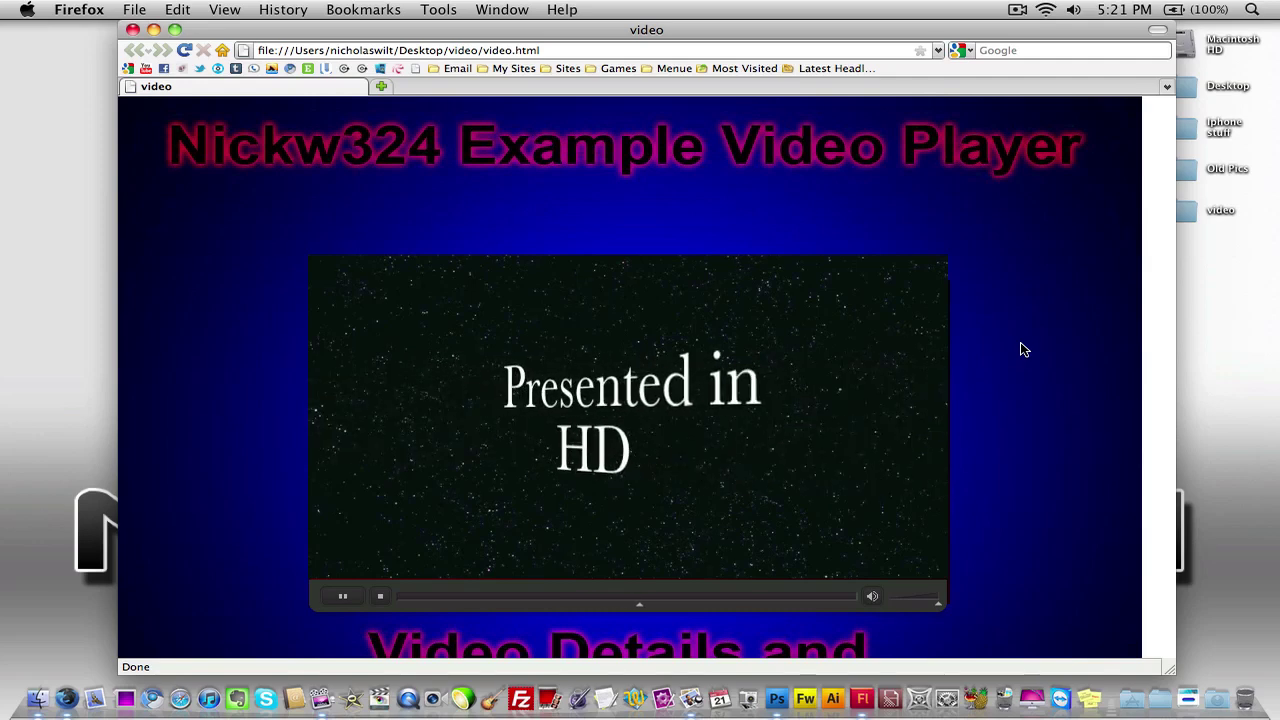
pyautogui.scroll(-3, 1020, 345)
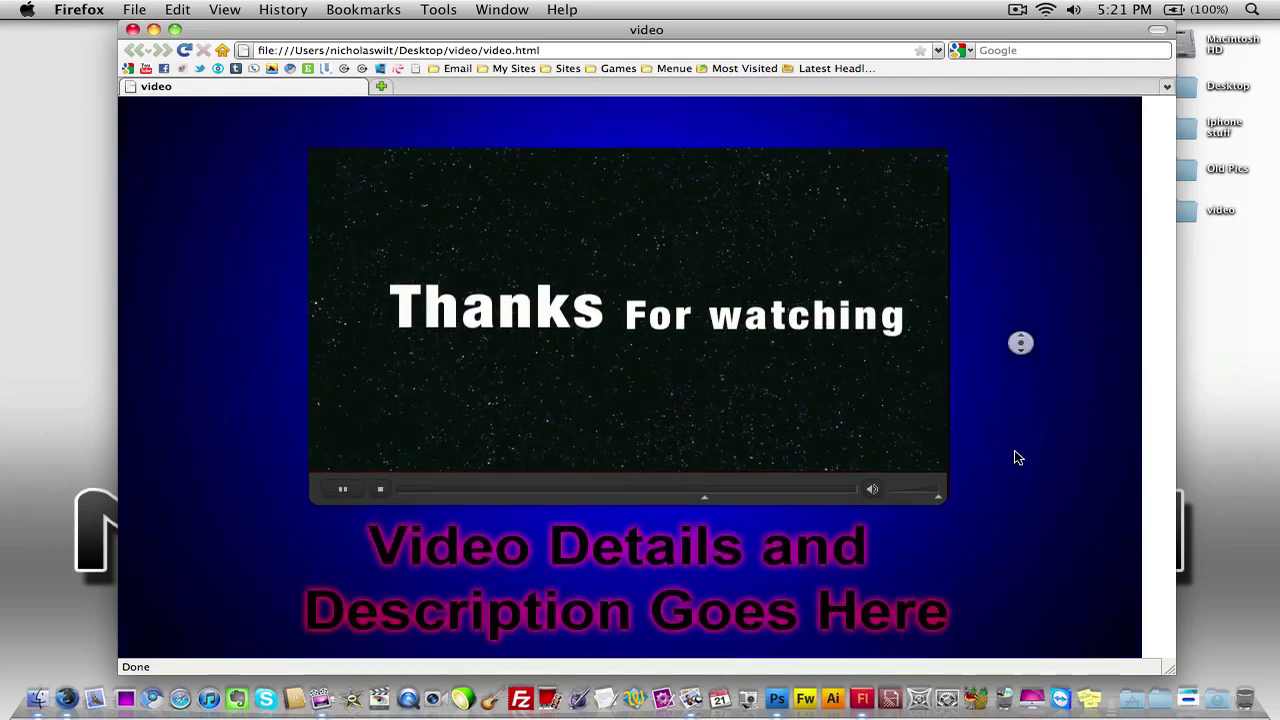
pyautogui.click(1018, 430)
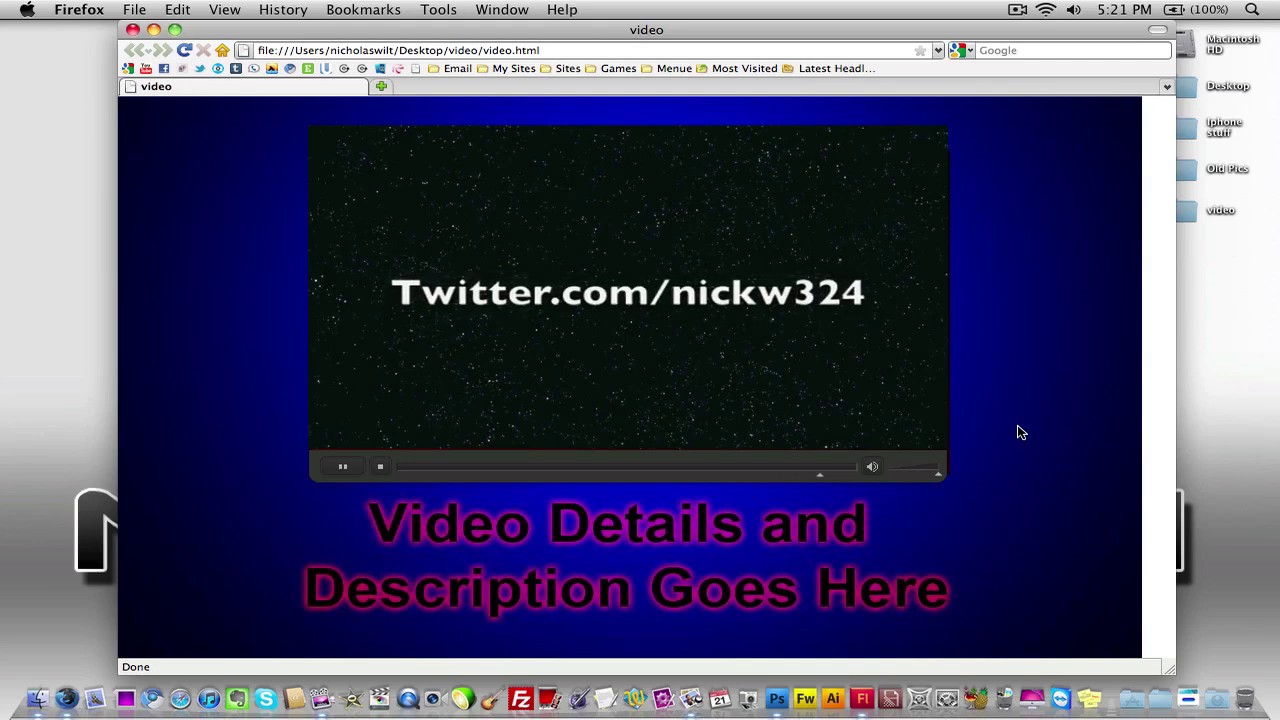
pyautogui.click(133, 30)
pyautogui.click(665, 325)
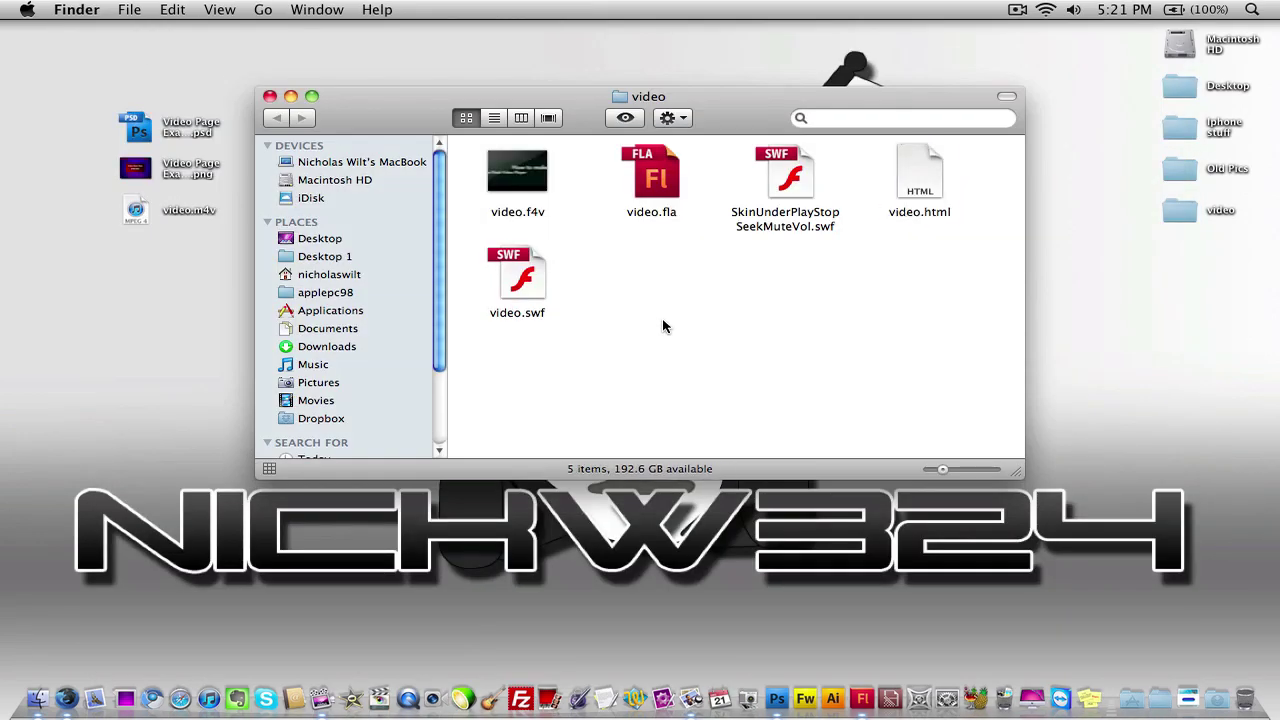
# Step: Close the video folder, return to Flash and close it, saving the changes to video.fla
pyautogui.click(270, 97)
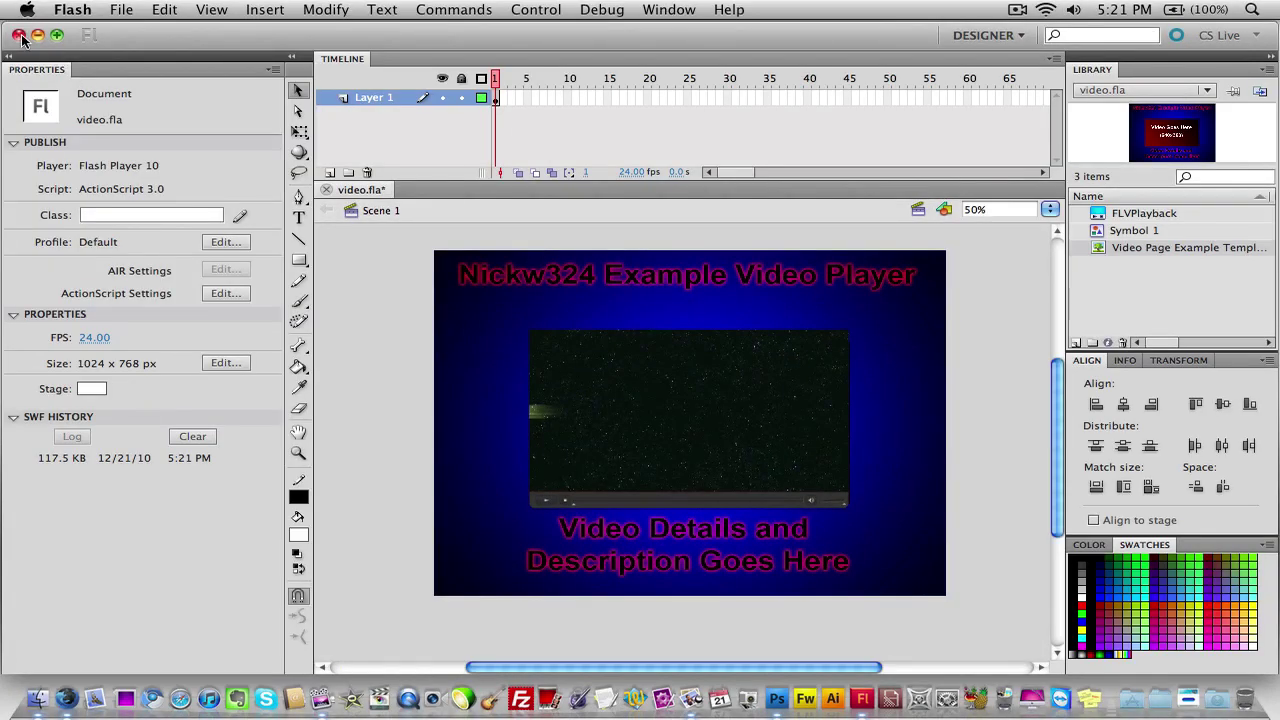
pyautogui.click(19, 35)
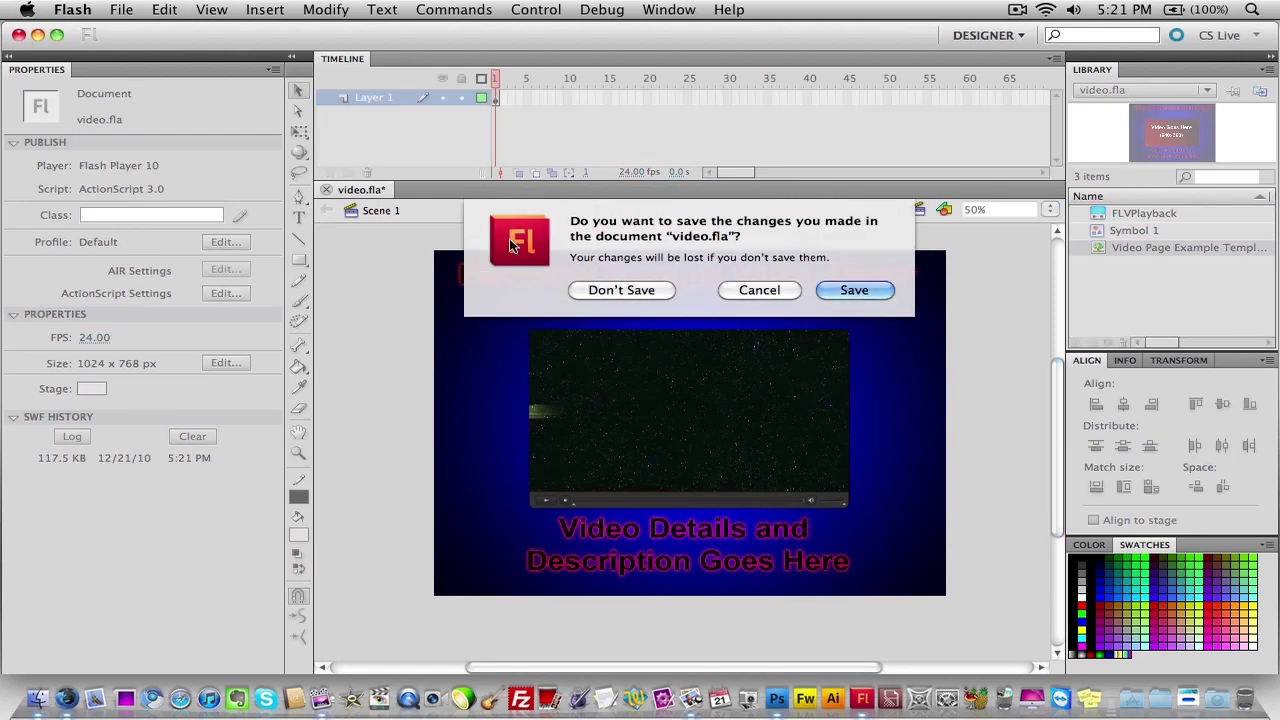
pyautogui.click(868, 297)
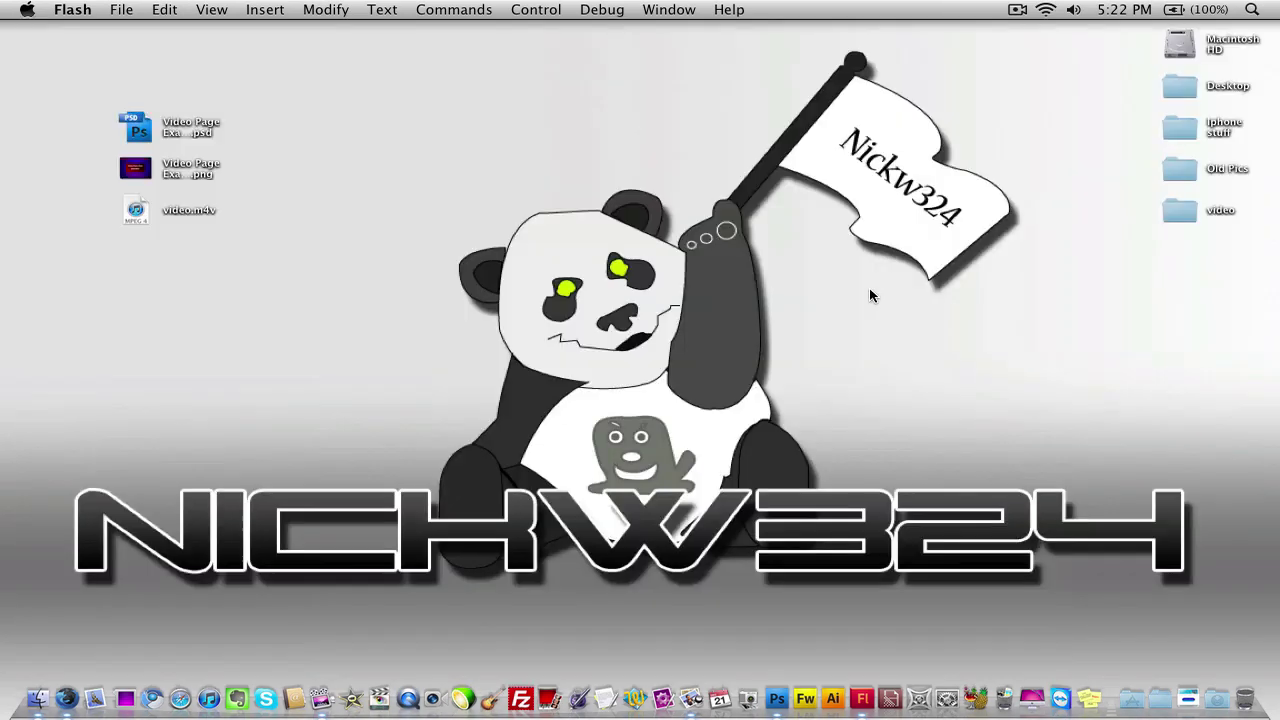
# Step: Move the video folder below video.m4v on the desktop, then check its contents and close it
pyautogui.click(1108, 254)
pyautogui.moveTo(1194, 213); pyautogui.dragTo(138, 254)
pyautogui.doubleClick(138, 254)
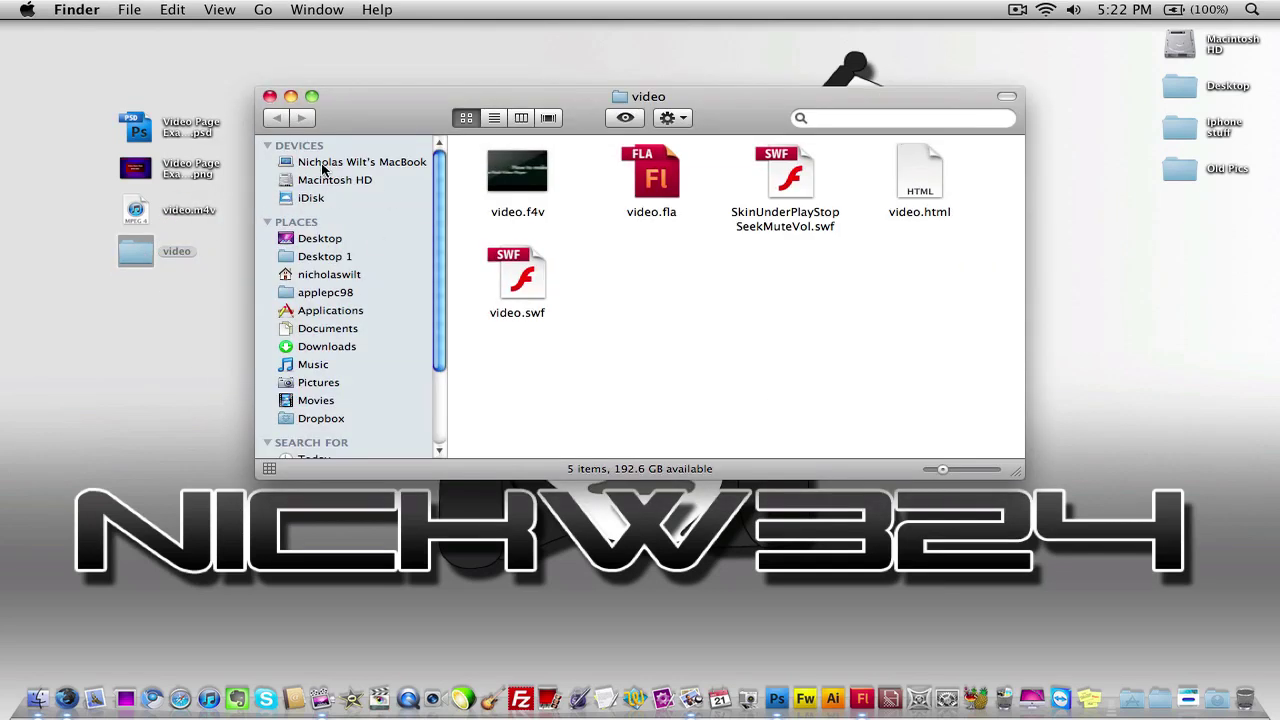
pyautogui.click(269, 96)
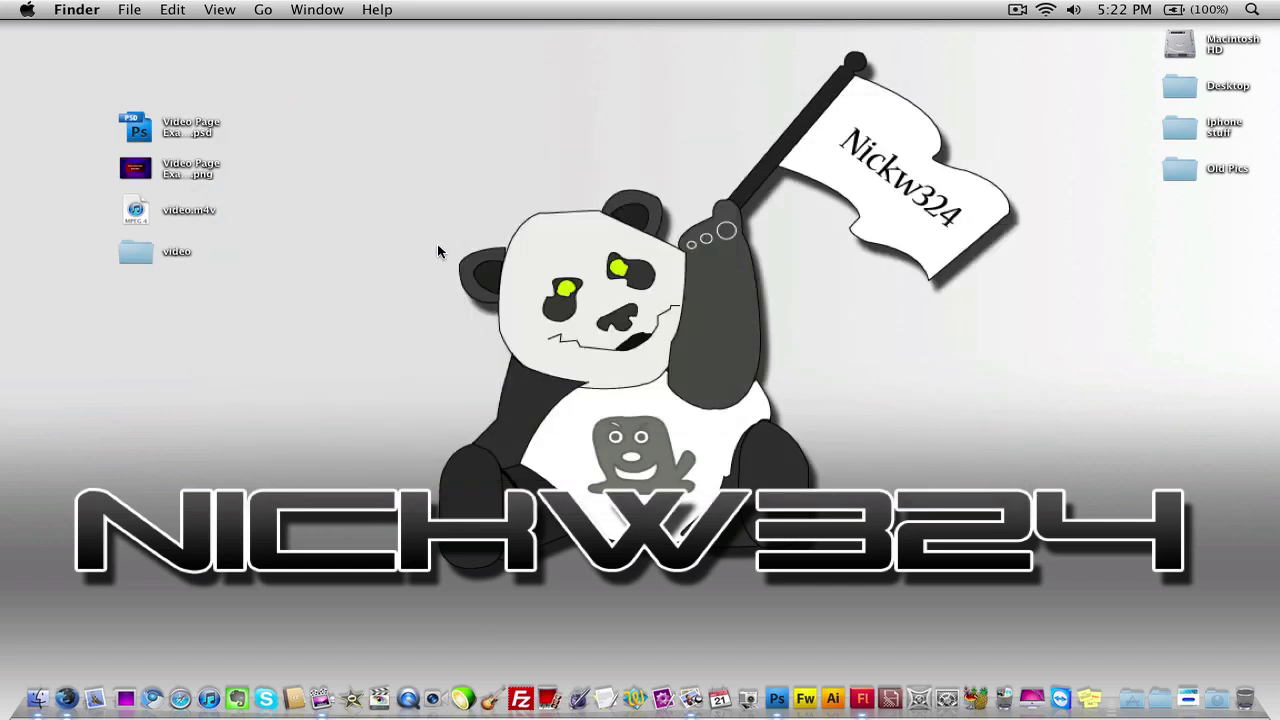
# Step: Open FileZilla, reconnect to the last used server and go to its public_html directory
pyautogui.click(519, 700)
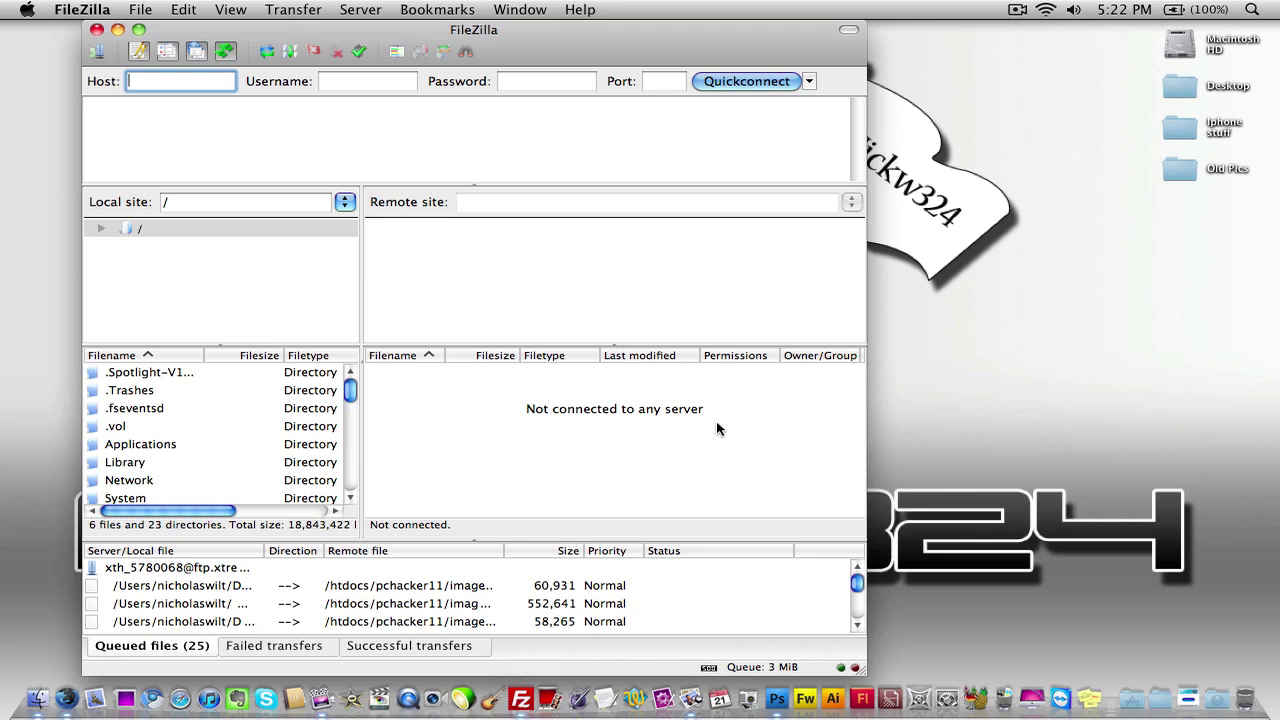
pyautogui.click(352, 45)
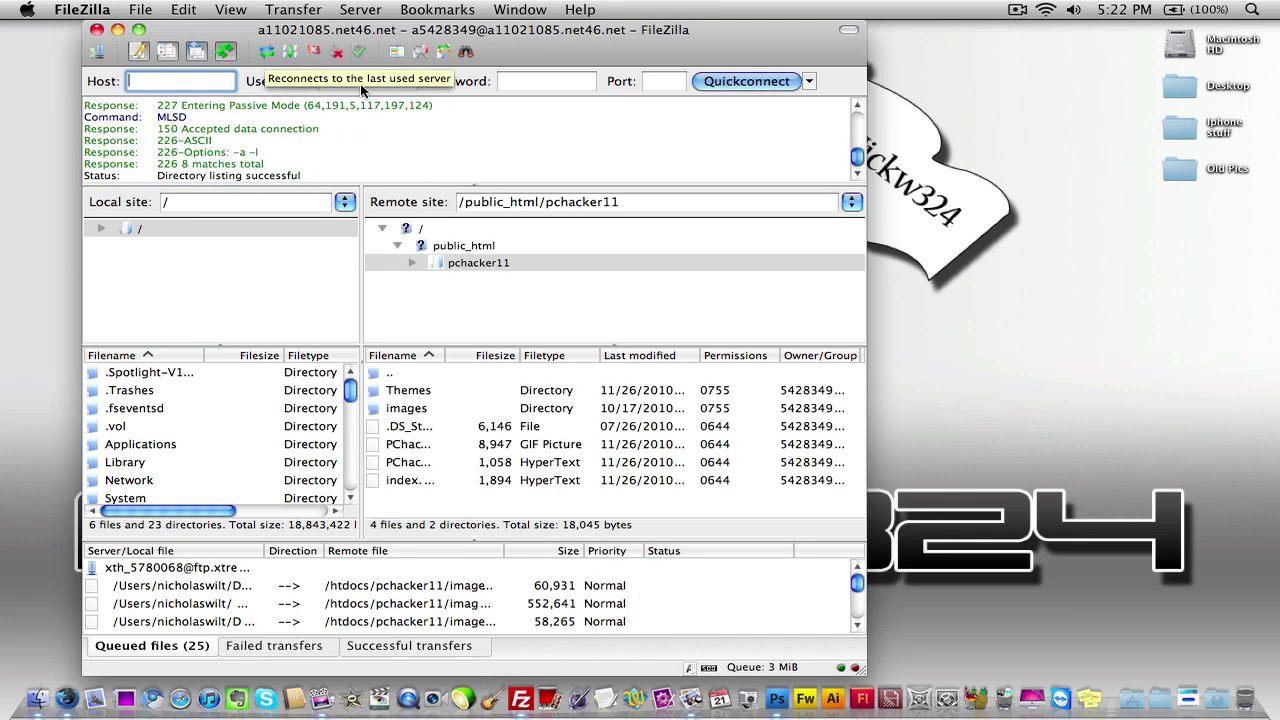
pyautogui.doubleClick(390, 376)
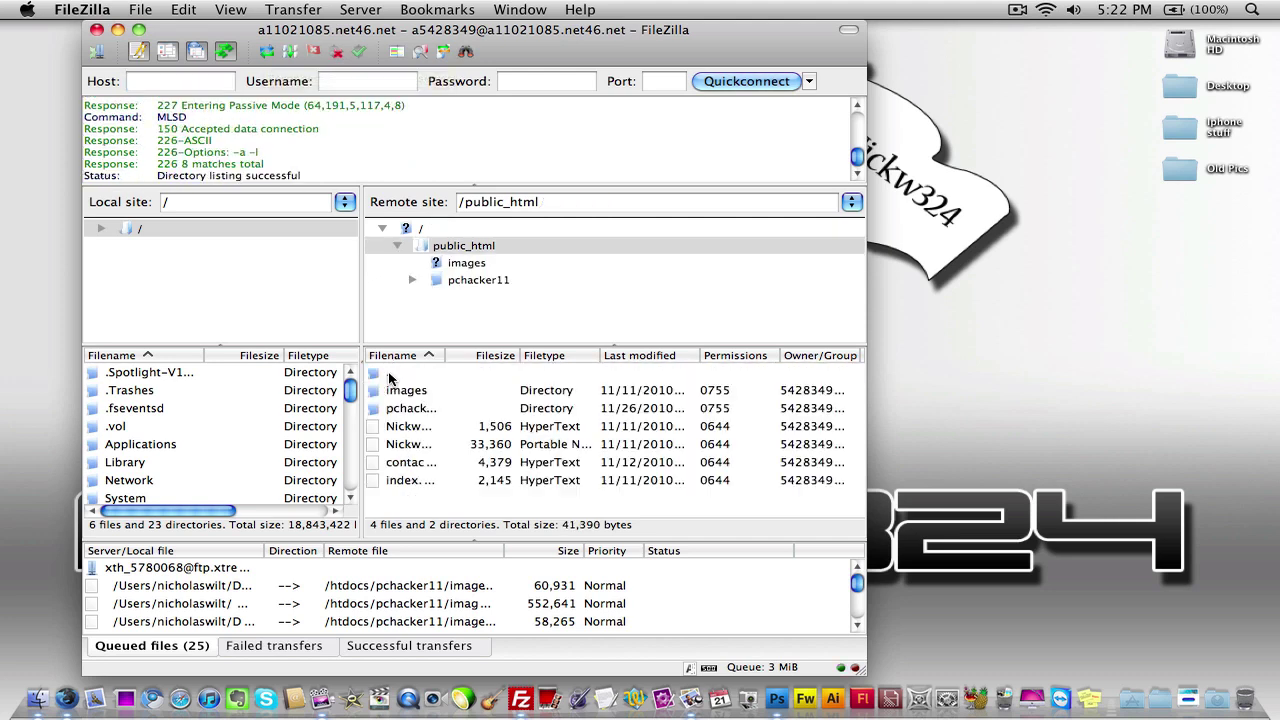
pyautogui.doubleClick(424, 374)
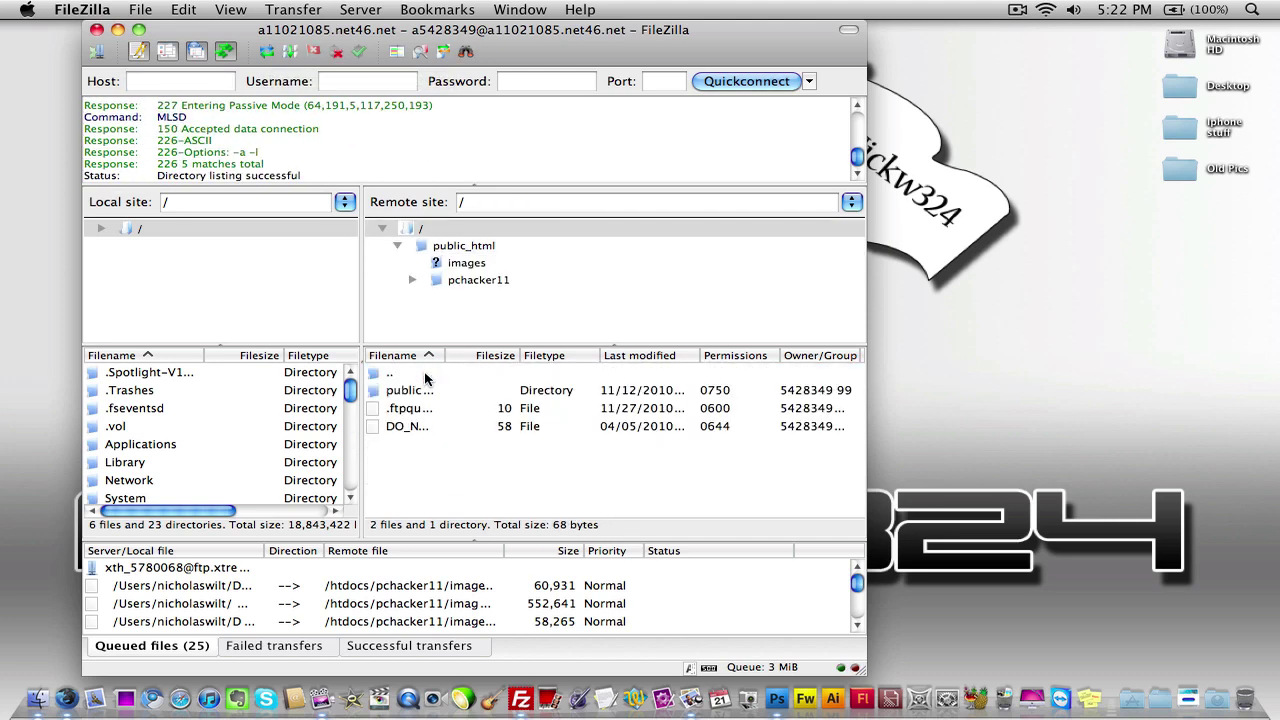
pyautogui.doubleClick(412, 392)
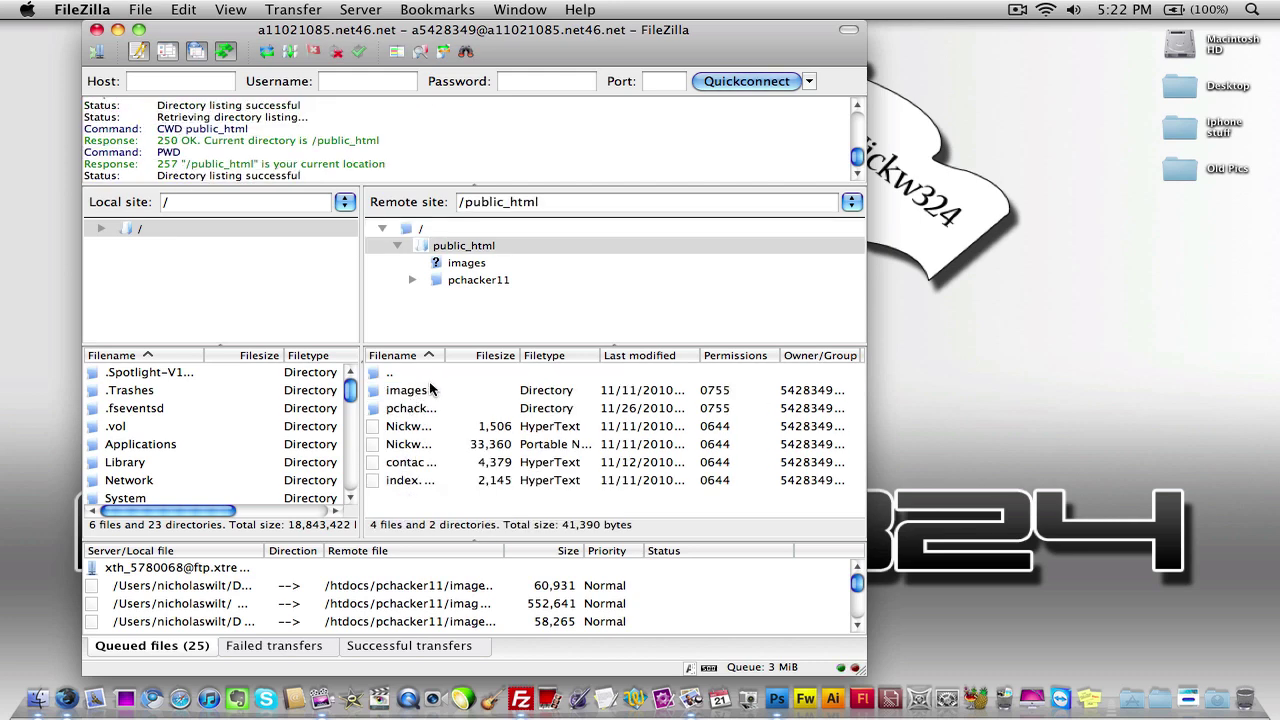
# Step: Upload the desktop video folder to public_html, check its remote contents and close FileZilla
pyautogui.moveTo(343, 34); pyautogui.dragTo(669, 34)
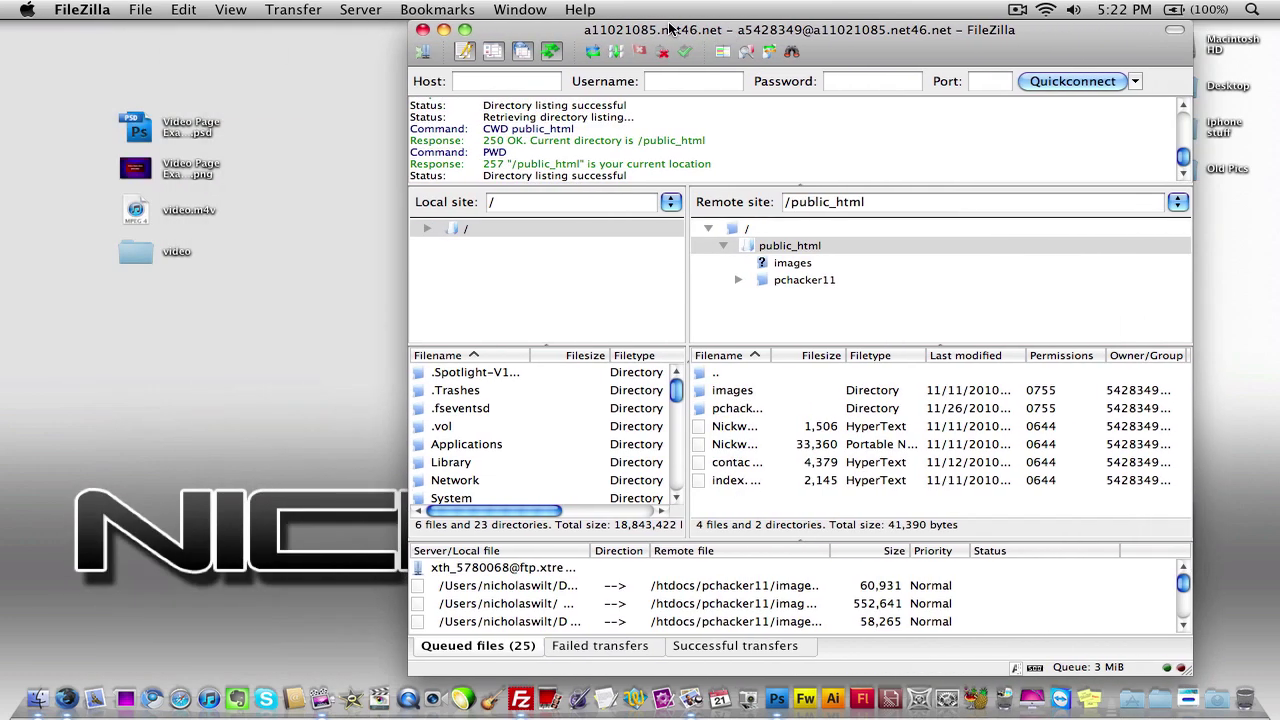
pyautogui.moveTo(123, 264); pyautogui.dragTo(733, 508)
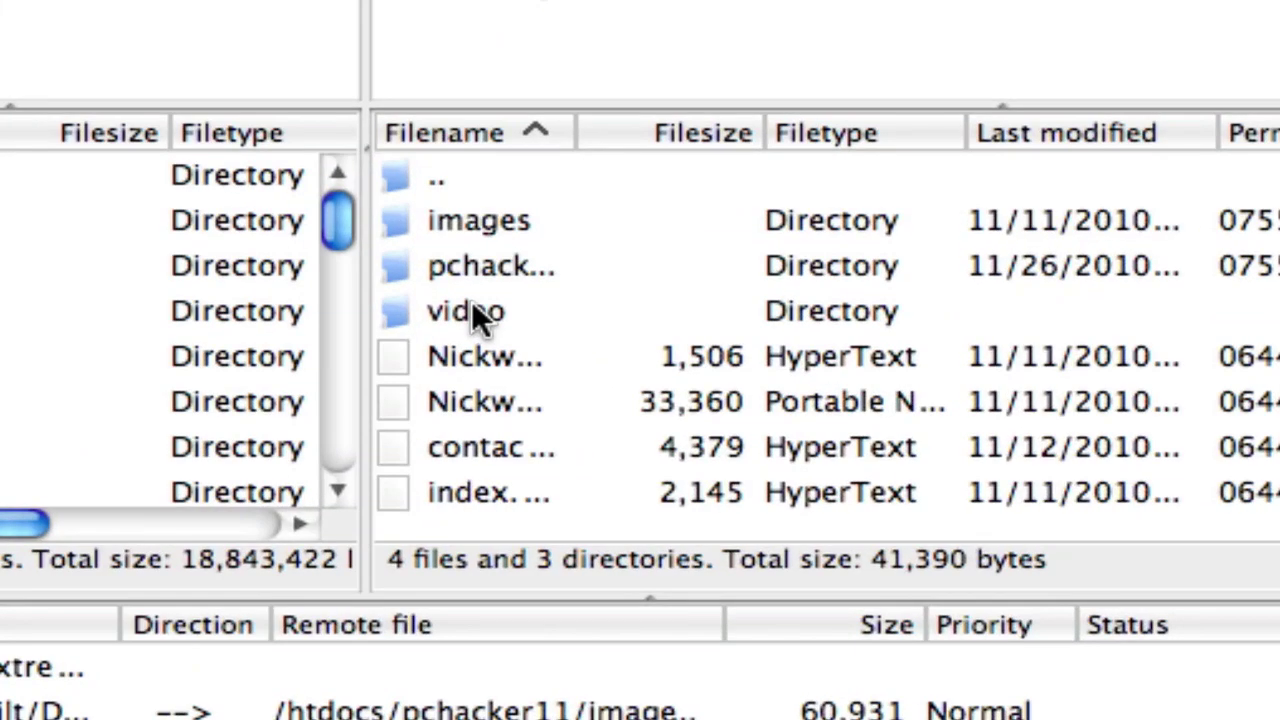
pyautogui.click(481, 305)
pyautogui.doubleClick(473, 305)
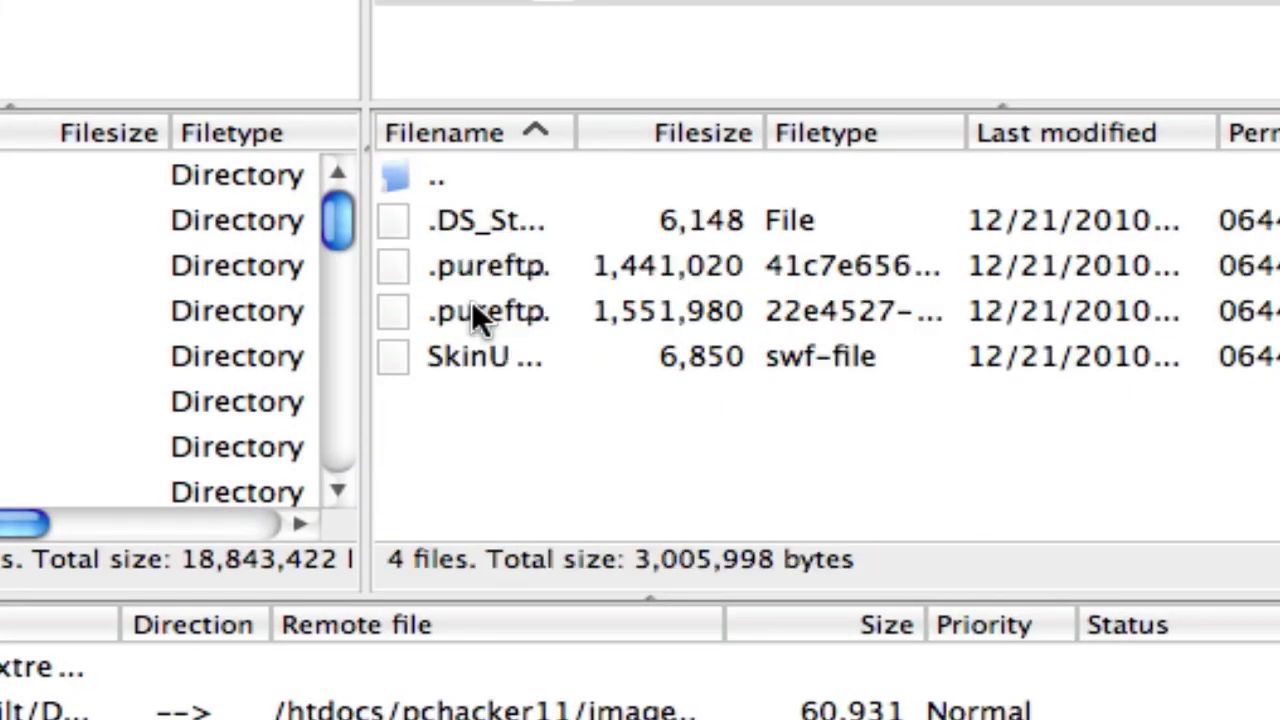
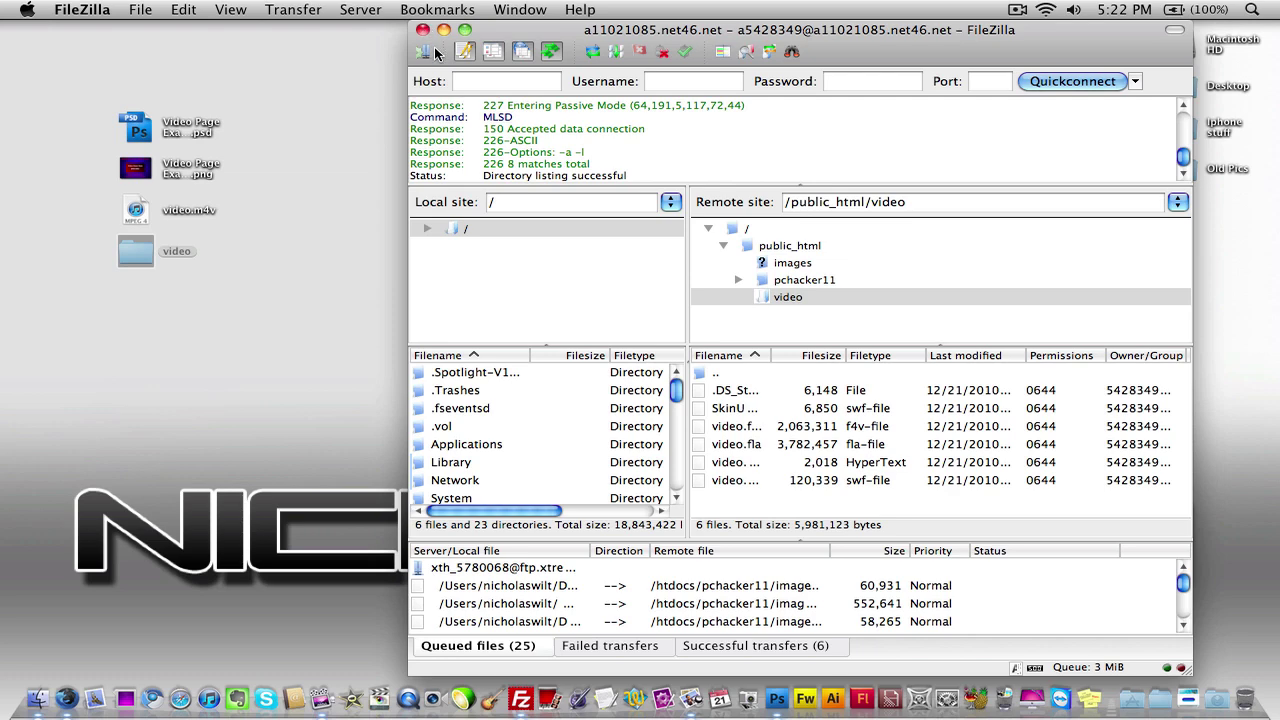
pyautogui.moveTo(684, 30); pyautogui.dragTo(620, 33)
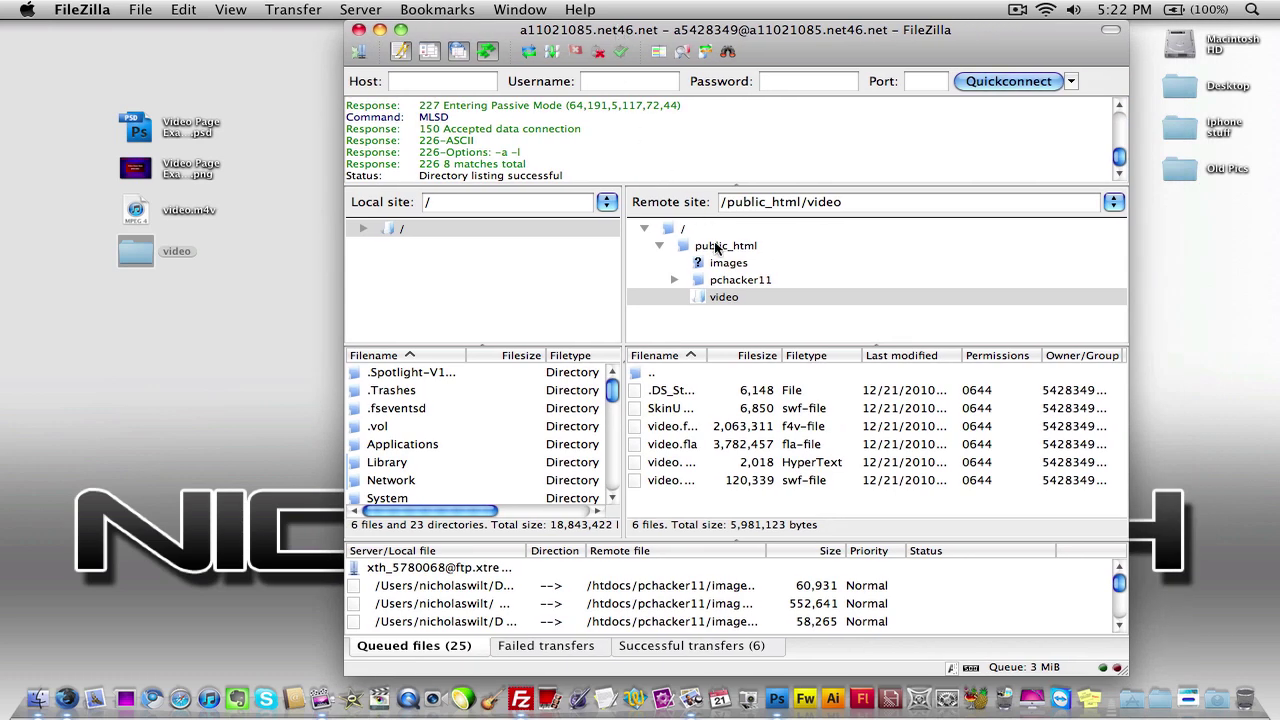
pyautogui.click(359, 29)
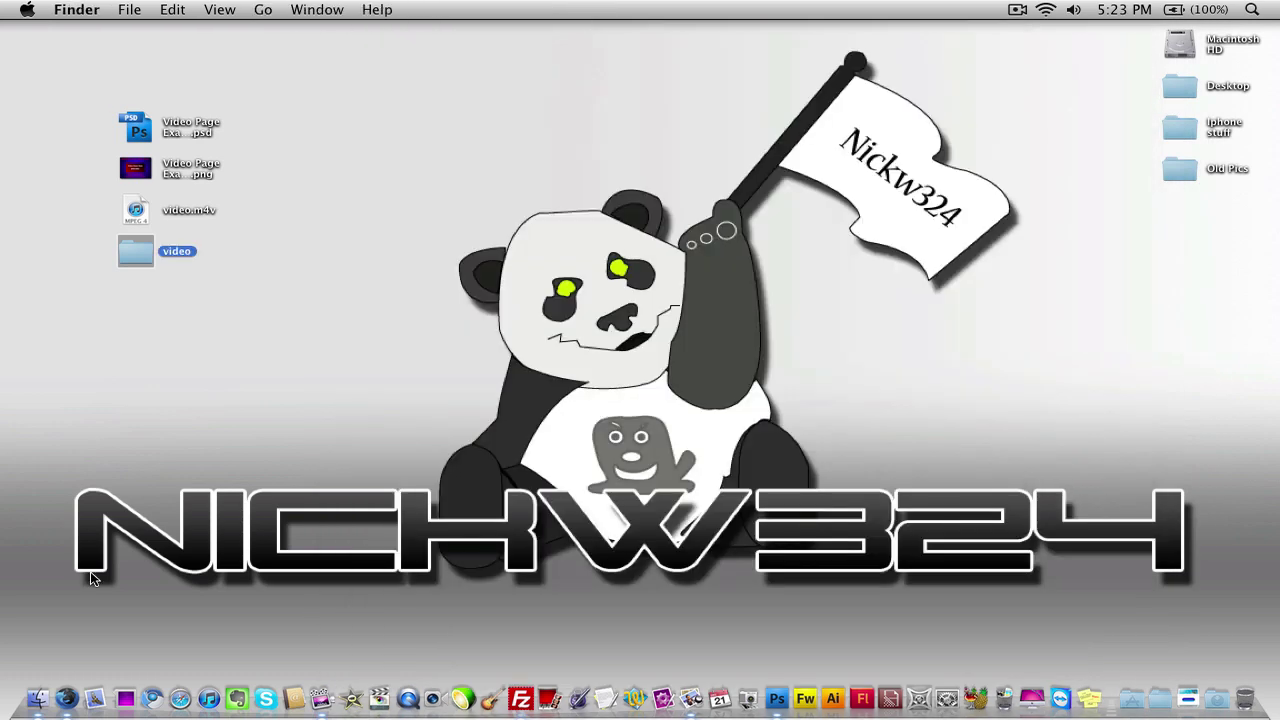
# Step: Open Firefox and load the /video directory of the net46.net website in a new tab
pyautogui.click(66, 698)
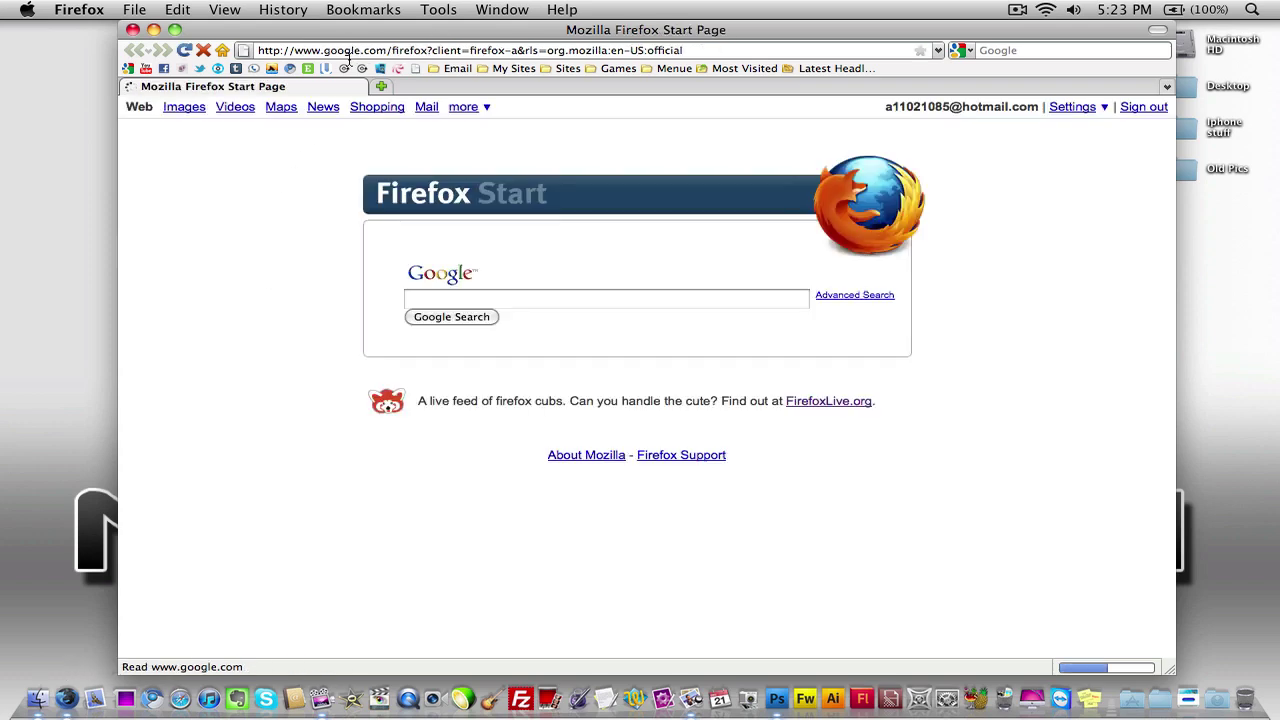
pyautogui.click(381, 87)
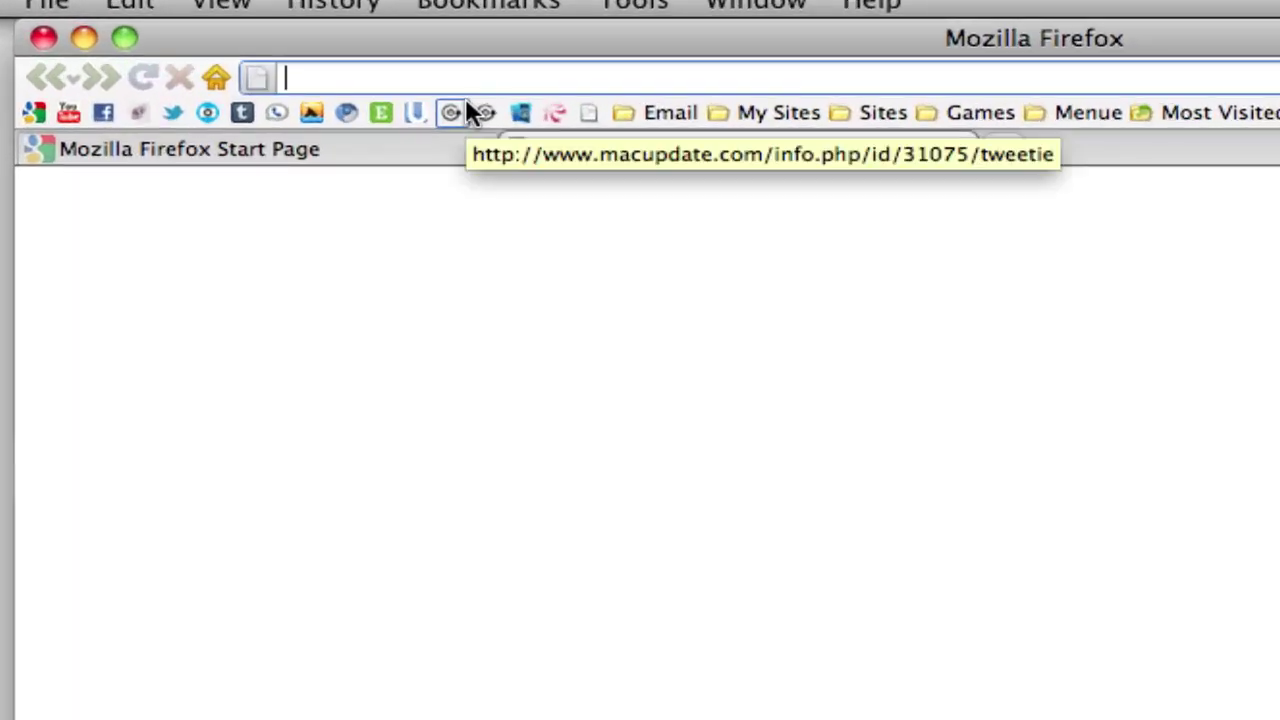
pyautogui.write('a11021085')
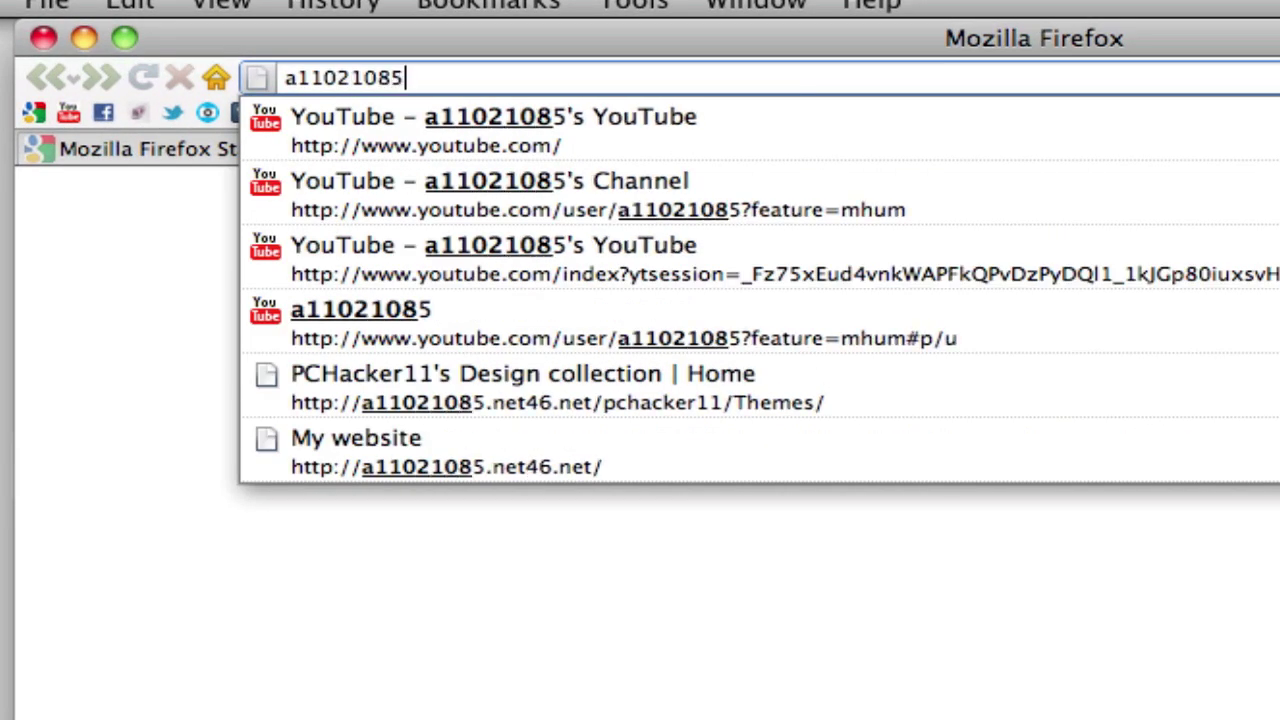
pyautogui.write('.net46')
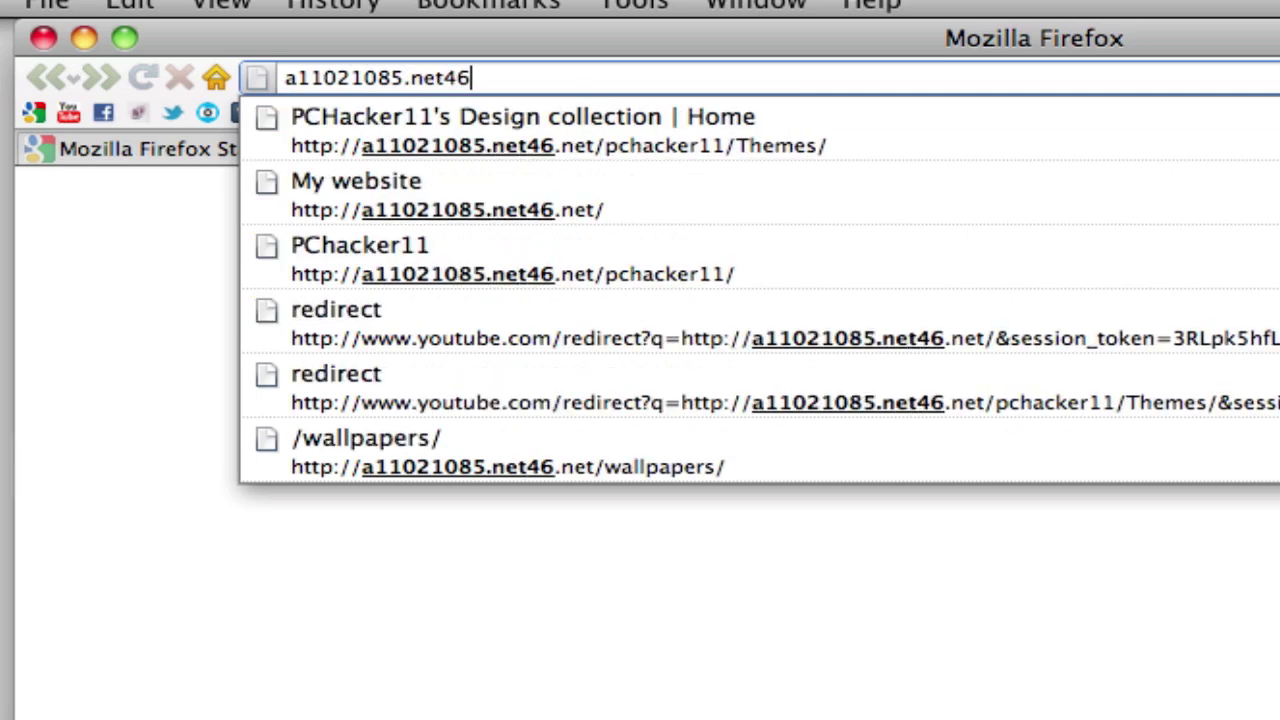
pyautogui.write('.net')
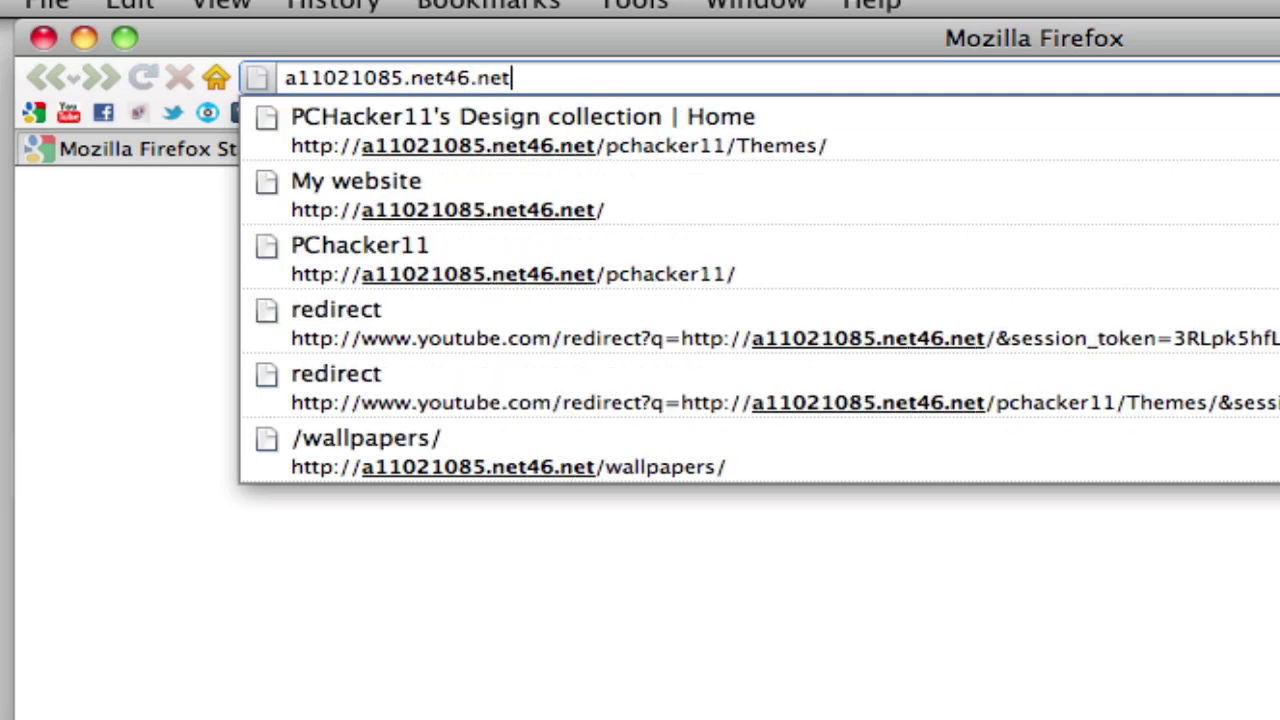
pyautogui.write('/video')
pyautogui.press('Return')
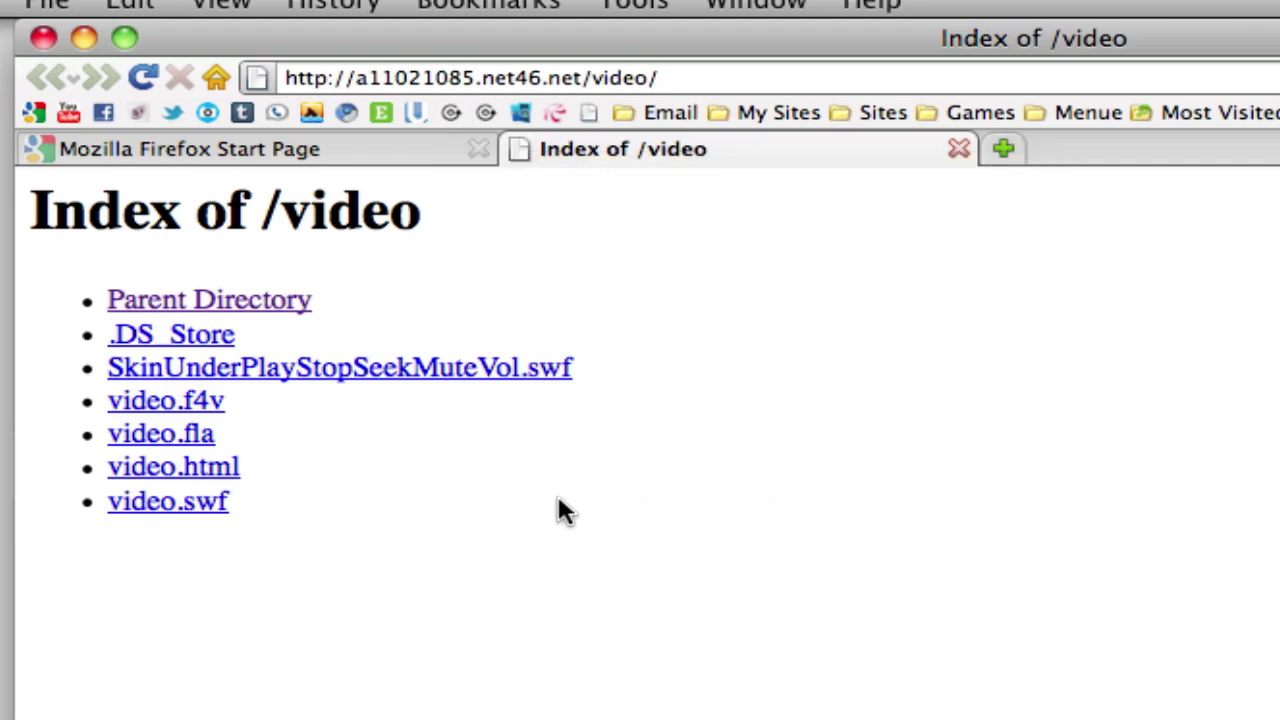
# Step: Open the online video.html page and test the player's pause, play and seek controls back to the start
pyautogui.click(167, 482)
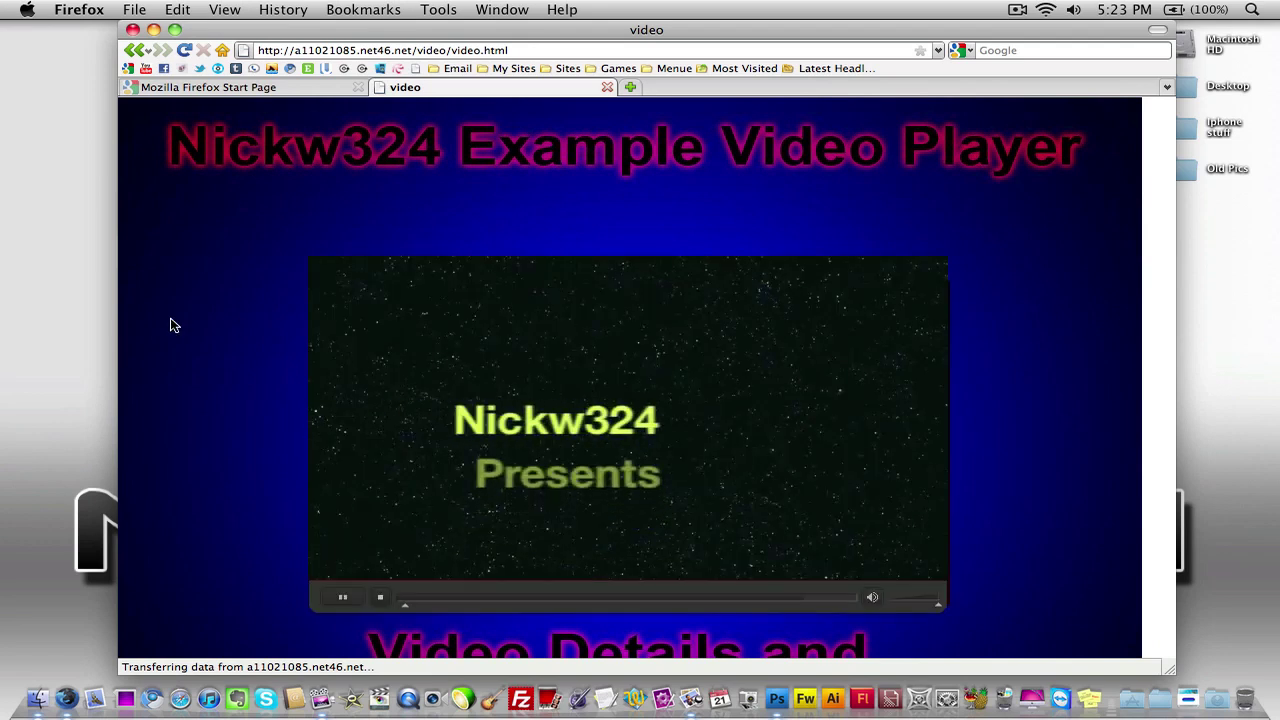
pyautogui.click(335, 604)
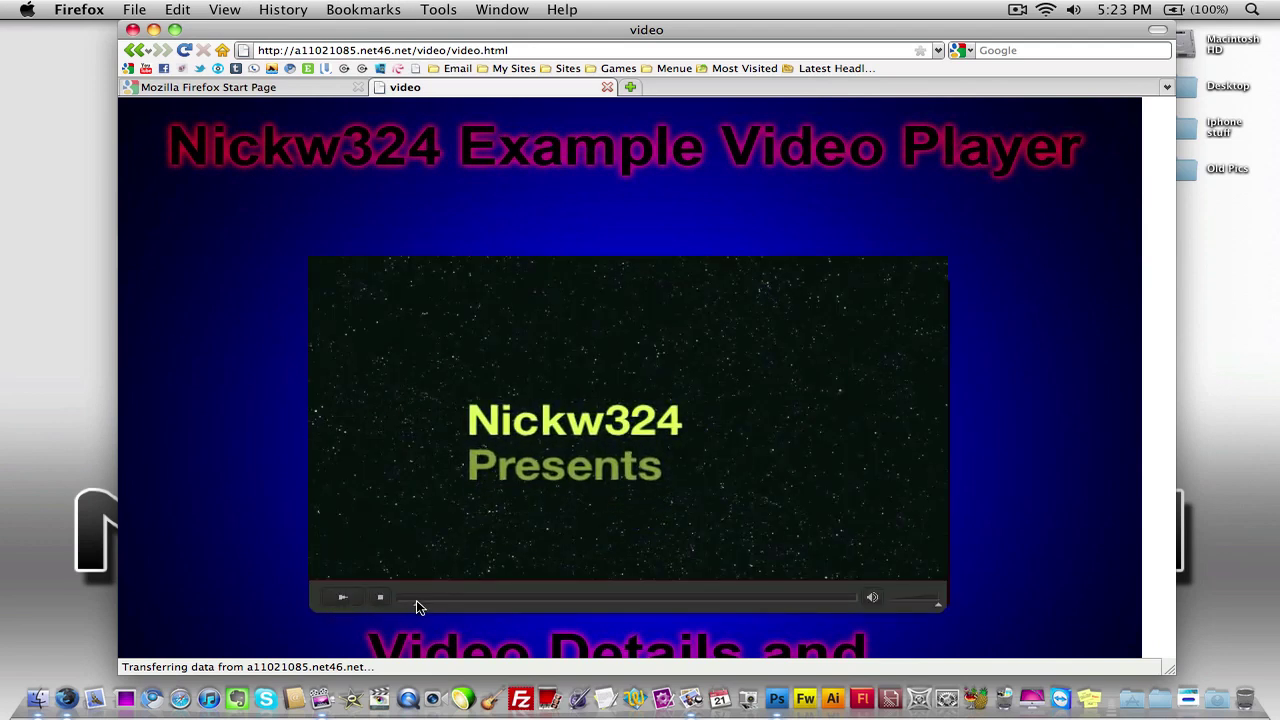
pyautogui.click(346, 604)
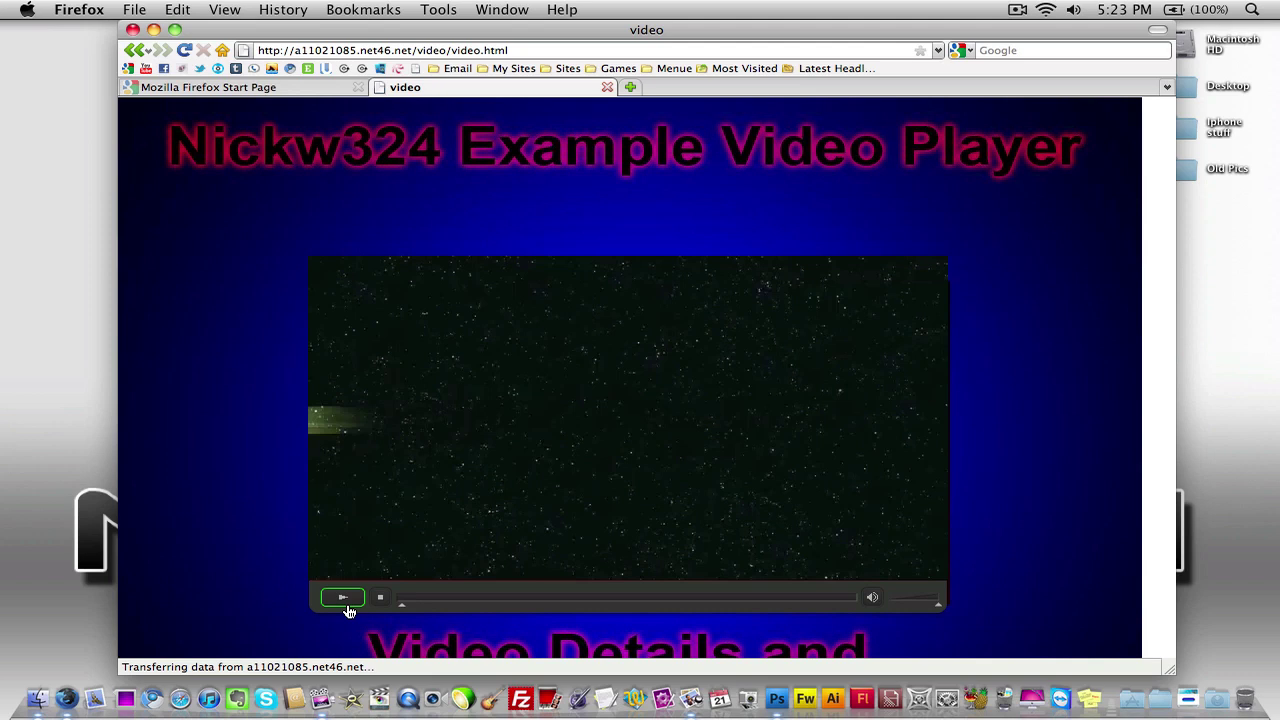
pyautogui.moveTo(403, 608); pyautogui.dragTo(367, 613)
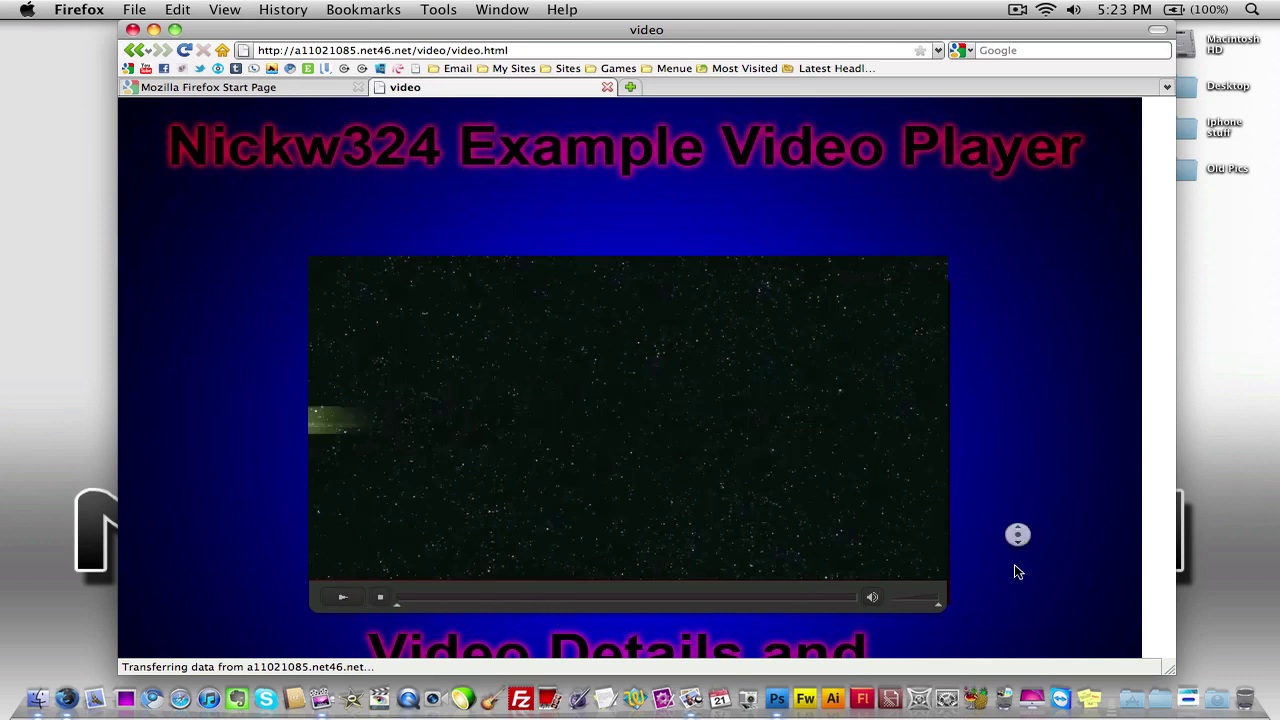
# Step: Check the online page layout down to the description, then close the start page tab and Firefox
pyautogui.scroll(-3, 1020, 569)
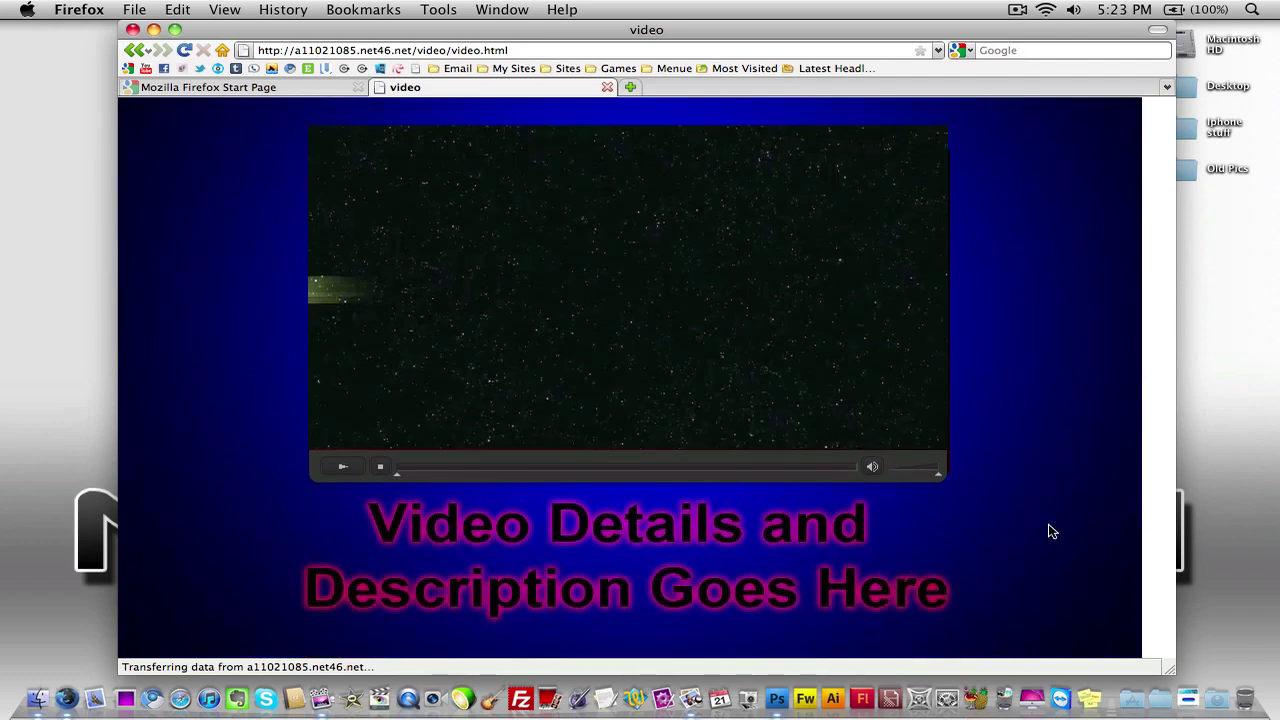
pyautogui.scroll(3, 1040, 463)
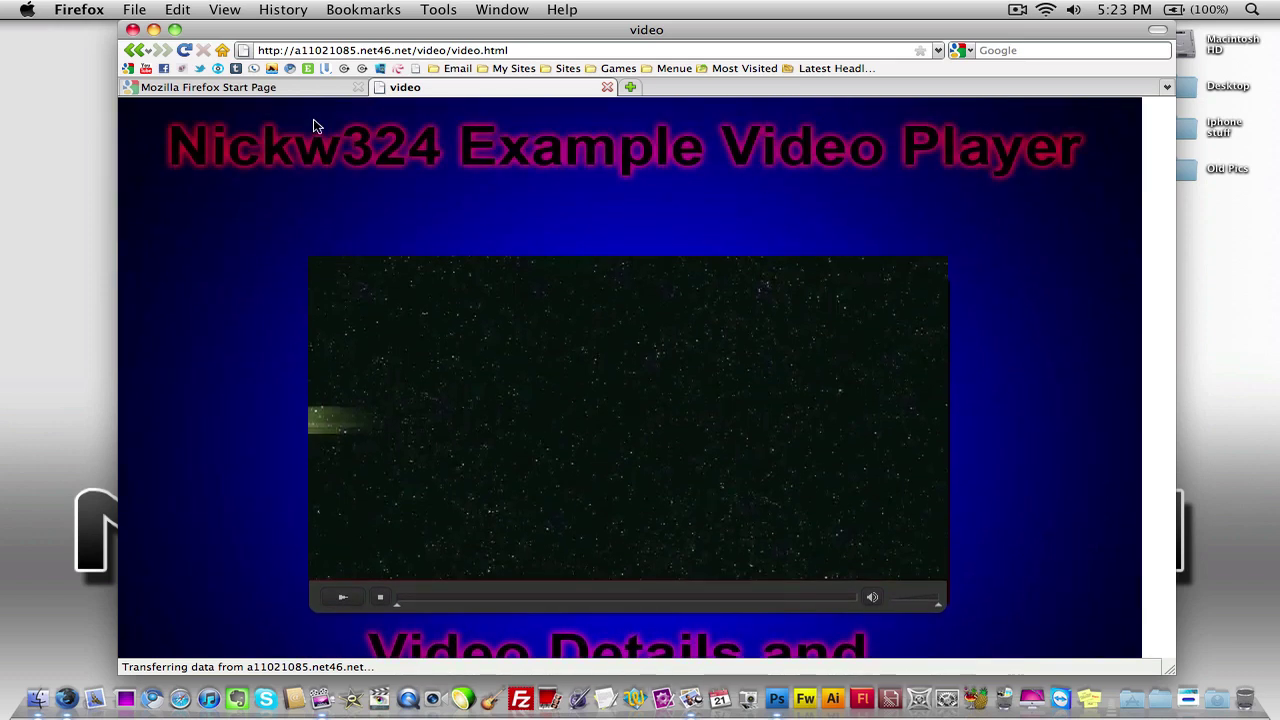
pyautogui.scroll(-3, 1034, 380)
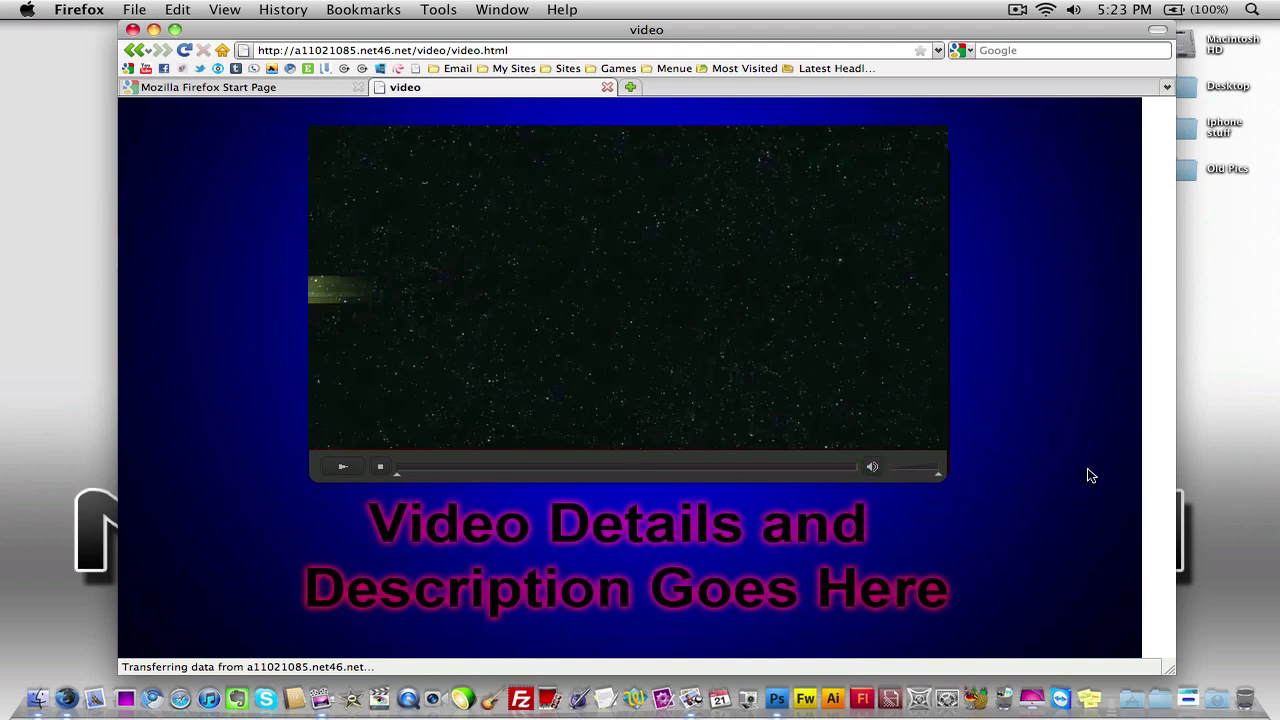
pyautogui.scroll(3, 1076, 394)
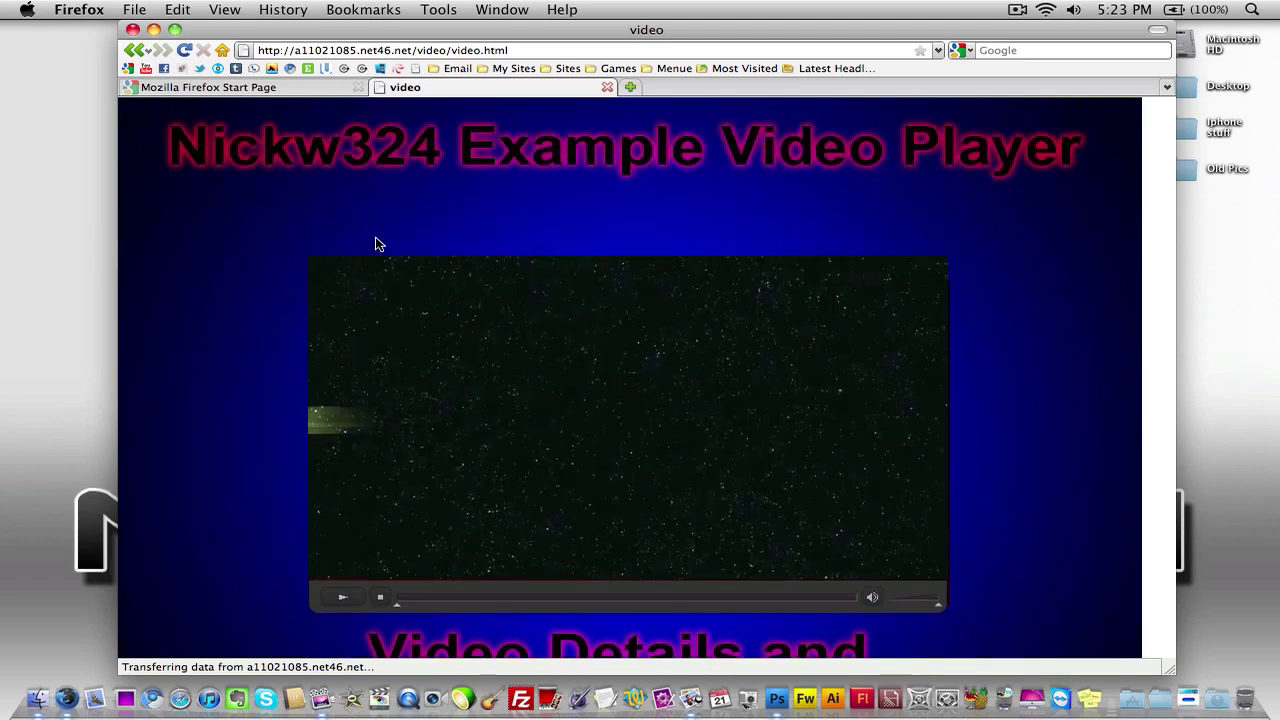
pyautogui.click(358, 87)
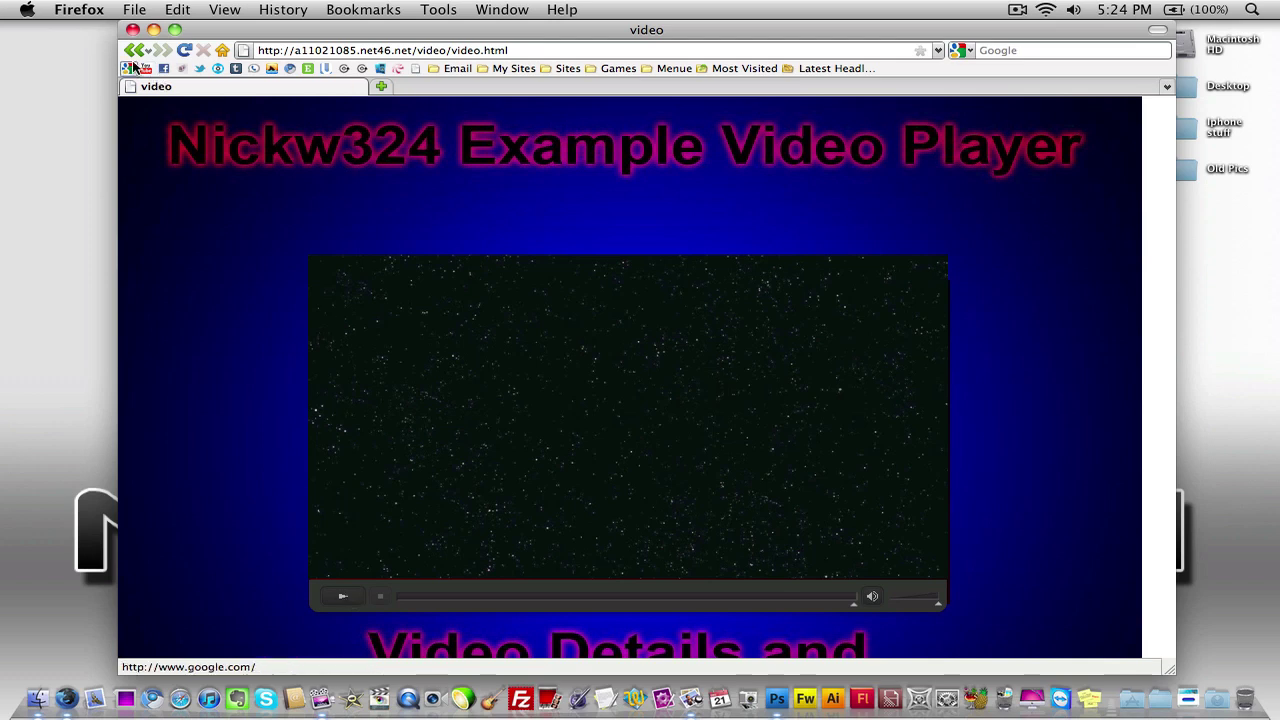
pyautogui.click(133, 30)
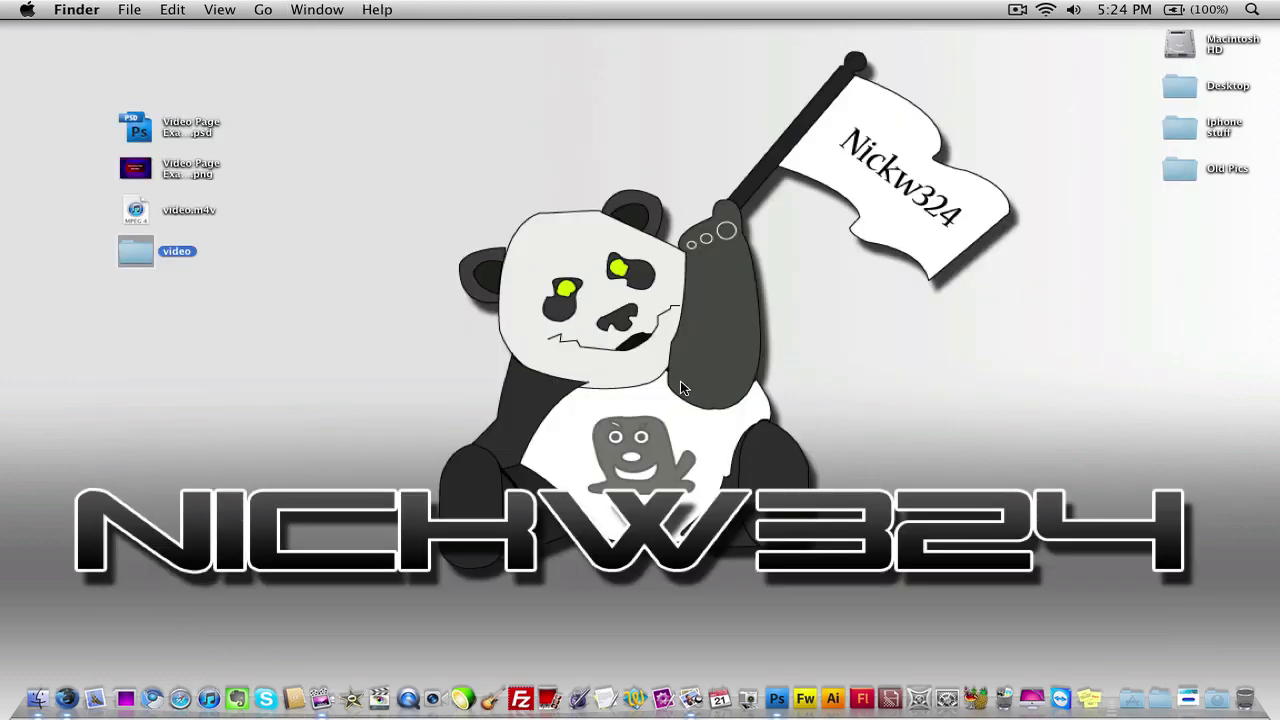
# Step: Open FileZilla again
pyautogui.click(521, 698)
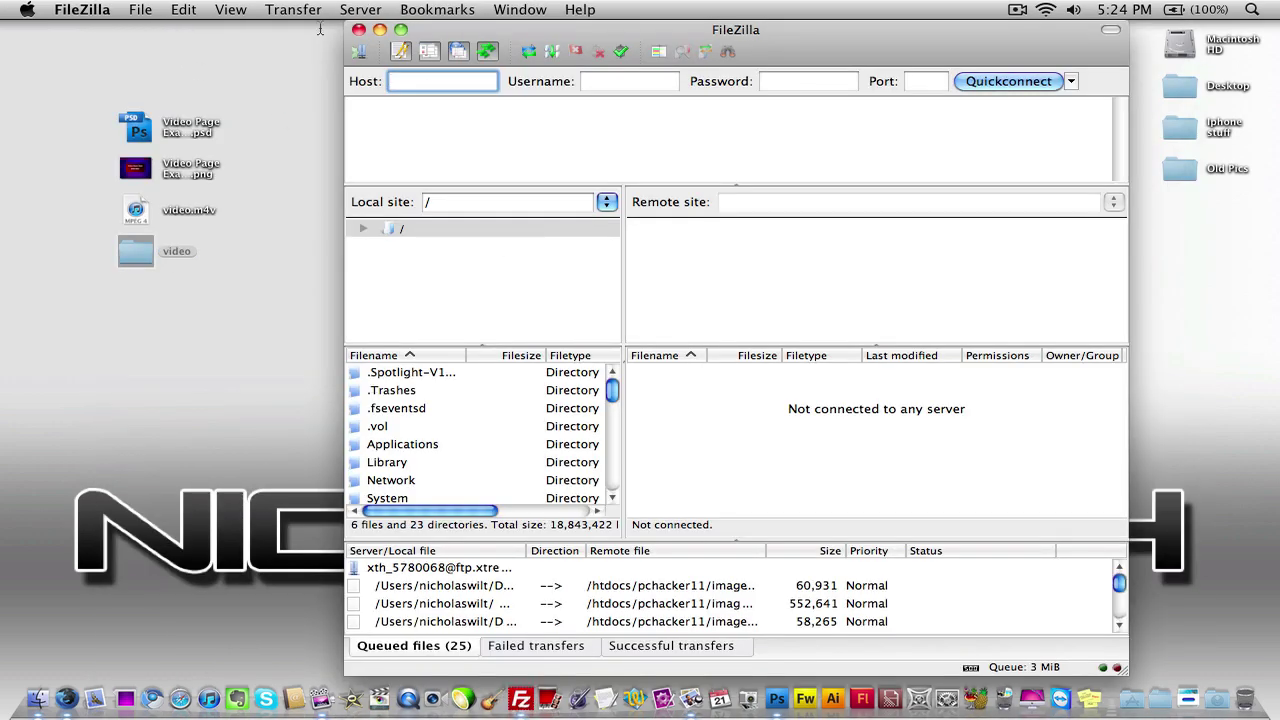
pyautogui.click(260, 183)
pyautogui.click(191, 128)
pyautogui.click(190, 168)
pyautogui.click(244, 141)
pyautogui.click(185, 134)
pyautogui.click(192, 83)
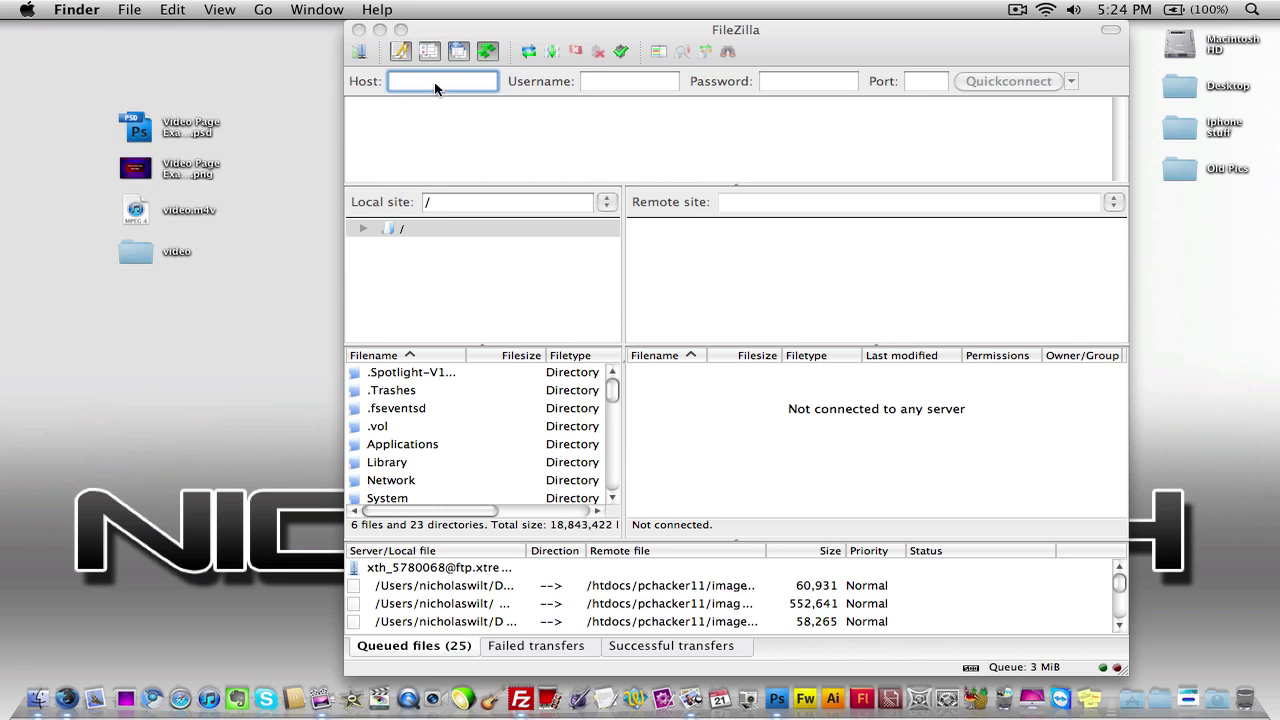
# Step: Reconnect FileZilla to the last used server and delete the video directory with its contents from public_html
pyautogui.click(525, 36)
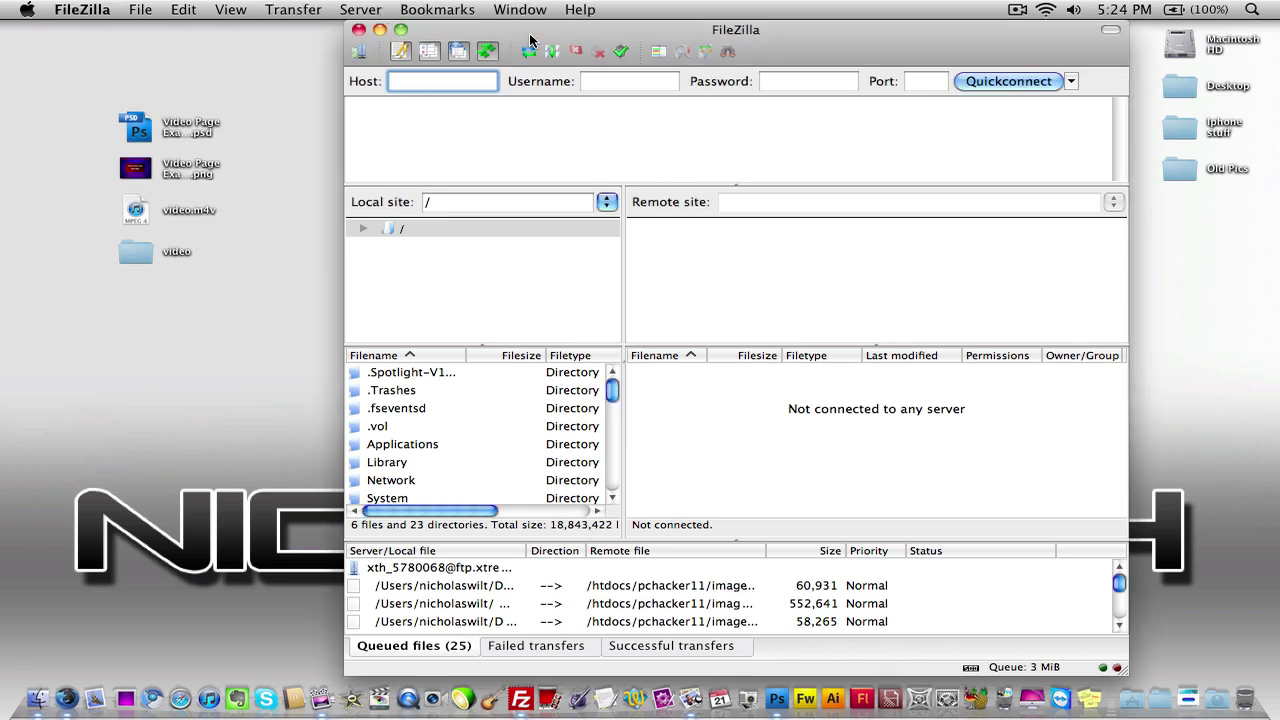
pyautogui.click(625, 48)
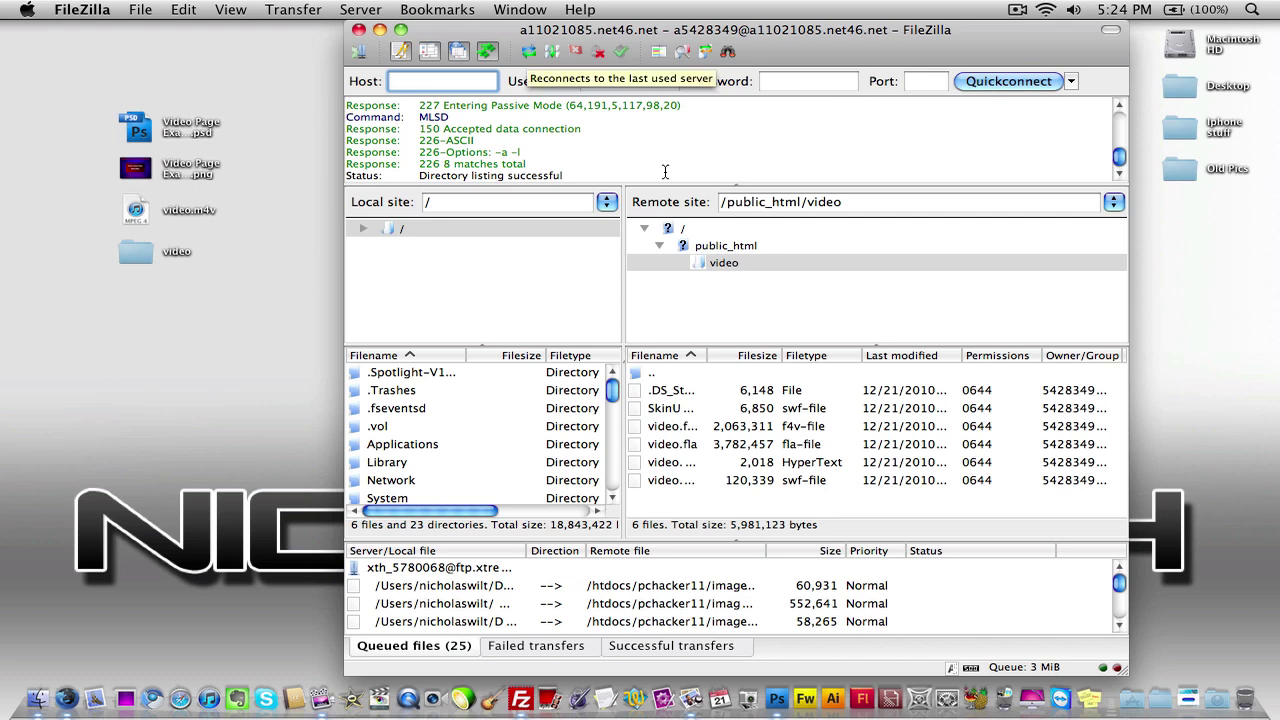
pyautogui.doubleClick(655, 372)
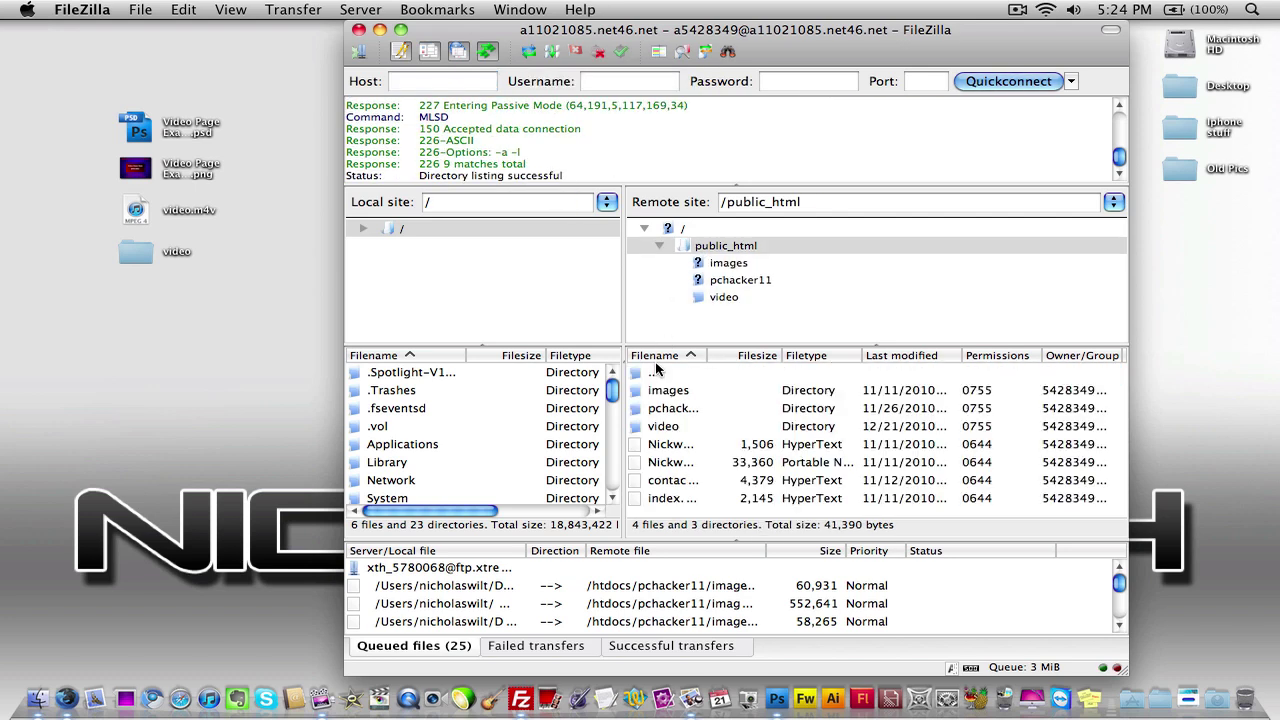
pyautogui.click(660, 426)
pyautogui.rightClick(657, 424)
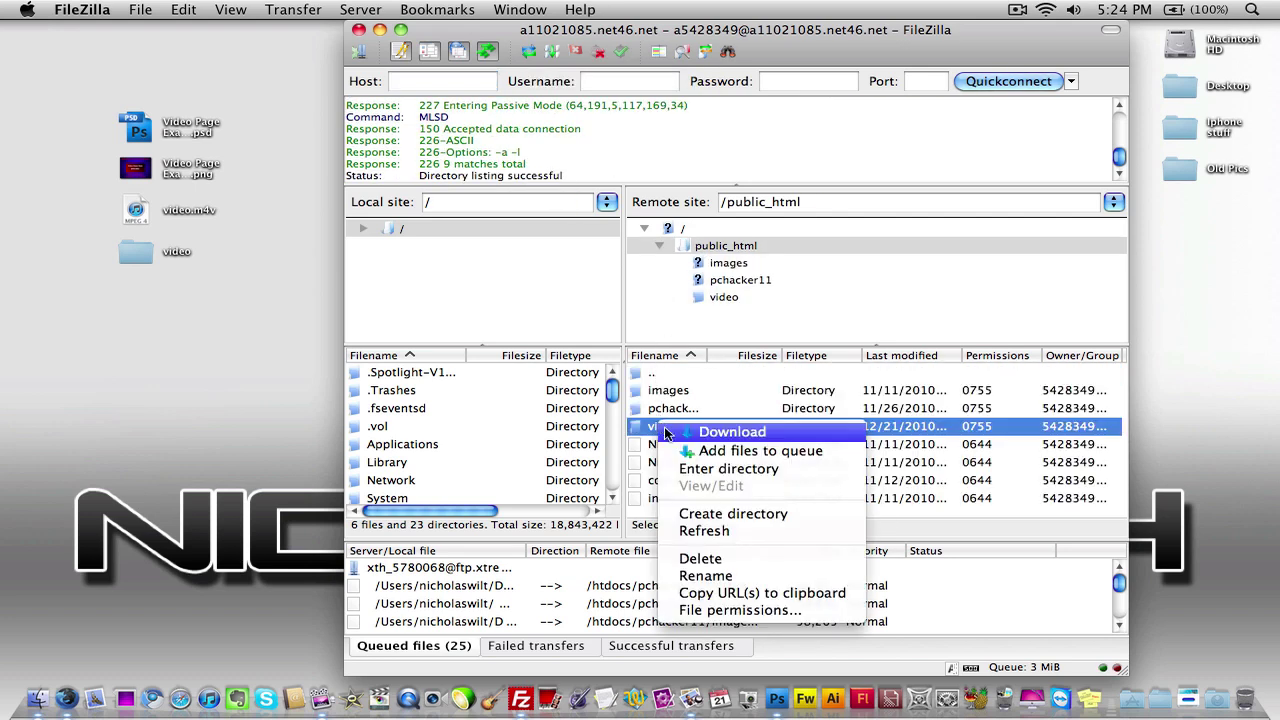
pyautogui.click(717, 559)
pyautogui.click(815, 228)
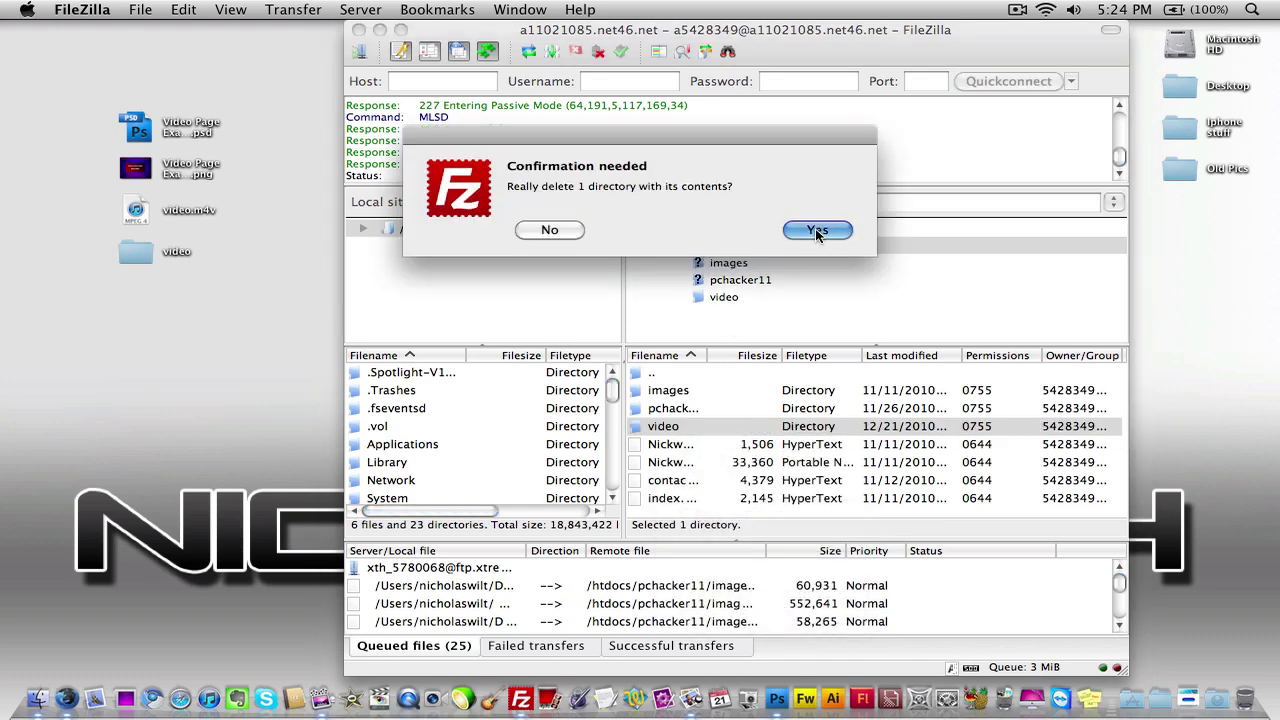